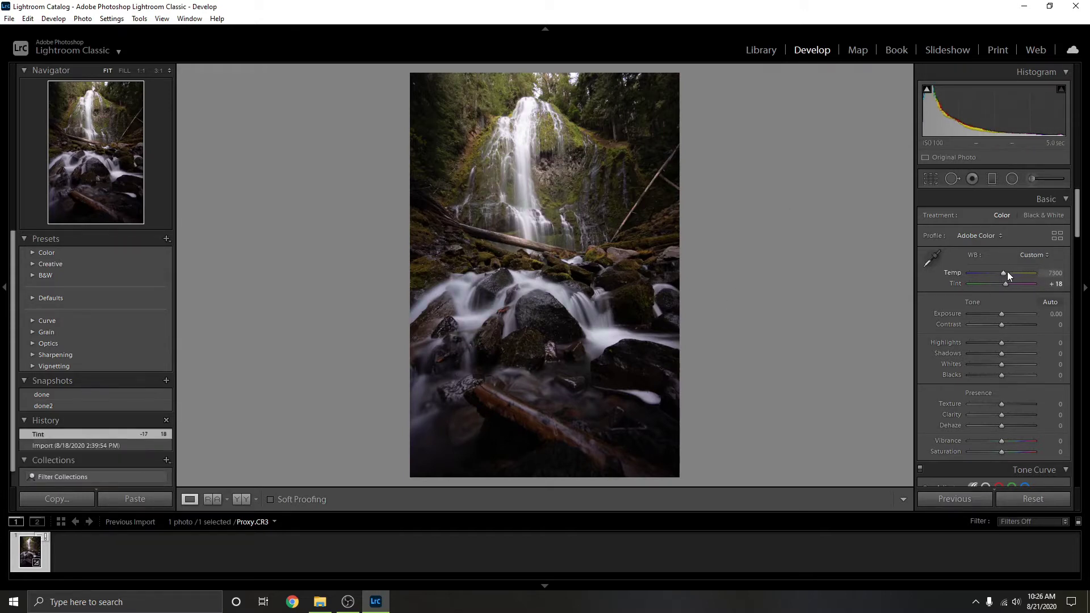
- Set the white balance temperature to 7526 and inspect the top of the waterfall up close
drag(1003, 274, 1005, 274)
click(549, 96)
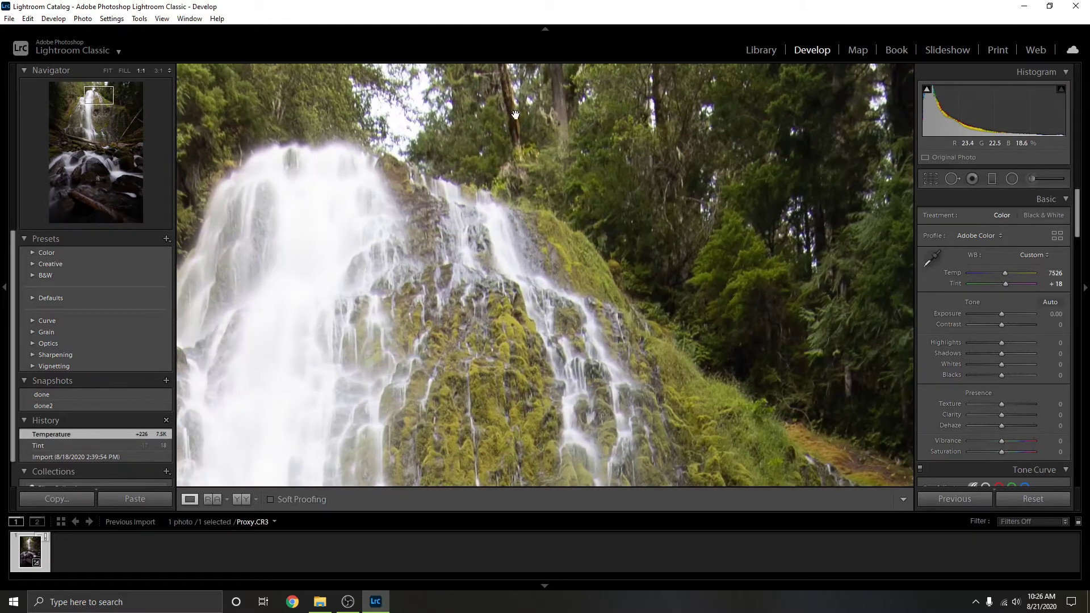
click(516, 115)
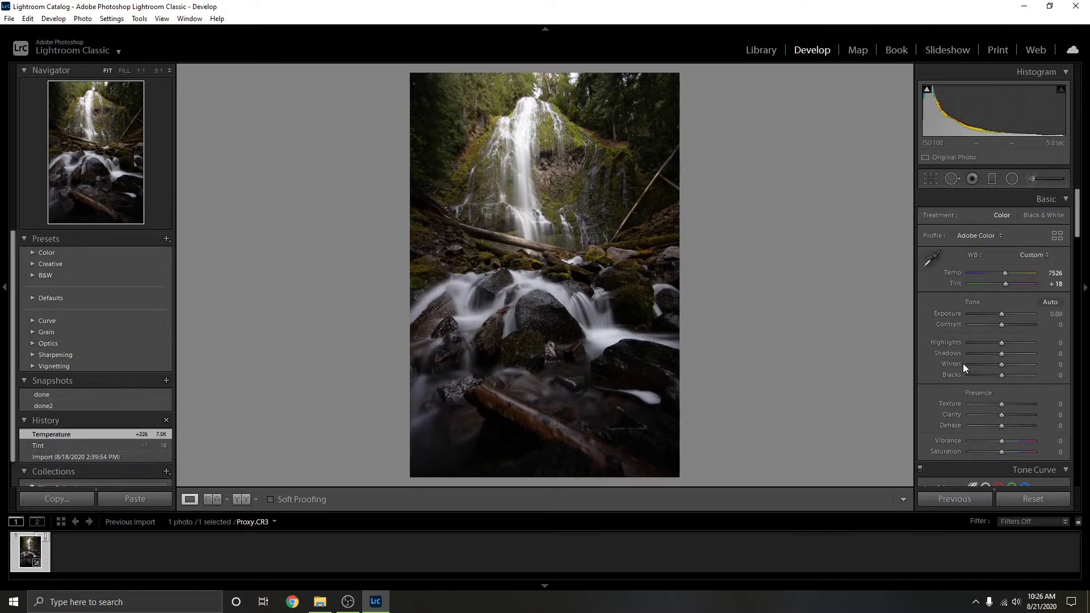
- Set Highlights to -54 and check the detail in the waterfall at 1:1 magnification
click(522, 144)
drag(552, 121, 574, 399)
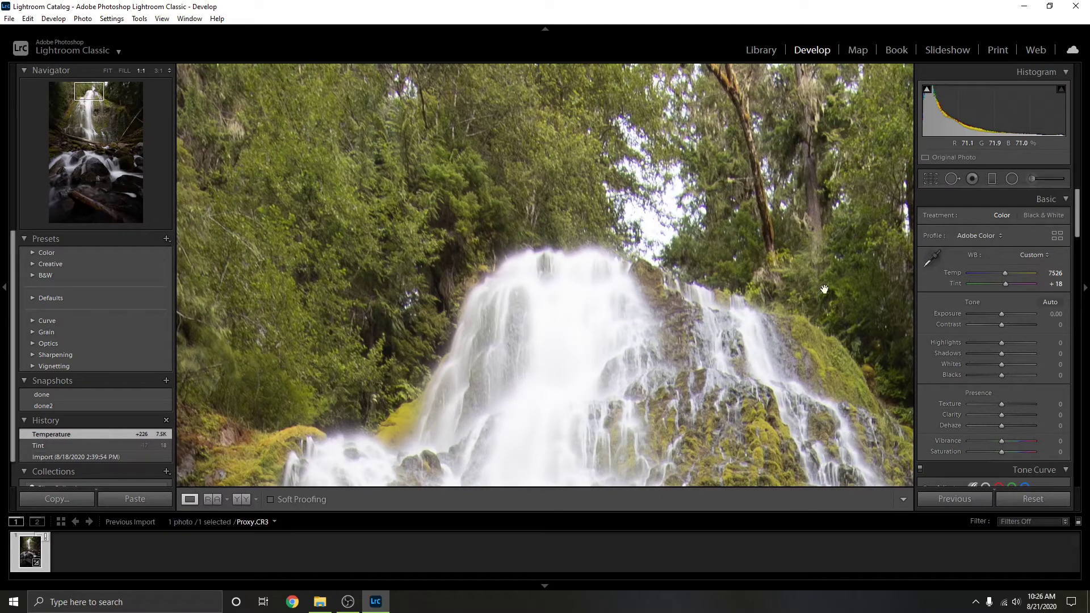
drag(1003, 345, 981, 344)
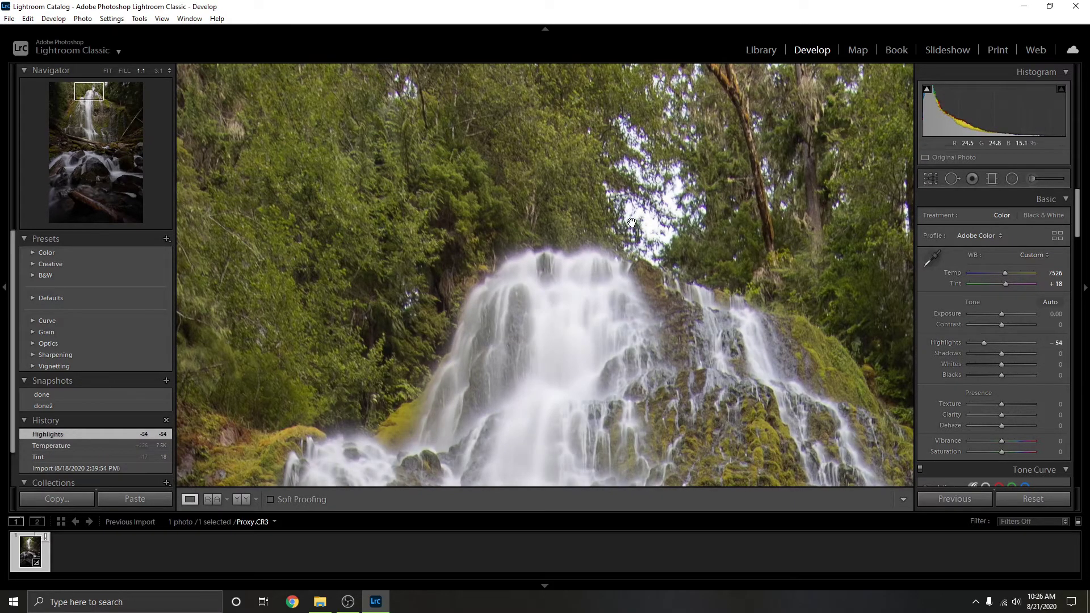
scroll(629, 255, down, 3)
scroll(624, 367, down, 1)
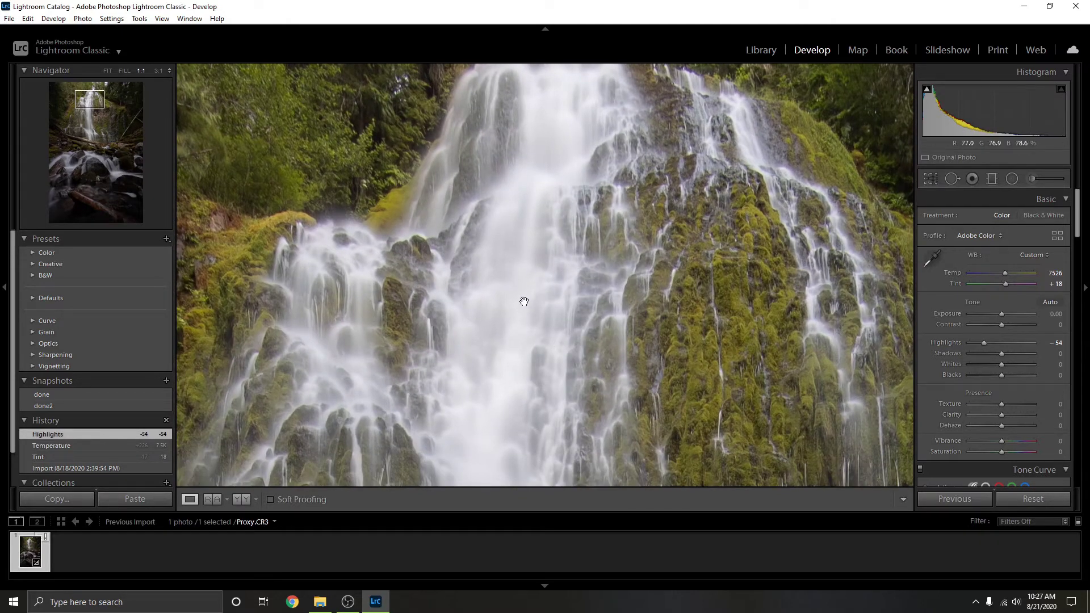
scroll(582, 297, right, 1)
drag(582, 297, 550, 279)
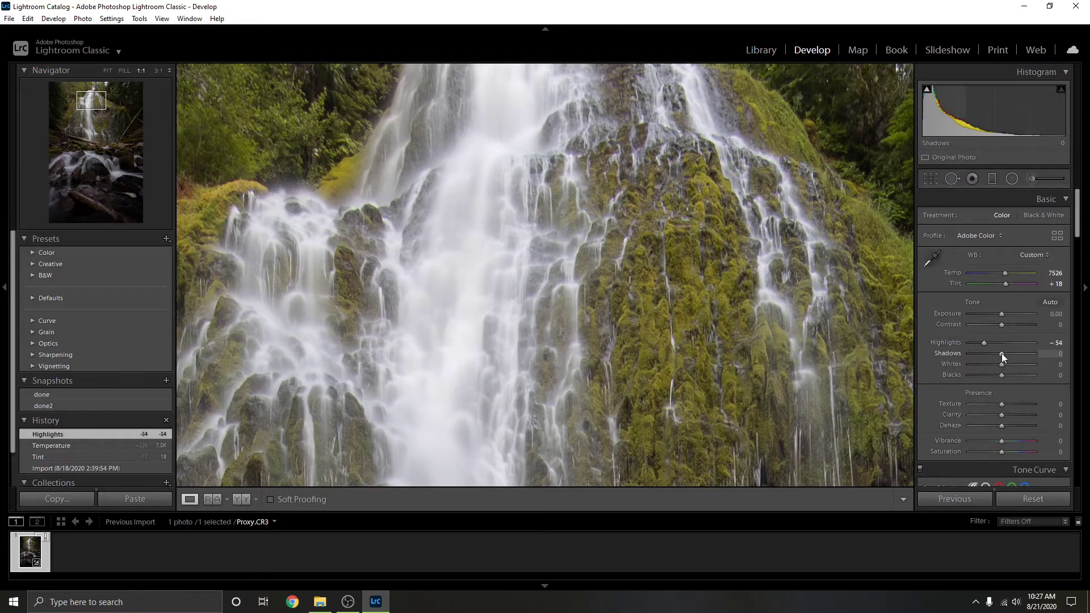
click(715, 314)
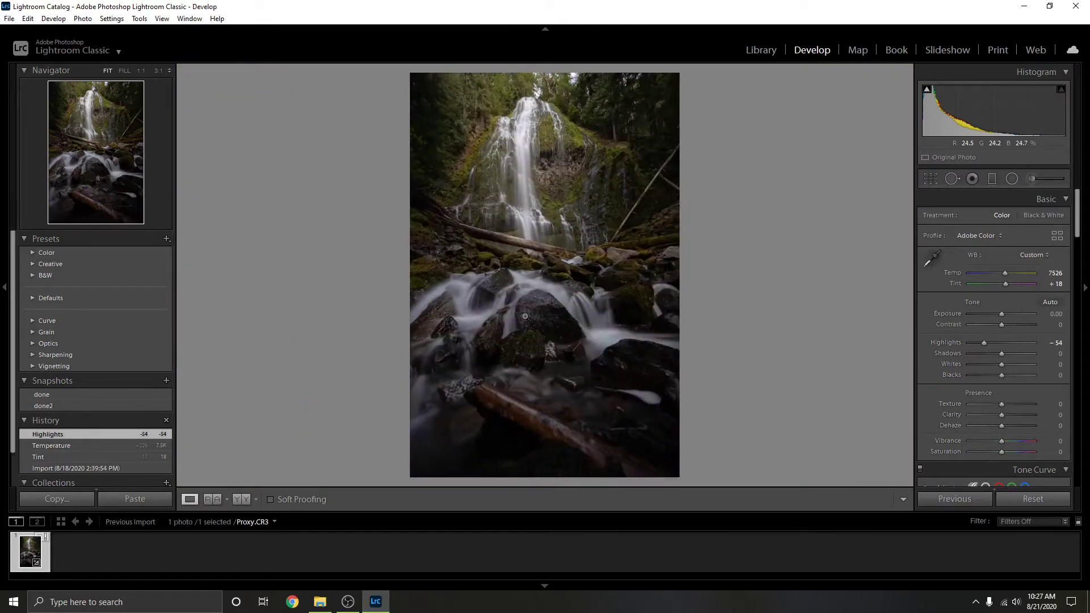
- Set Shadows to +70 and Whites to +12, judging the whites on the enlarged waterfall
drag(1002, 353, 1025, 352)
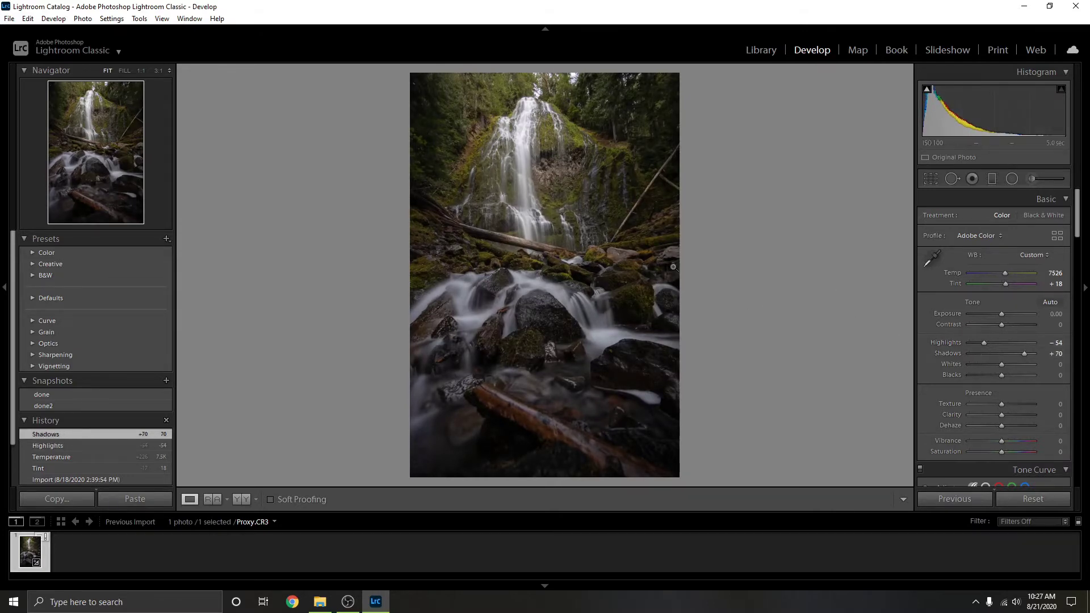
click(523, 149)
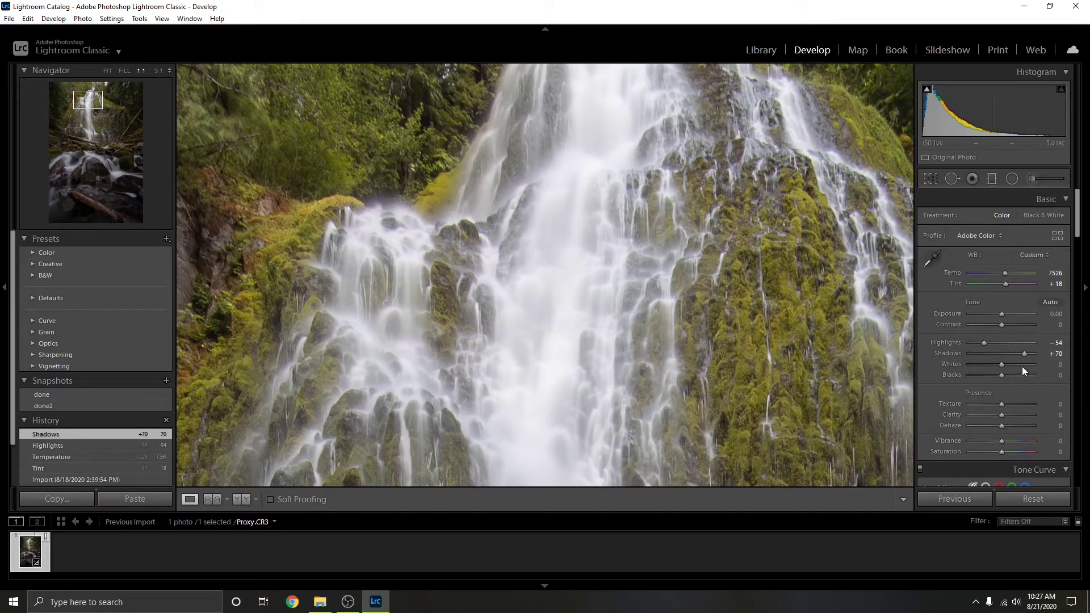
drag(1002, 365, 1005, 365)
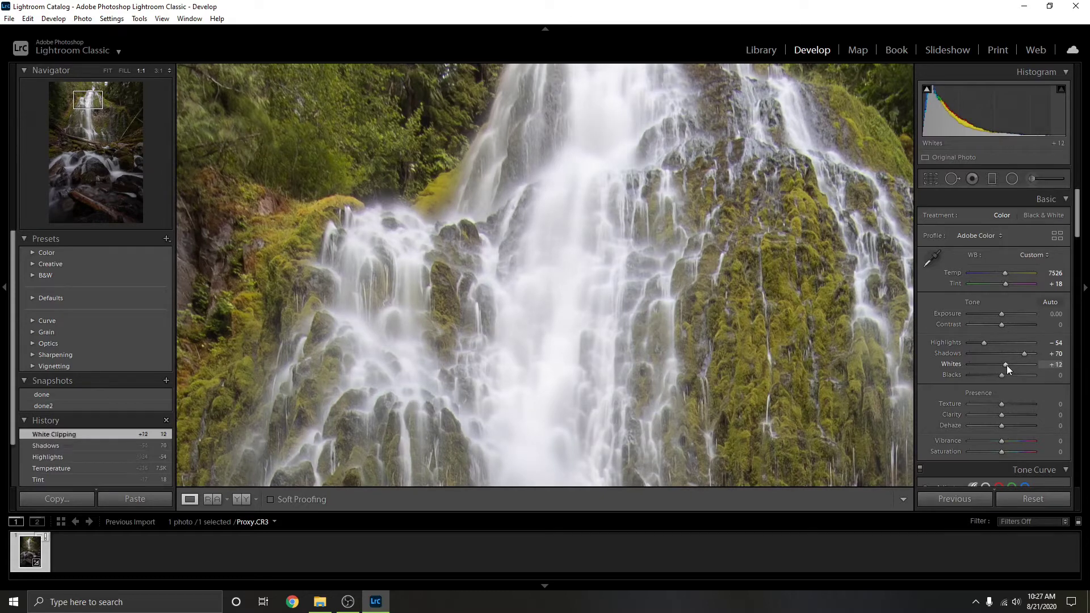
- With the whole photo in view, set Blacks to +21 and Contrast to +5
click(582, 373)
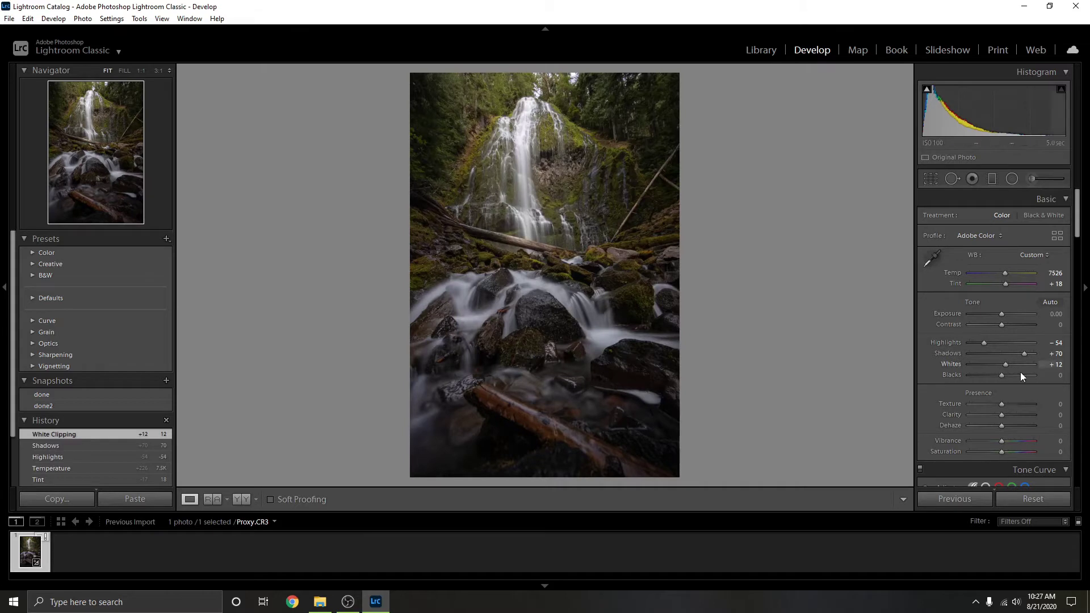
drag(1001, 376, 1008, 374)
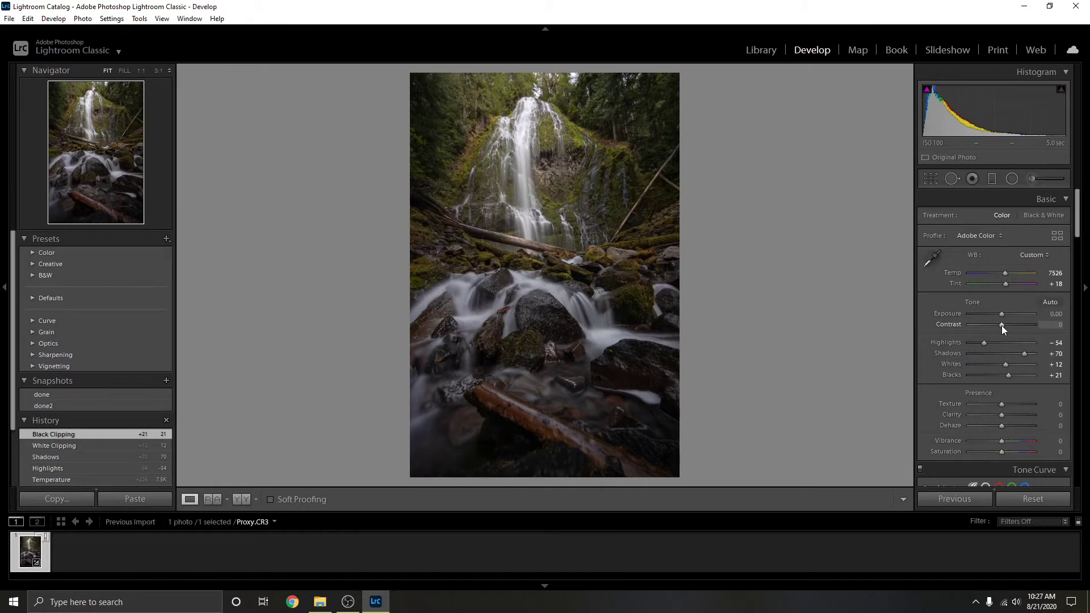
drag(1003, 325, 1003, 326)
- Raise the photo's Exposure to +0.35
scroll(1027, 372, down, 3)
scroll(1031, 368, down, 5)
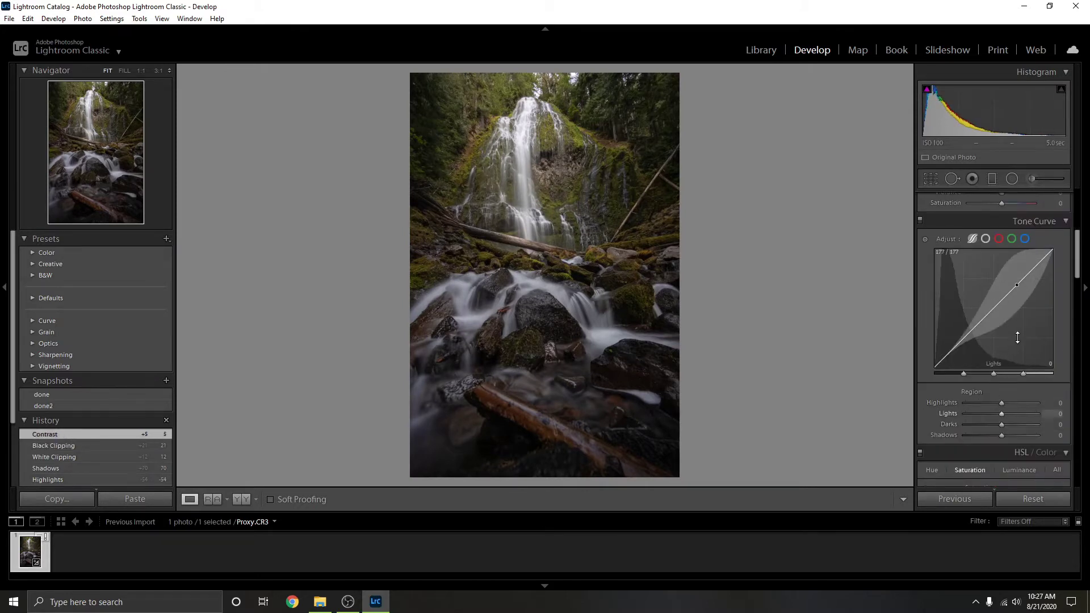
scroll(1017, 341, up, 3)
scroll(997, 417, up, 6)
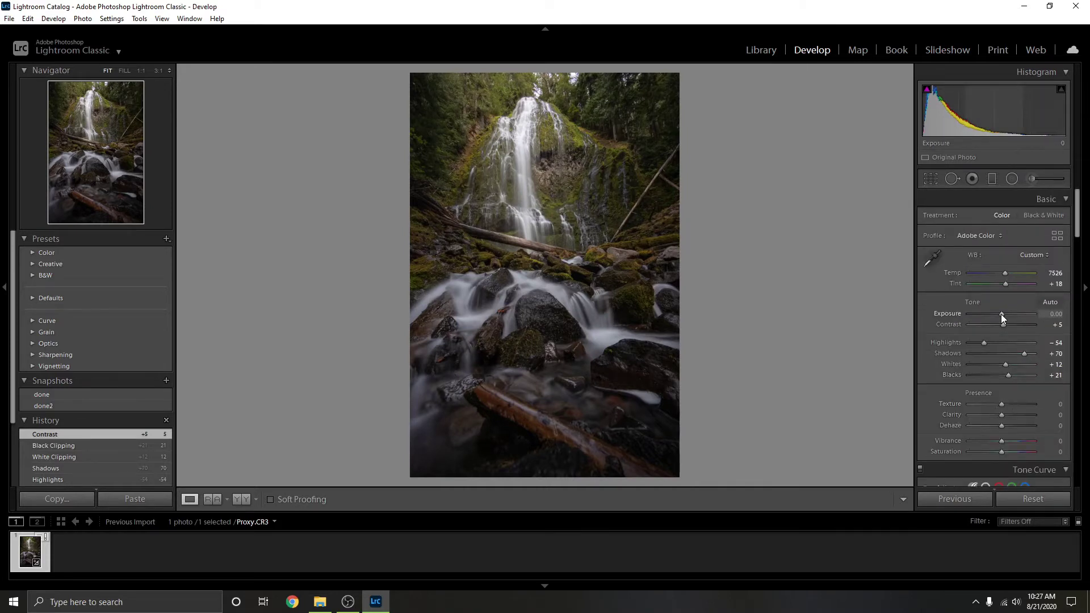
drag(1001, 315, 1003, 313)
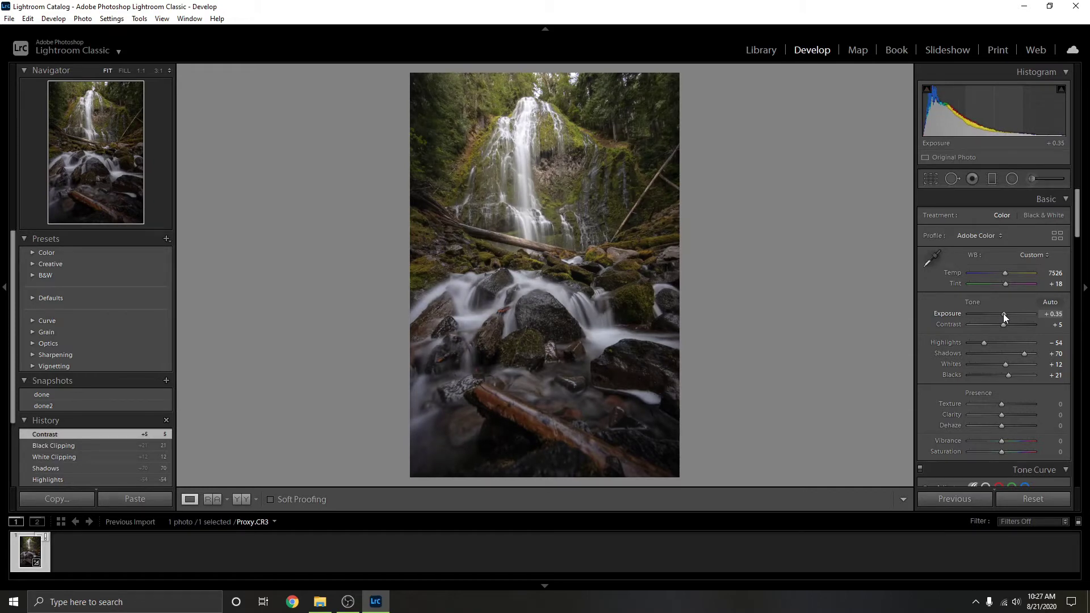
- Shape the point tone curve into a gentle S with a highlight point at 196/204 and a shadow point at 66/59
scroll(1031, 352, down, 6)
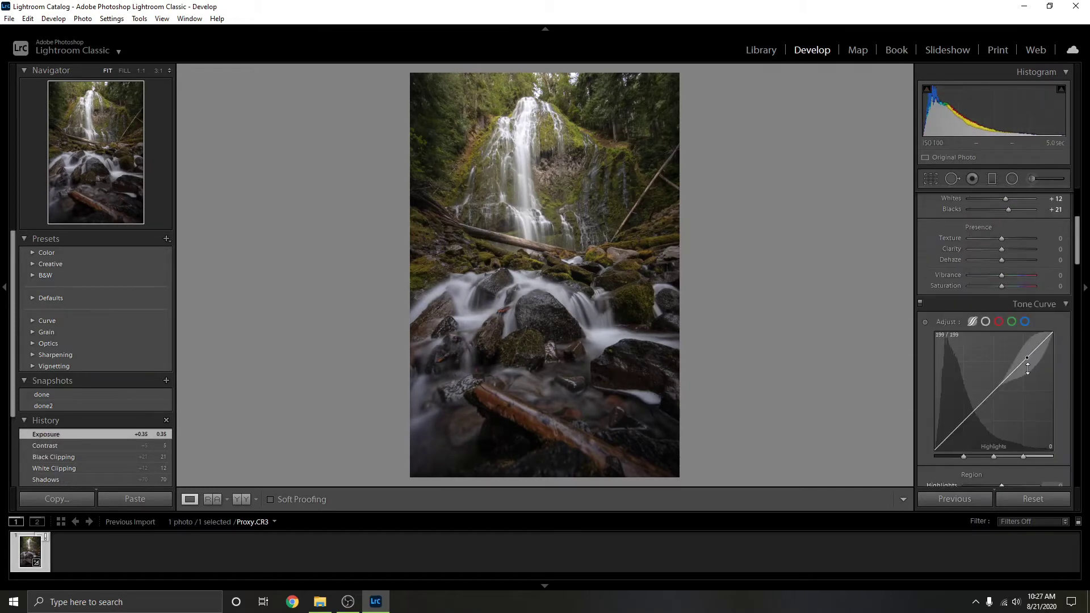
click(985, 322)
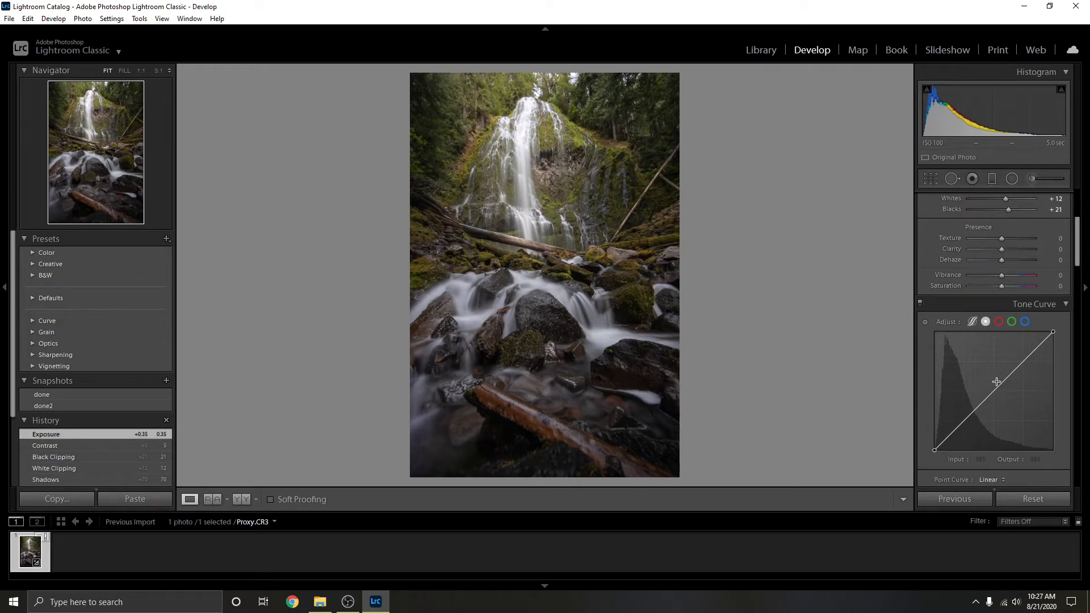
click(1027, 355)
click(963, 419)
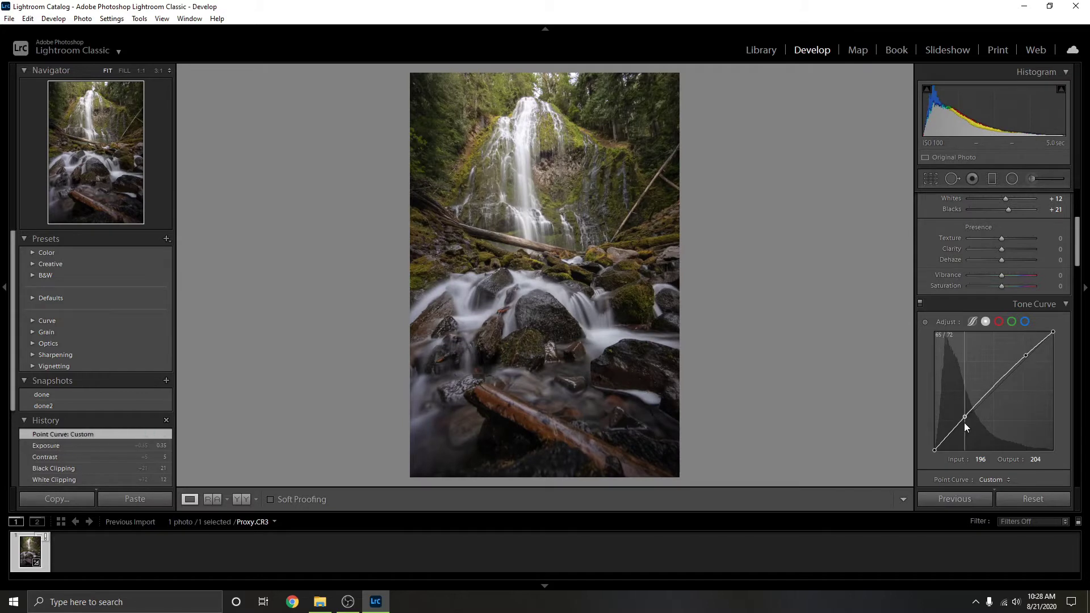
drag(965, 423, 965, 423)
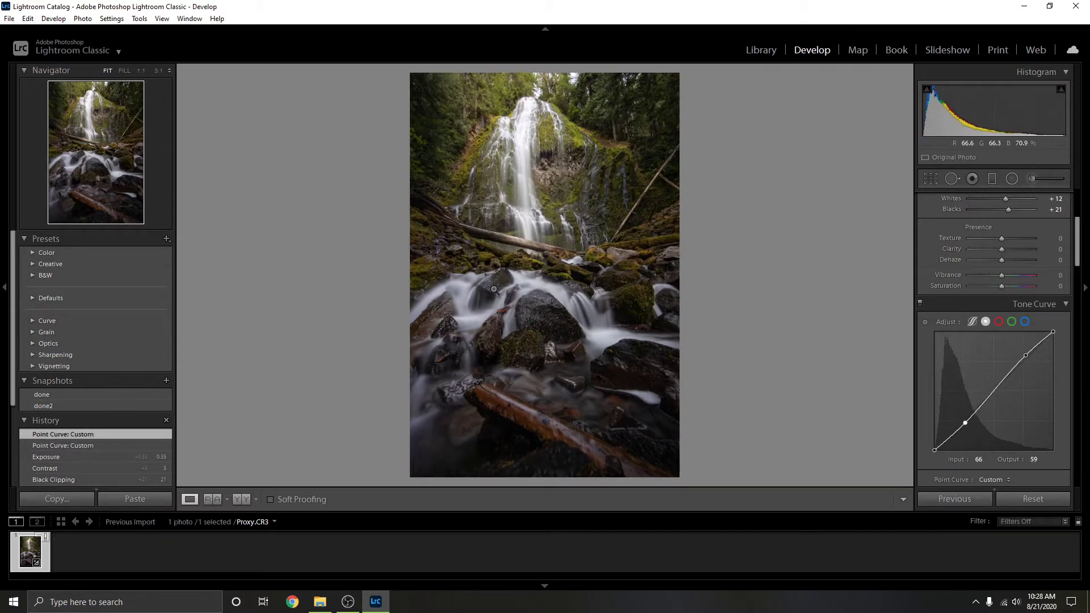
- Compare the photo with and without the tone curve, and the edited version against the original
click(921, 304)
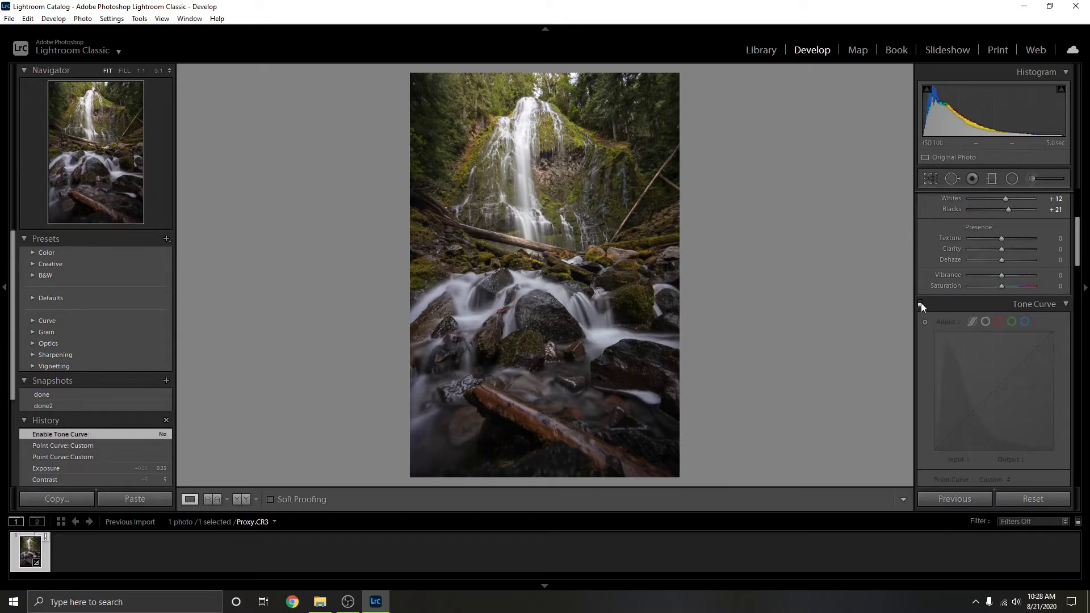
click(920, 303)
click(921, 303)
click(920, 303)
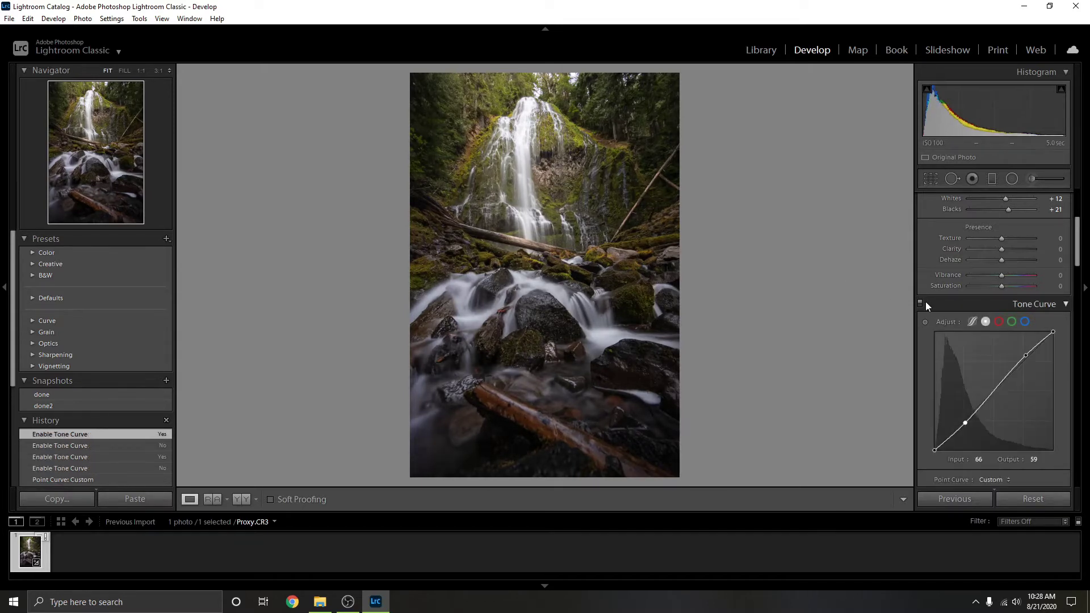
key(backslash)
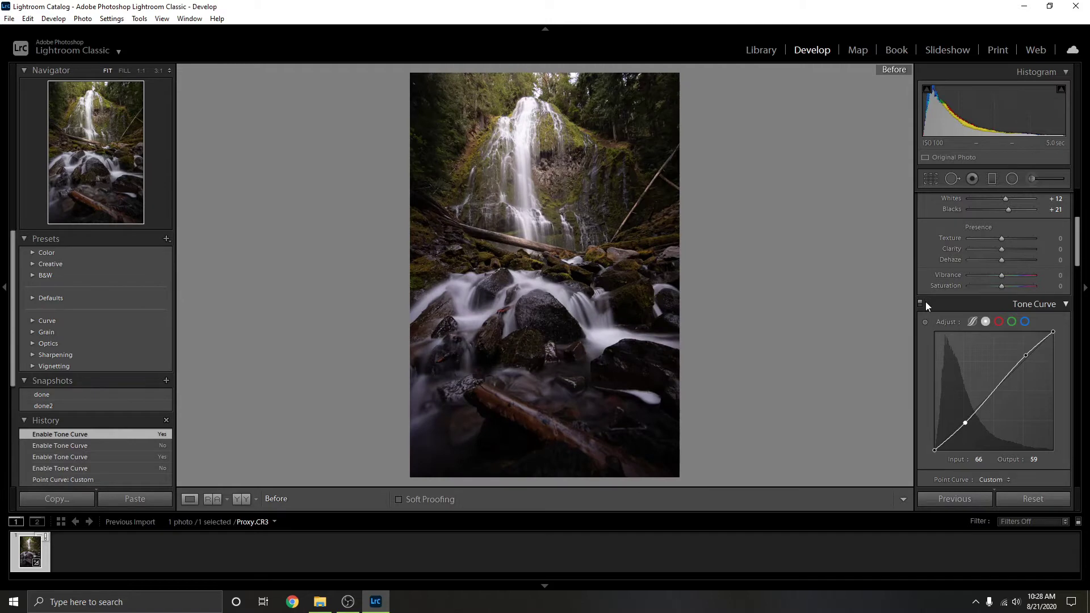
key(backslash)
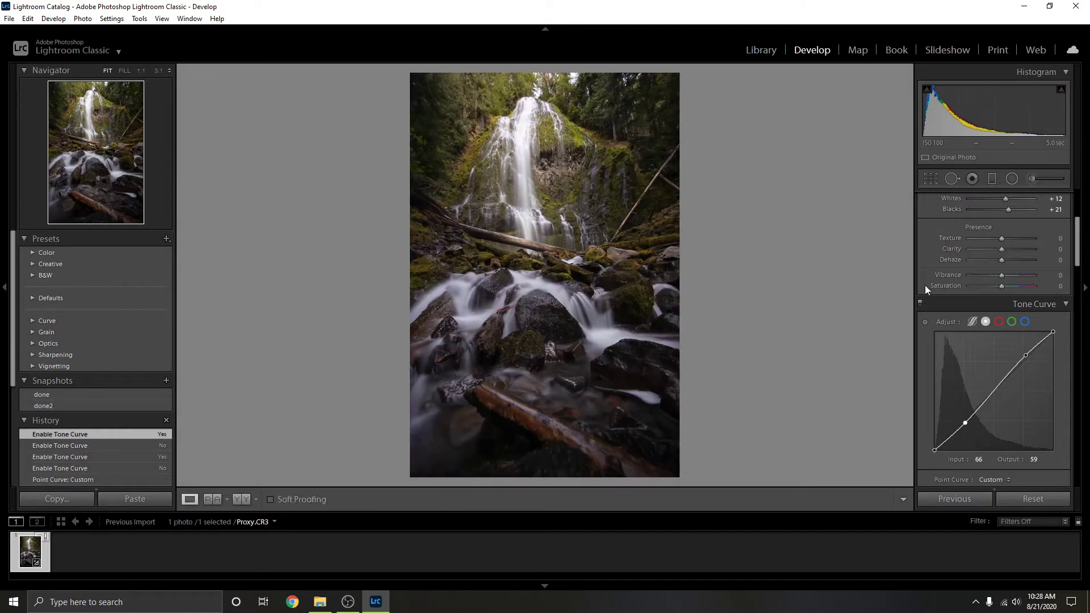
- Set Texture to 20 and Clarity to 20 while viewing the rock face beside the waterfall at 1:1
scroll(1019, 310, up, 2)
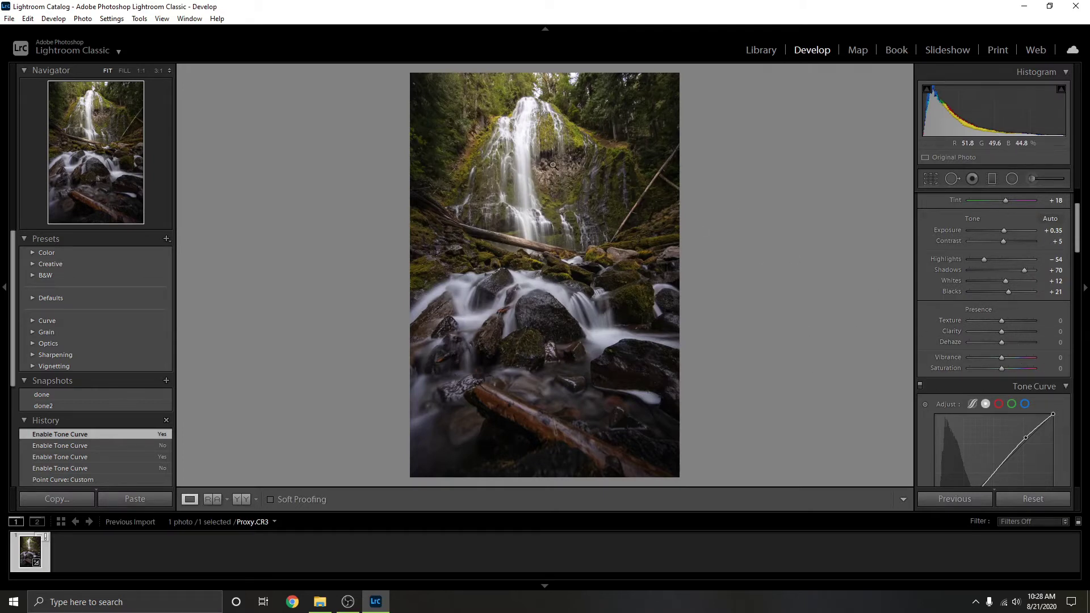
key(z)
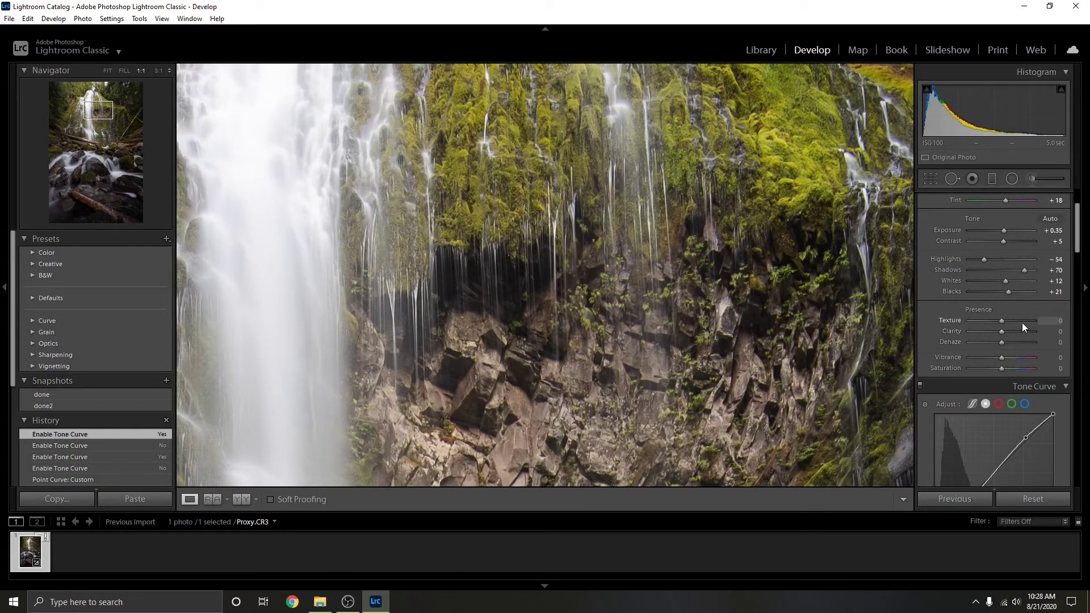
click(1059, 322)
text(20)
key(Tab)
text(20)
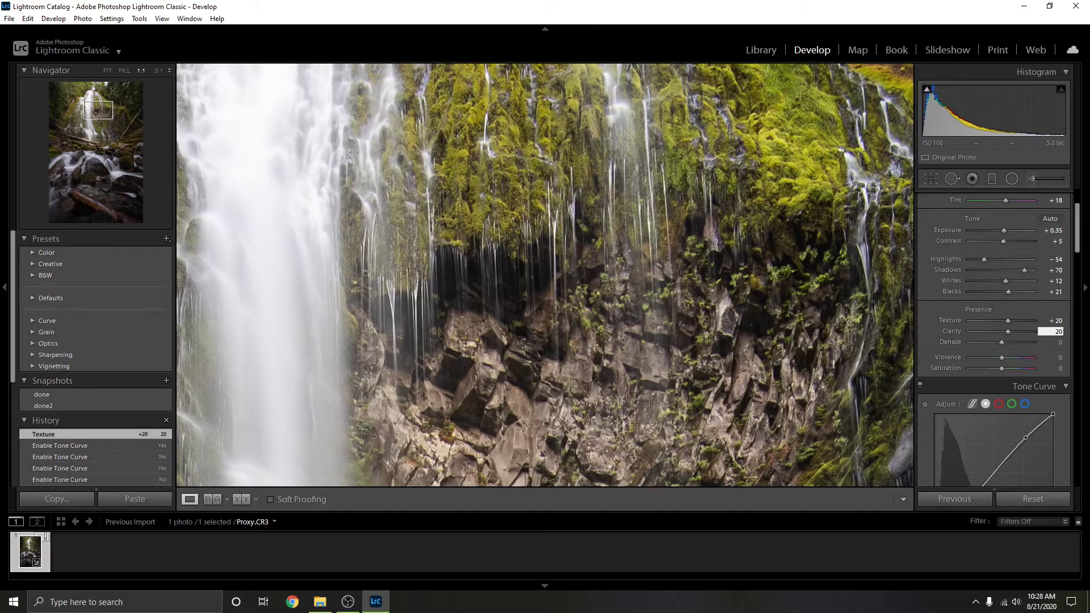
key(Return)
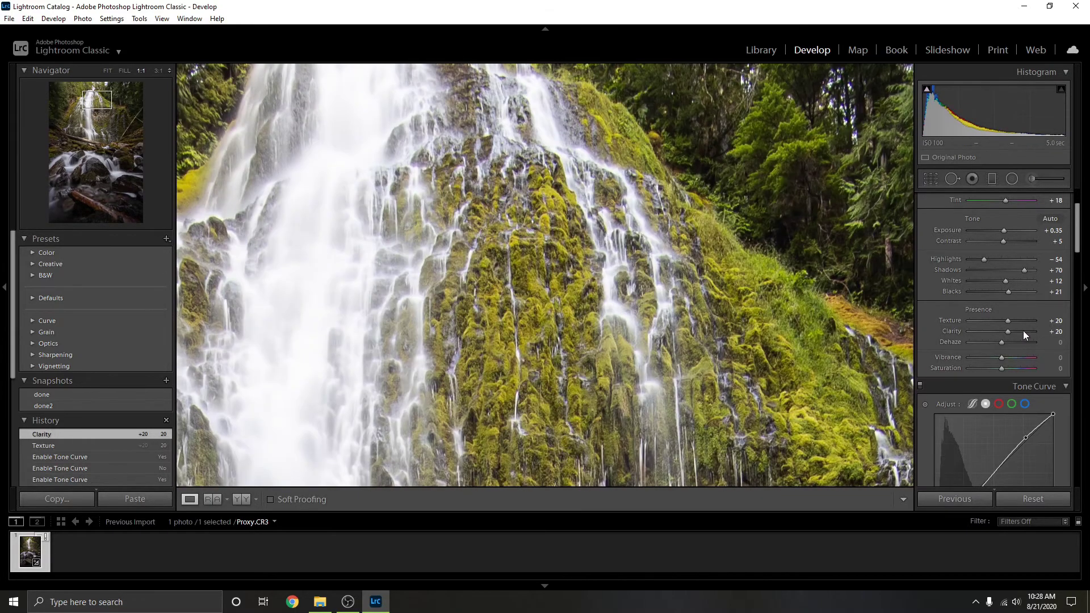
- Try Texture at +68 and a stronger Clarity on the waterfall, undoing each adjustment
drag(1004, 320, 1020, 319)
key(ctrl+z)
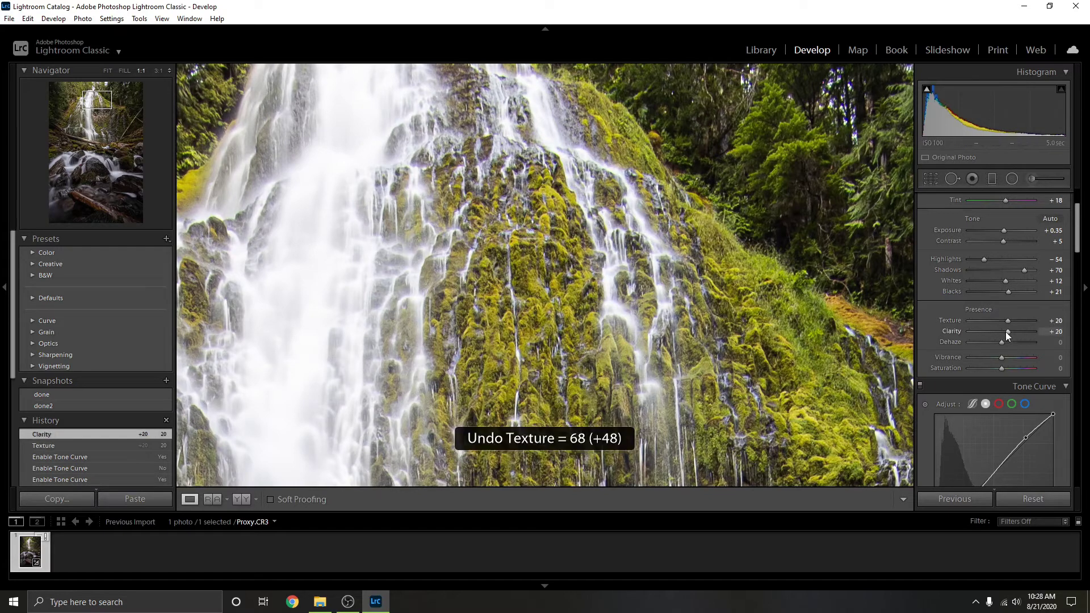
drag(1008, 331, 1024, 331)
key(ctrl+z)
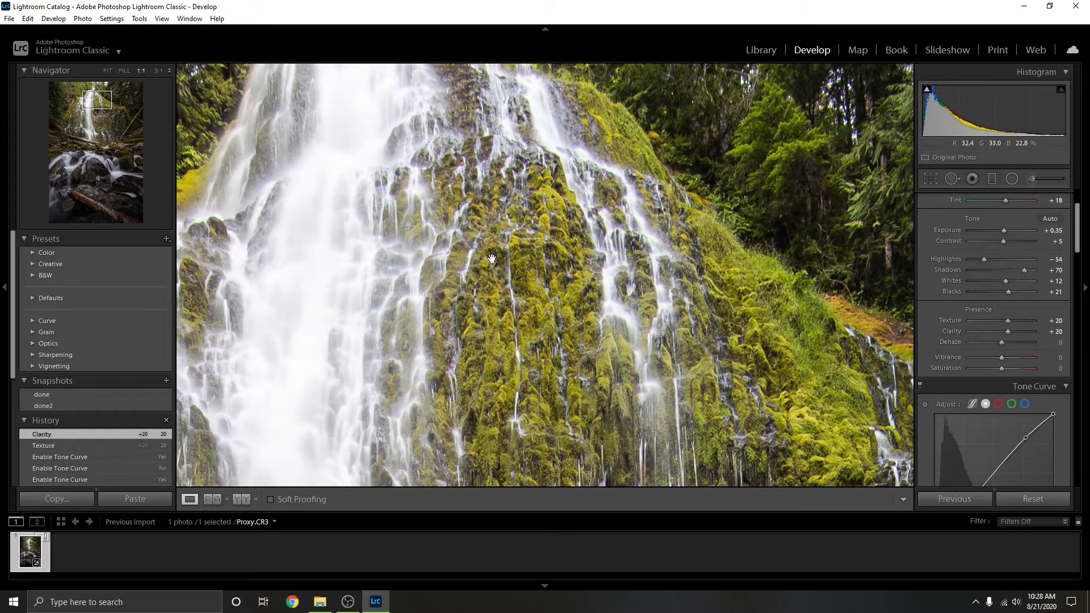
- Set Vibrance to +21 and check the moss colours around the waterfall up close
click(850, 309)
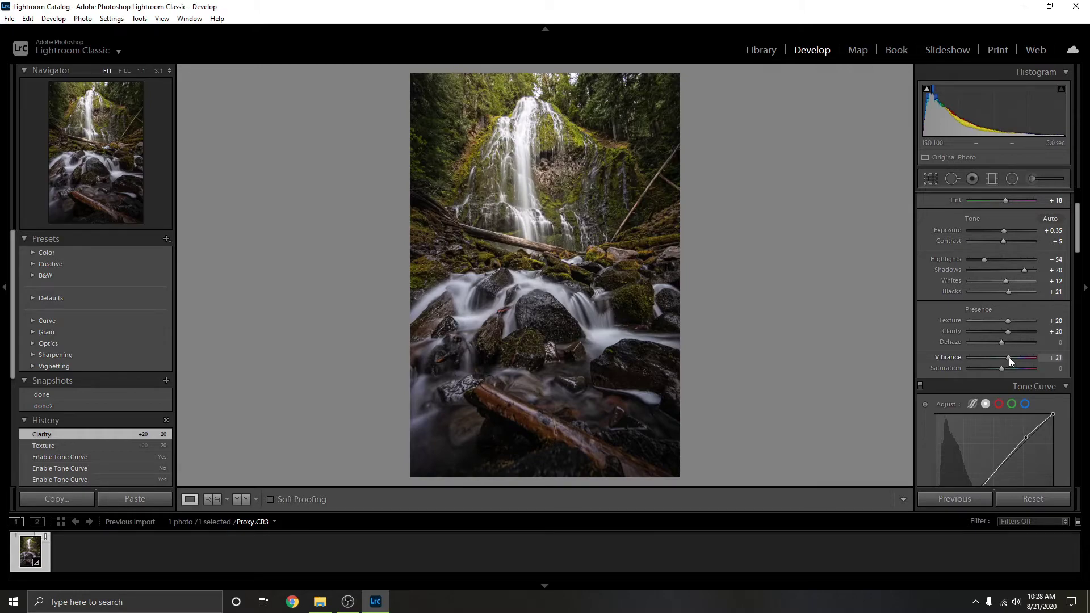
click(542, 133)
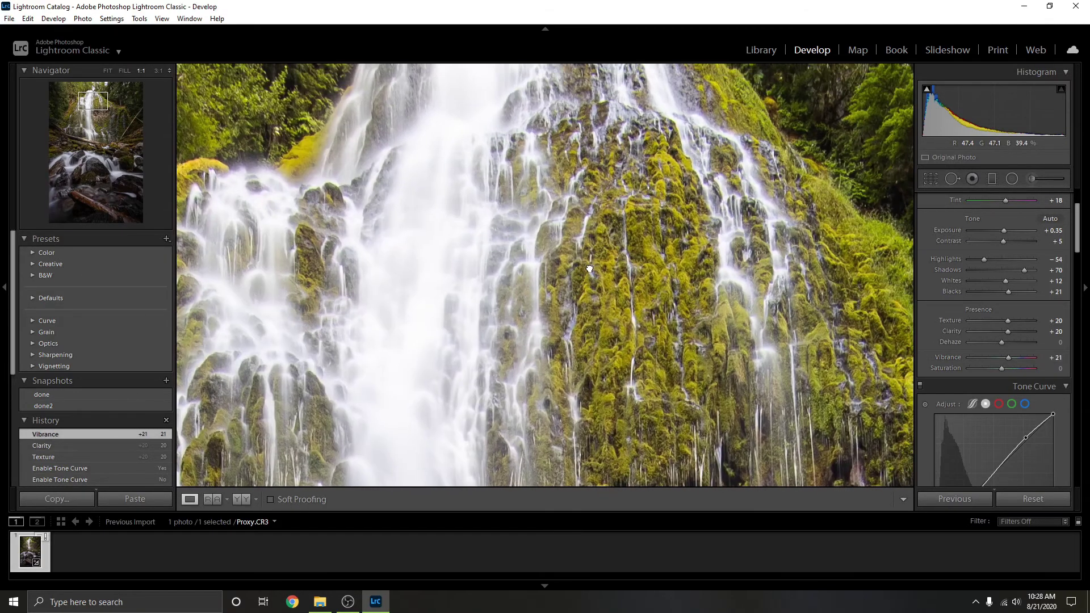
click(589, 269)
scroll(1041, 345, down, 5)
scroll(1041, 345, up, 4)
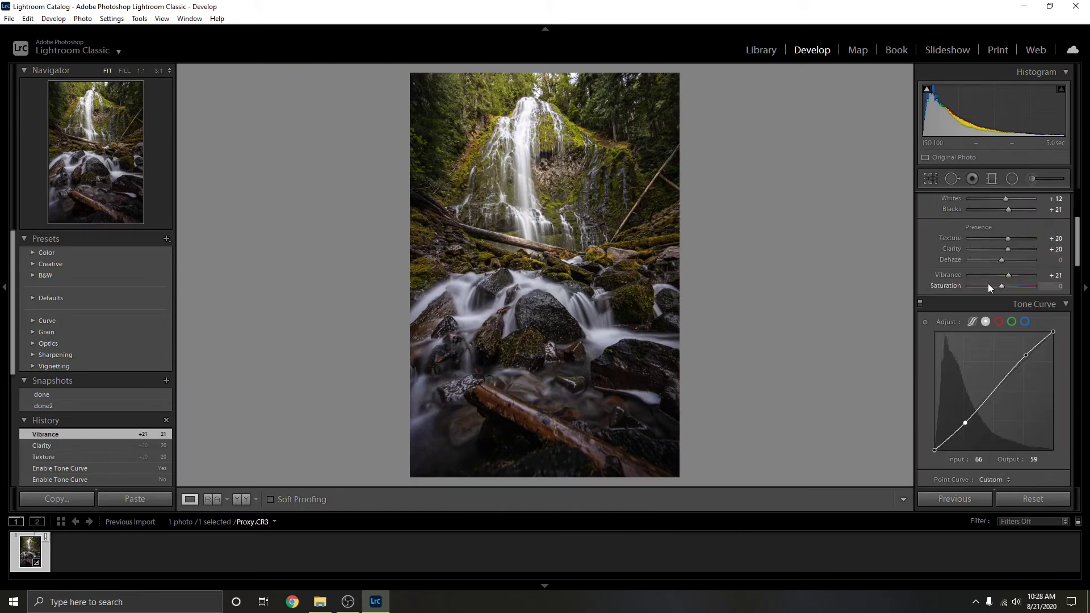
scroll(1007, 314, down, 10)
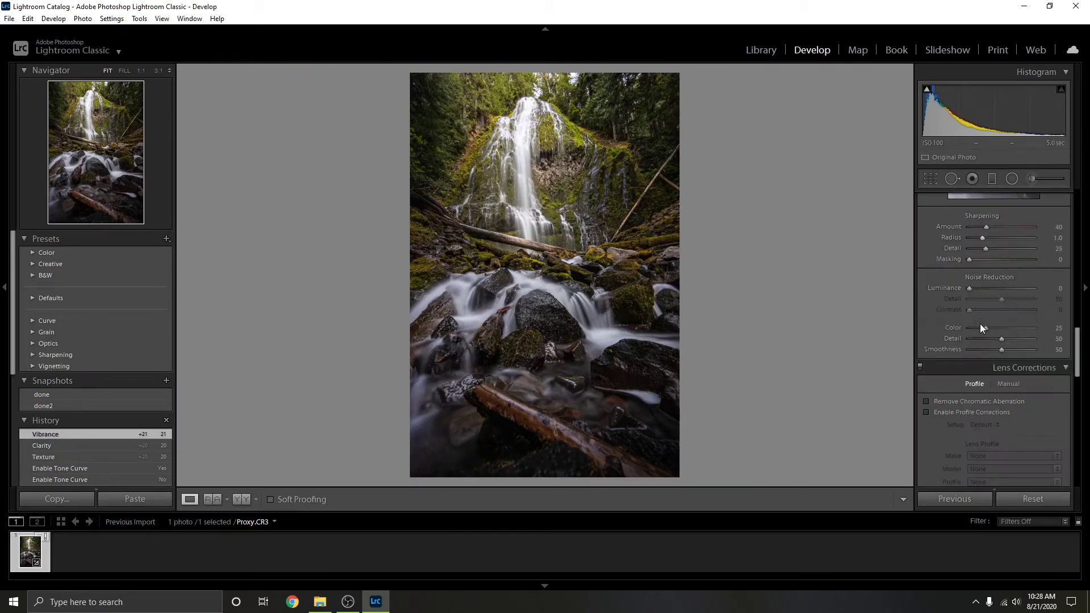
scroll(985, 326, up, 6)
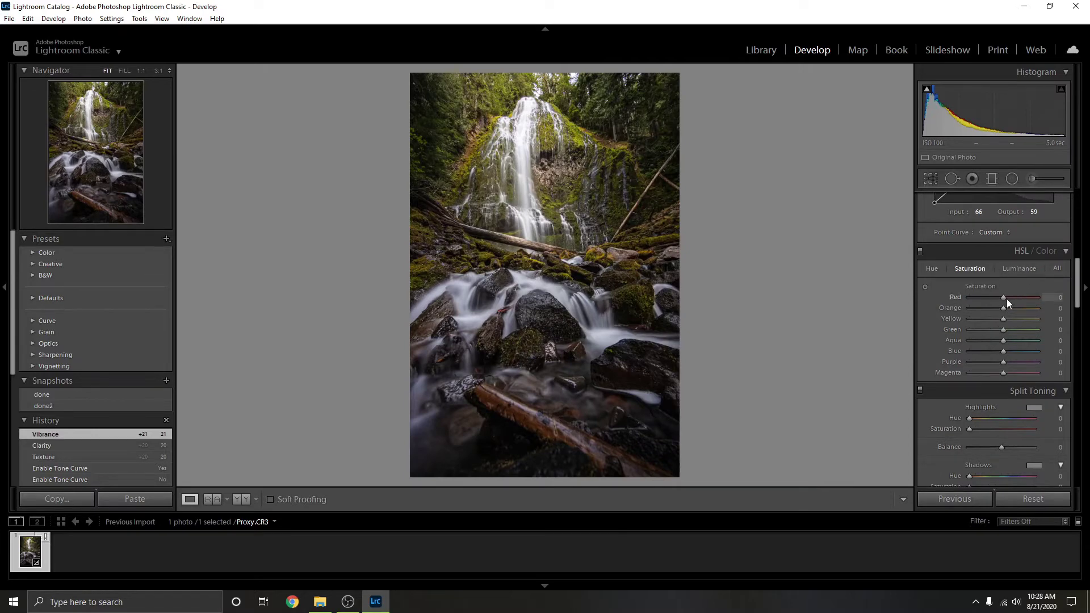
scroll(989, 313, up, 5)
scroll(1005, 313, down, 4)
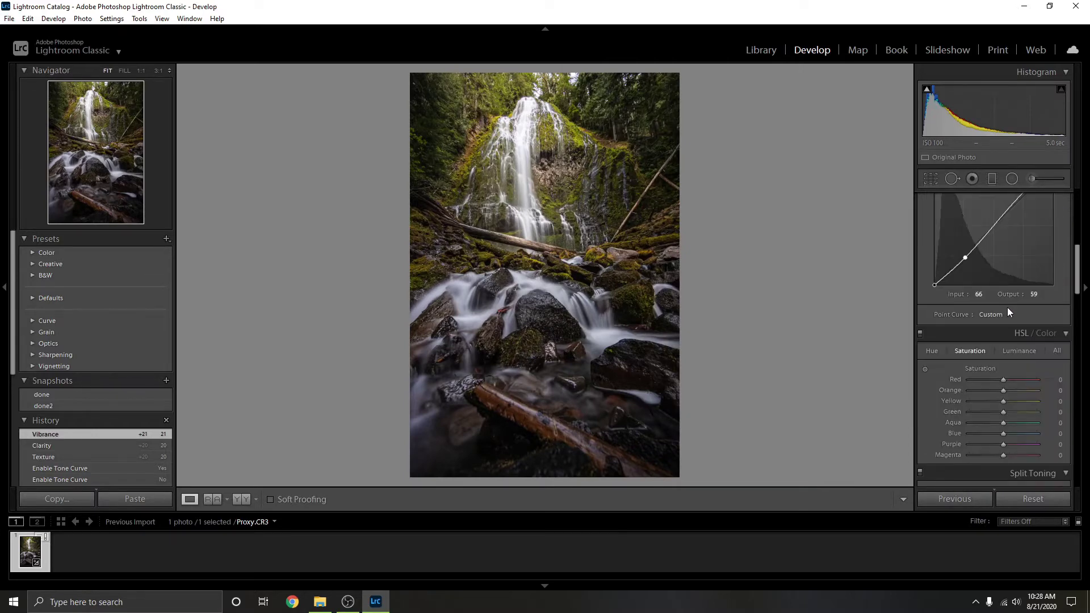
- Try hue shifts of Yellow -56 and Green -10 on the waterfall moss with the targeted adjustment tool, and reset both colours
scroll(1051, 339, up, 2)
scroll(1053, 327, down, 5)
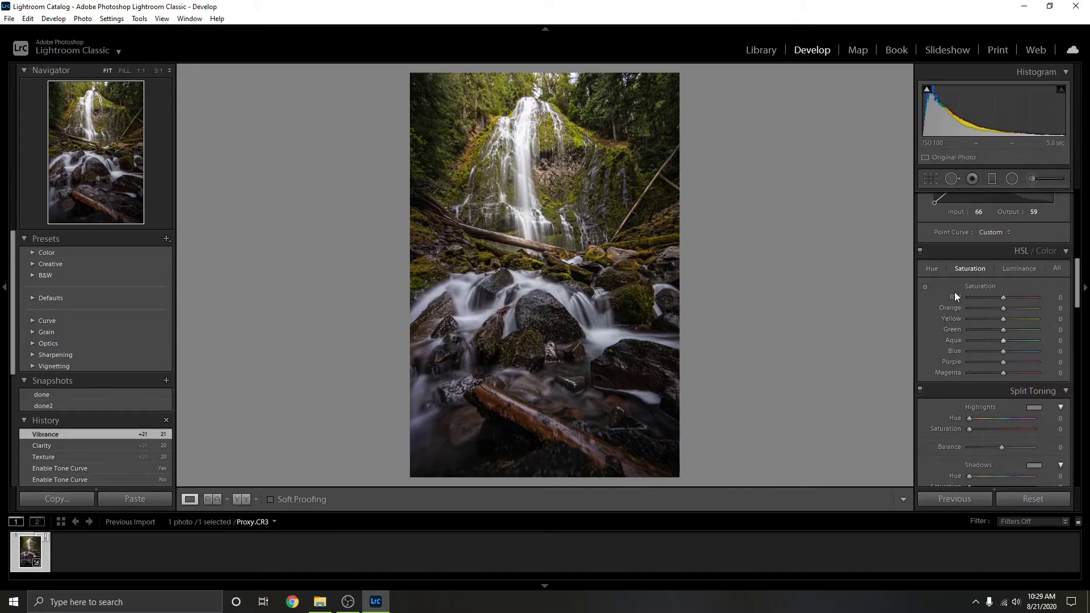
click(937, 269)
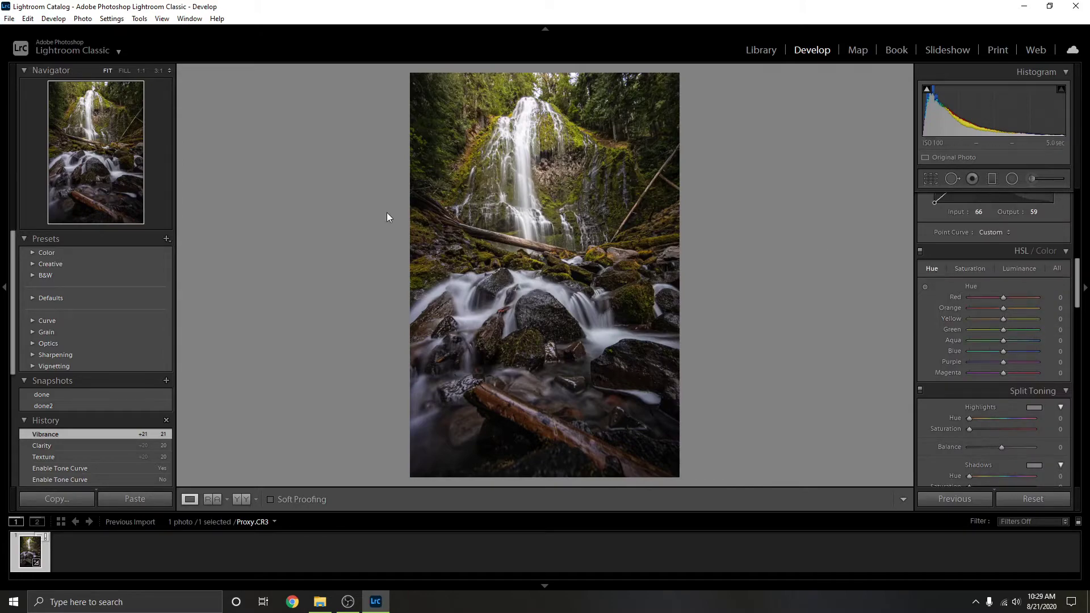
click(547, 135)
drag(596, 165, 596, 287)
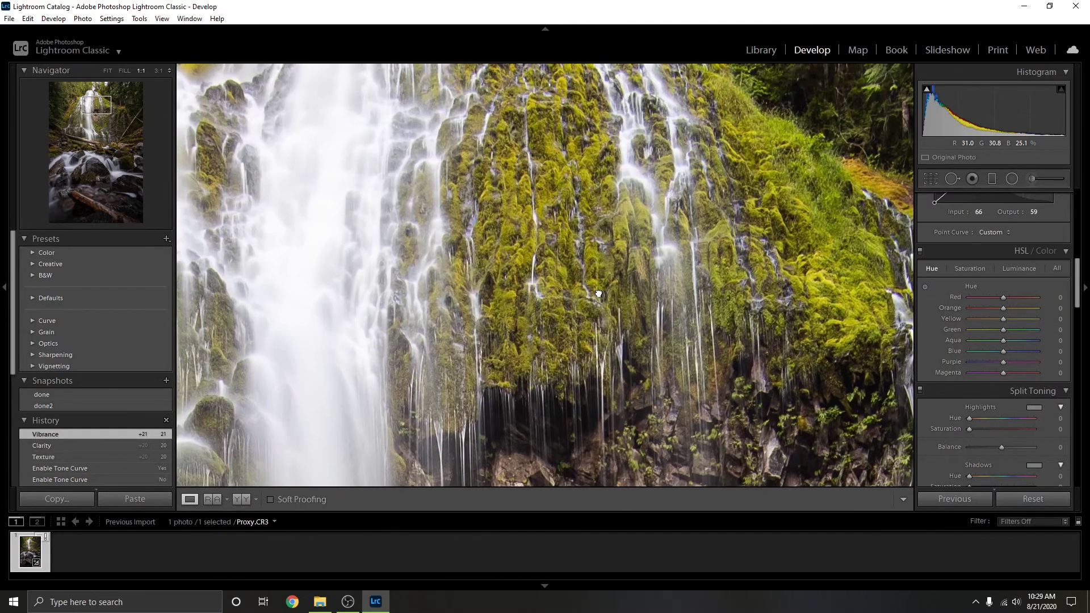
click(925, 287)
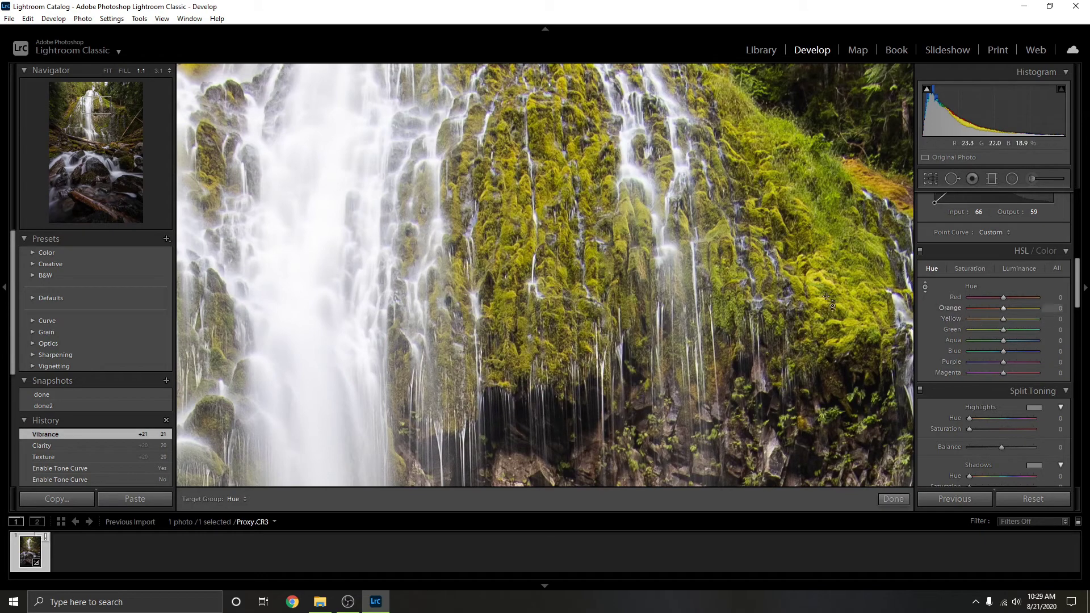
key(Escape)
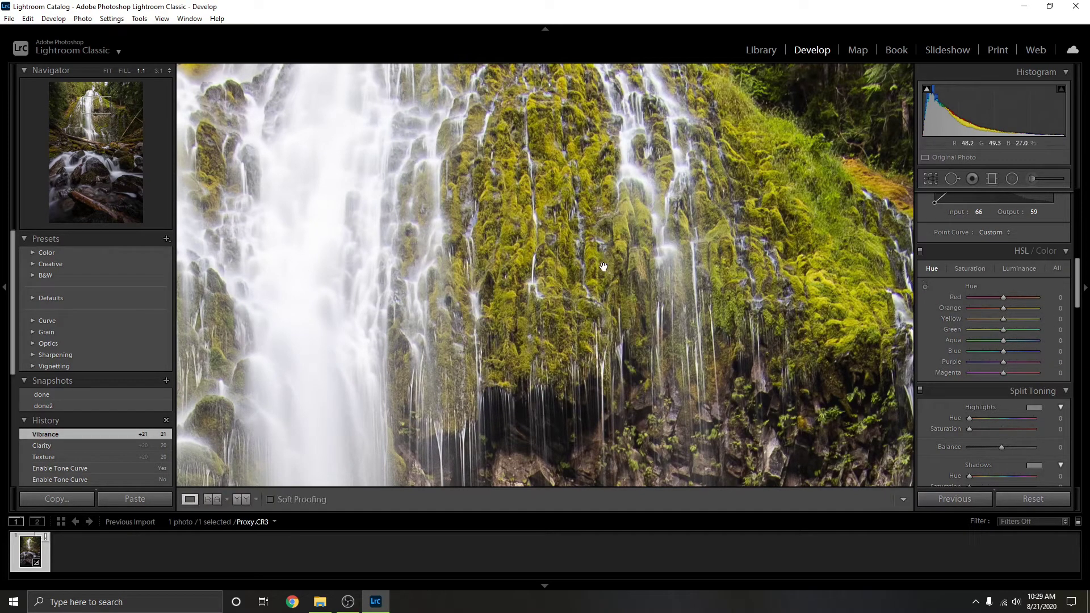
key(ctrl+alt+shift+h)
drag(553, 263, 594, 238)
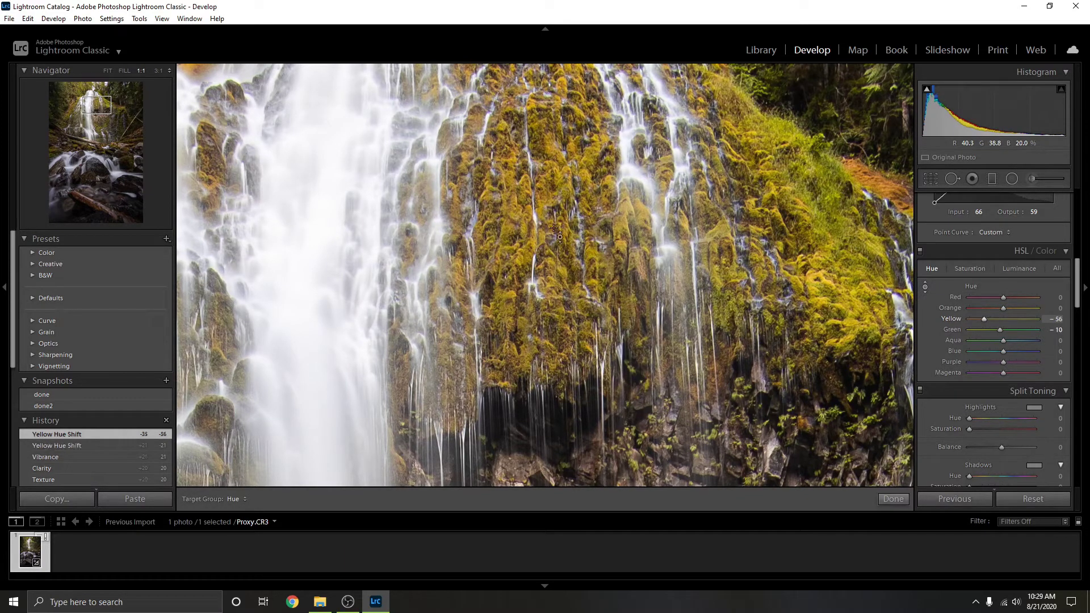
click(107, 71)
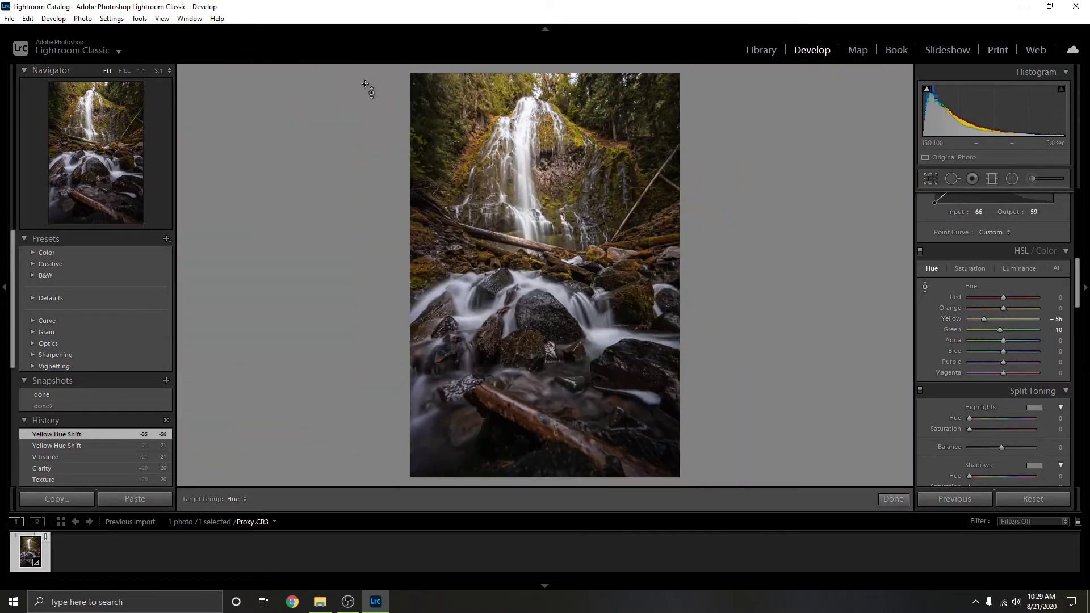
double_click(951, 319)
double_click(951, 329)
- Shift the moss hue slightly with the targeted adjustment tool, to Yellow -9 and Green -1
click(925, 287)
click(926, 287)
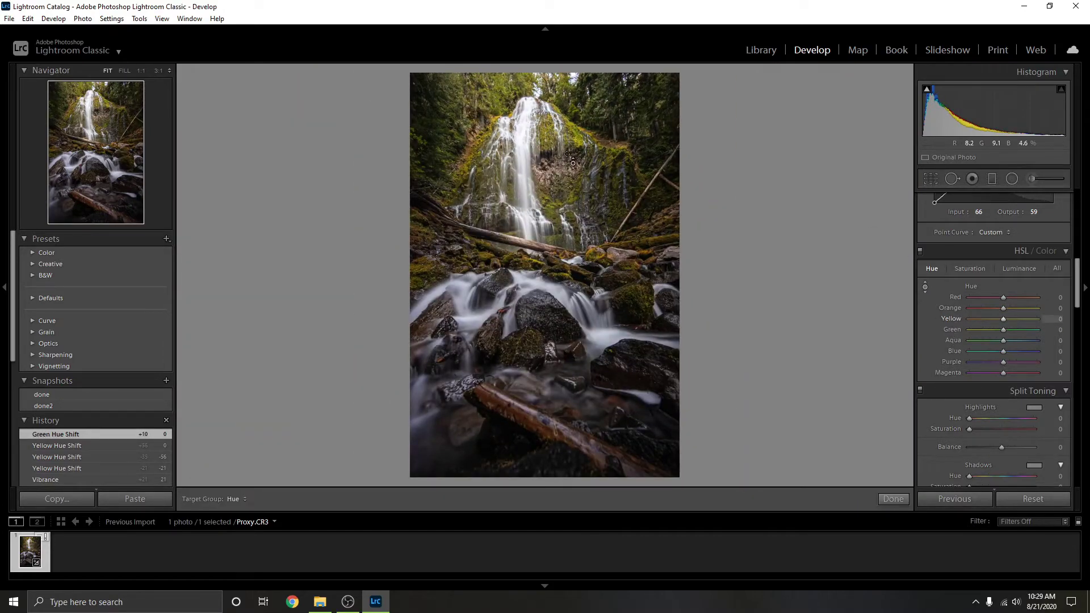
key(Down)
key(Down)
key(Down)
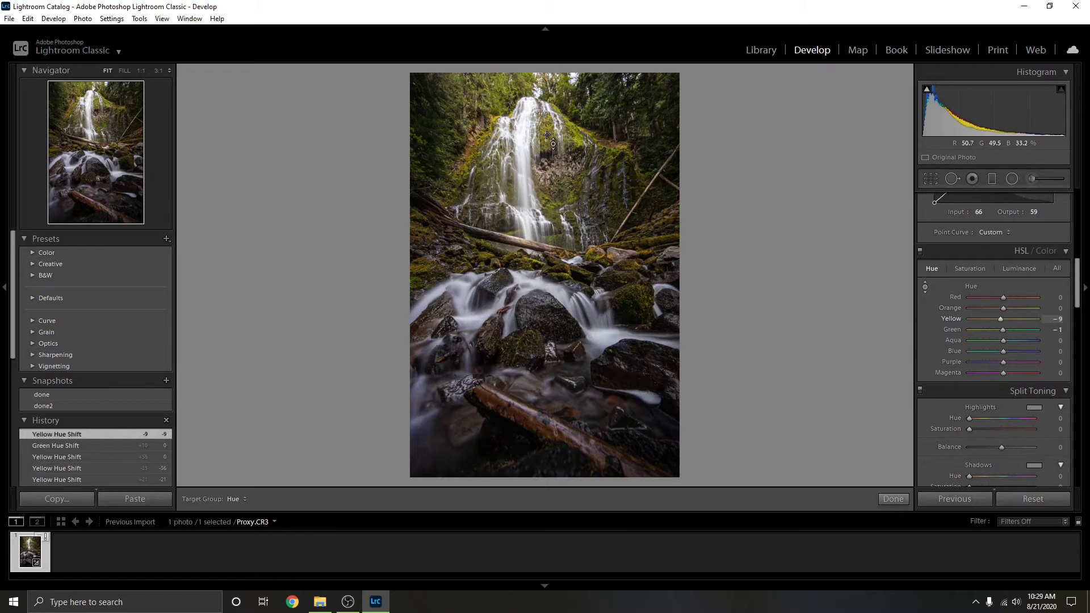
- Set the Yellow and Green Saturation to +8 each, and the Luminance to +20 for Yellow and +10 for Green
click(967, 269)
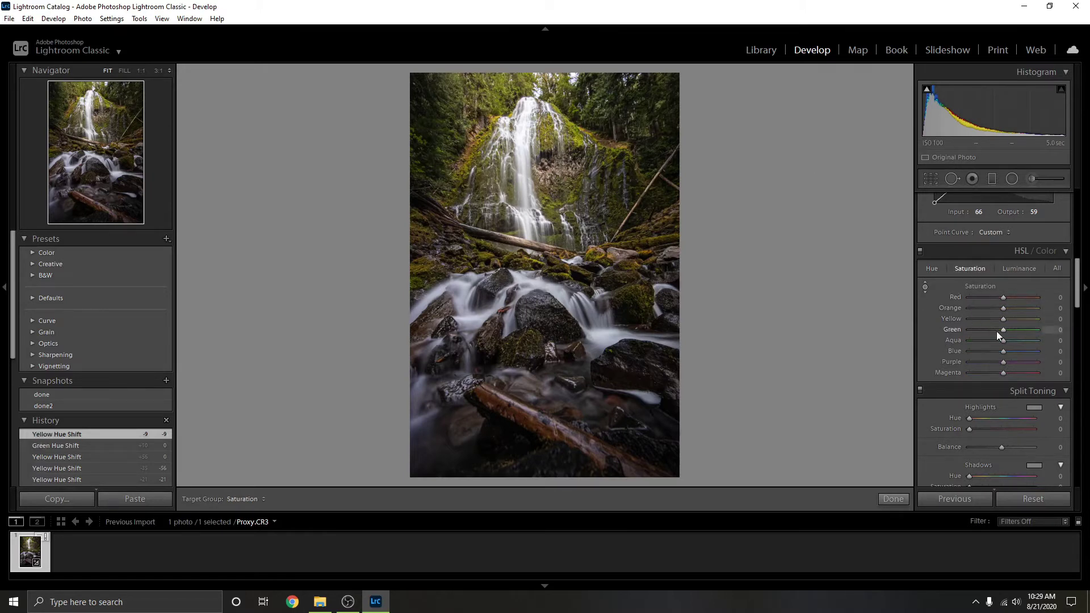
drag(1007, 330, 1010, 317)
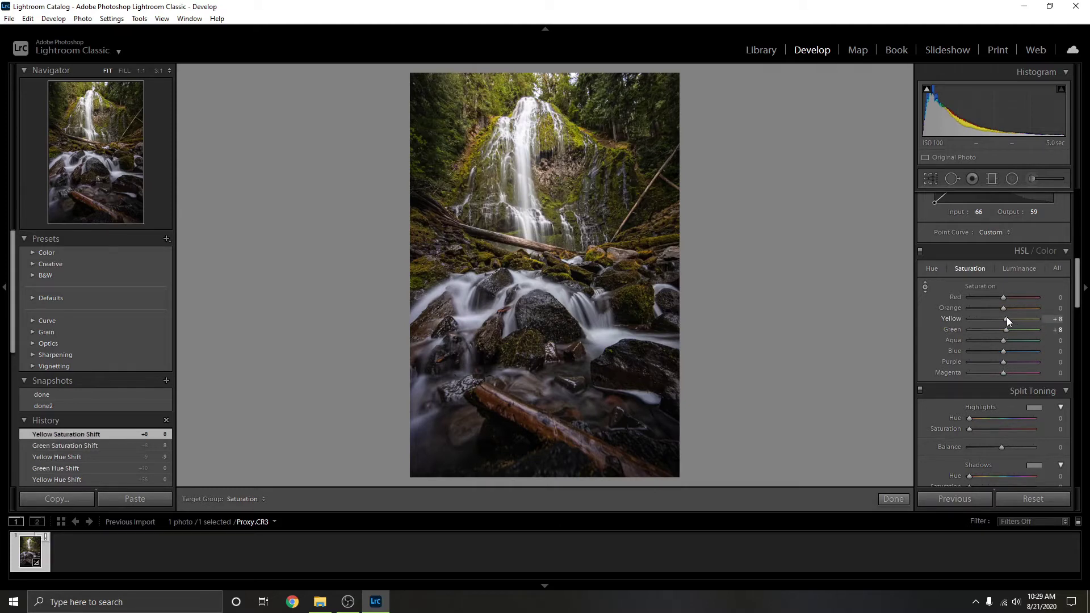
click(1033, 268)
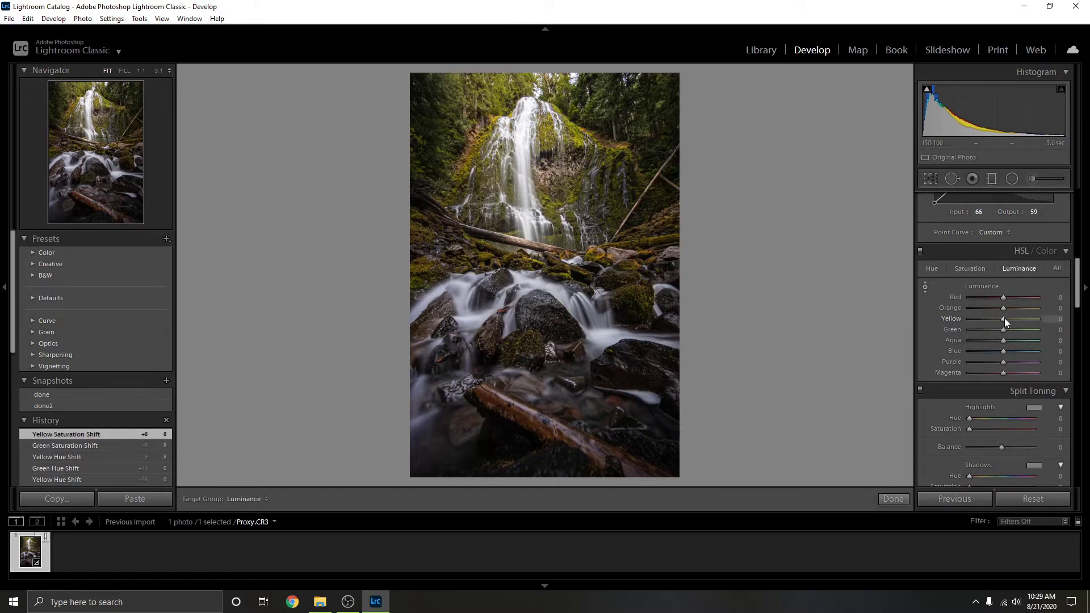
drag(1003, 318, 1008, 332)
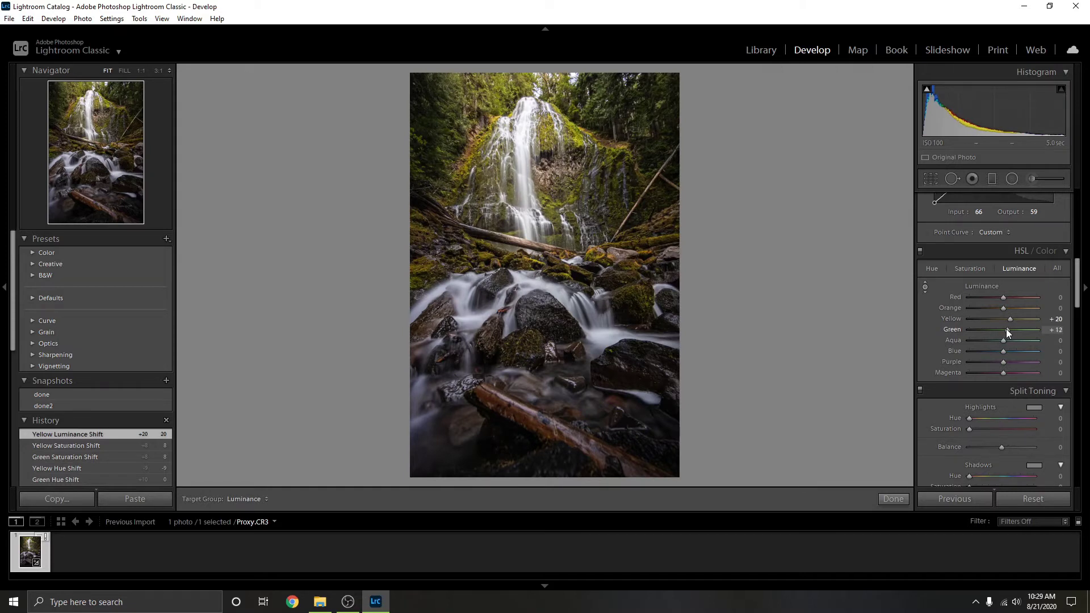
drag(1008, 332, 1006, 332)
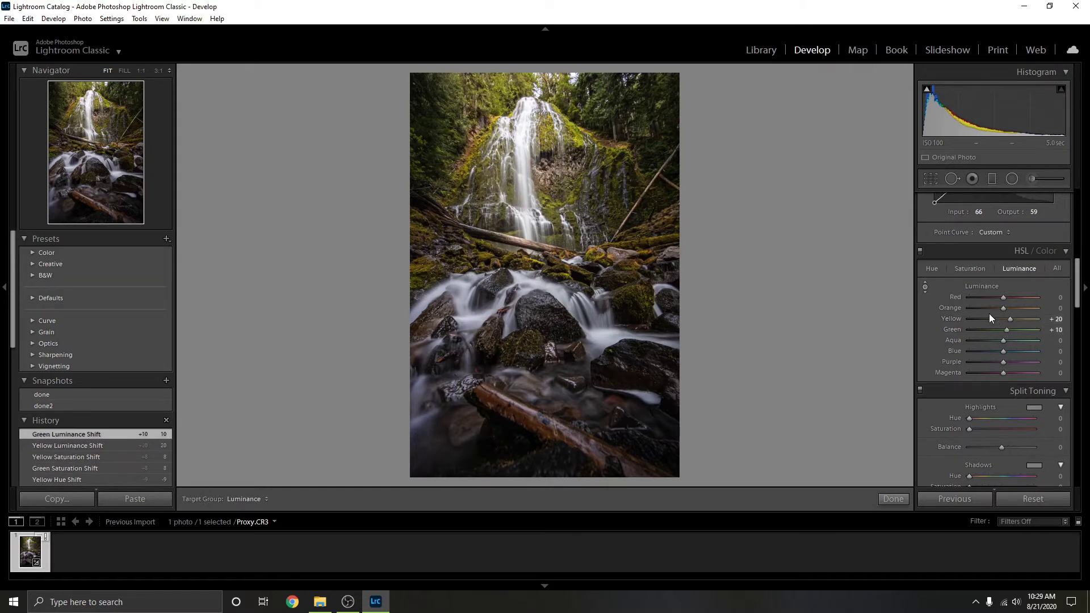
- Set the Split Toning highlight Hue to 4, leaving Saturation at 0, and collapse the Split Toning section
scroll(1030, 400, down, 4)
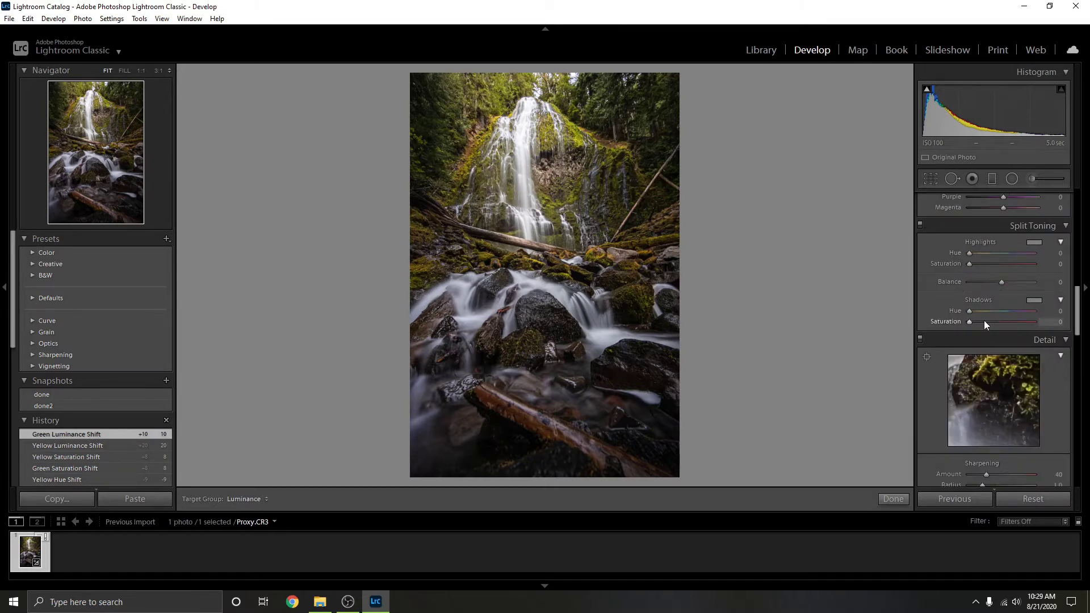
click(1032, 243)
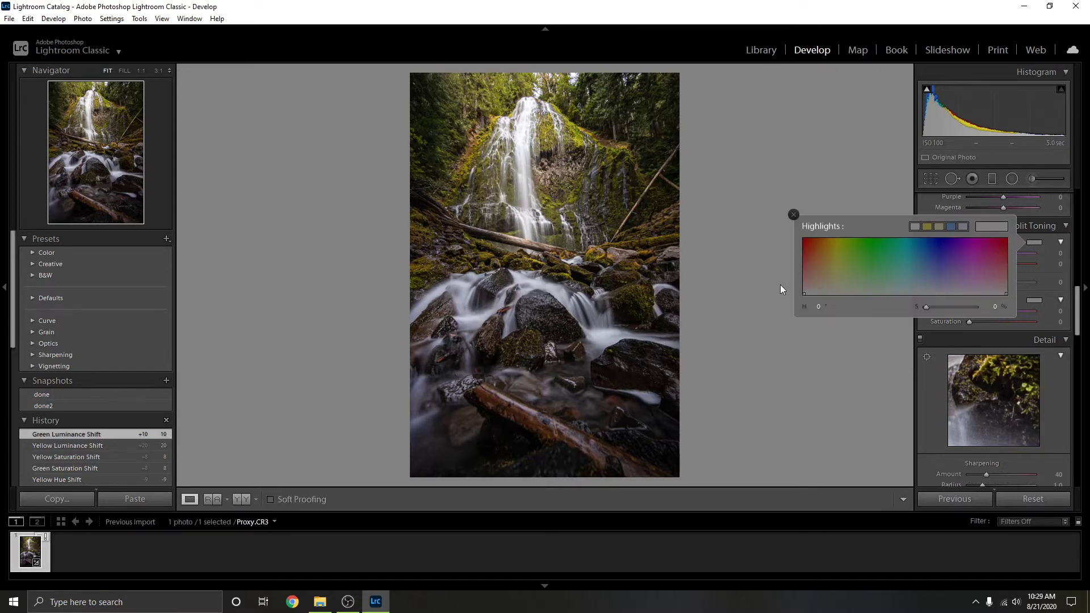
click(807, 291)
drag(807, 291, 805, 294)
click(1003, 340)
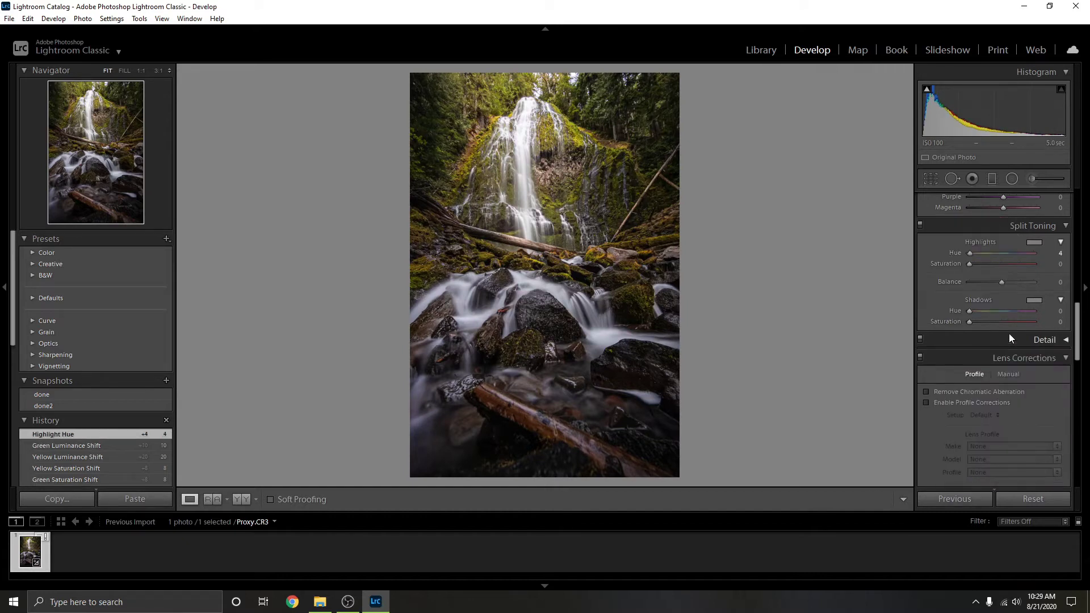
click(1042, 225)
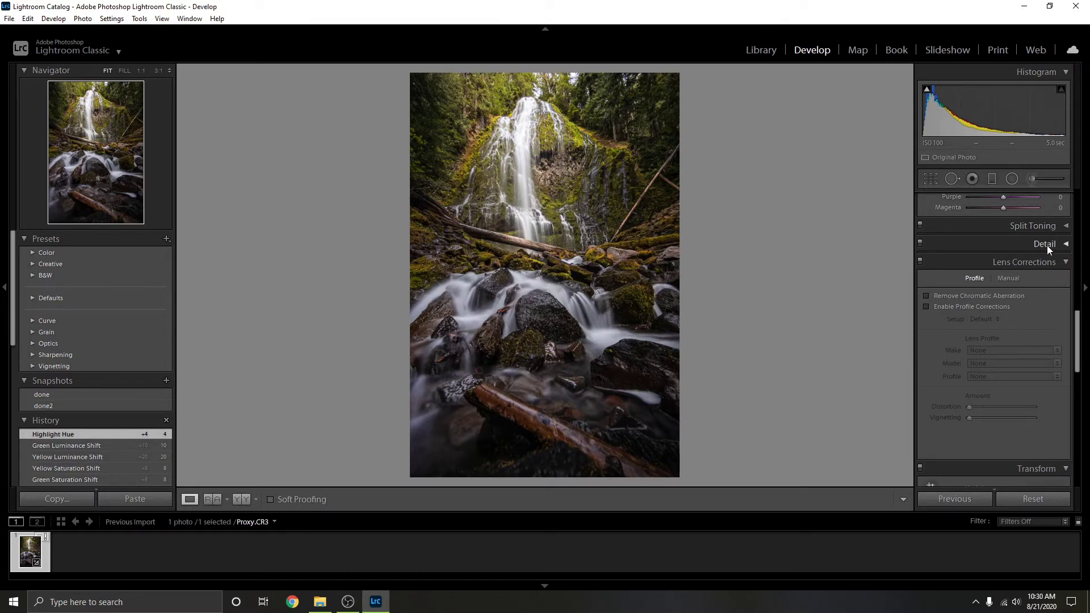
- Set the sharpening Masking to 88 while previewing the black-and-white edge mask over the photo
click(1047, 246)
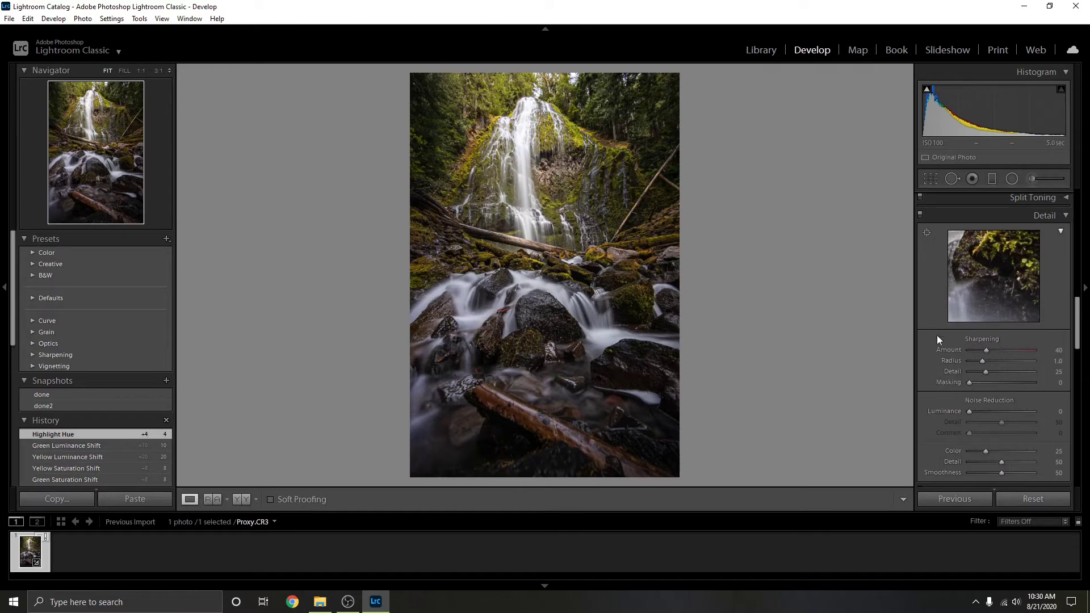
alt+click(969, 383)
drag(968, 382, 1026, 384)
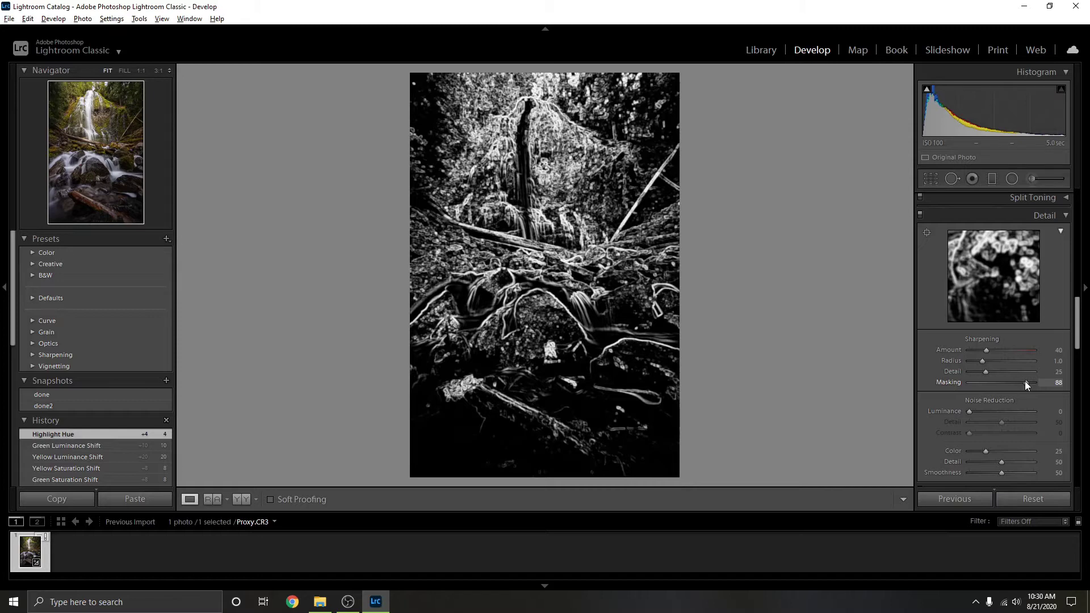
drag(1024, 380, 1024, 380)
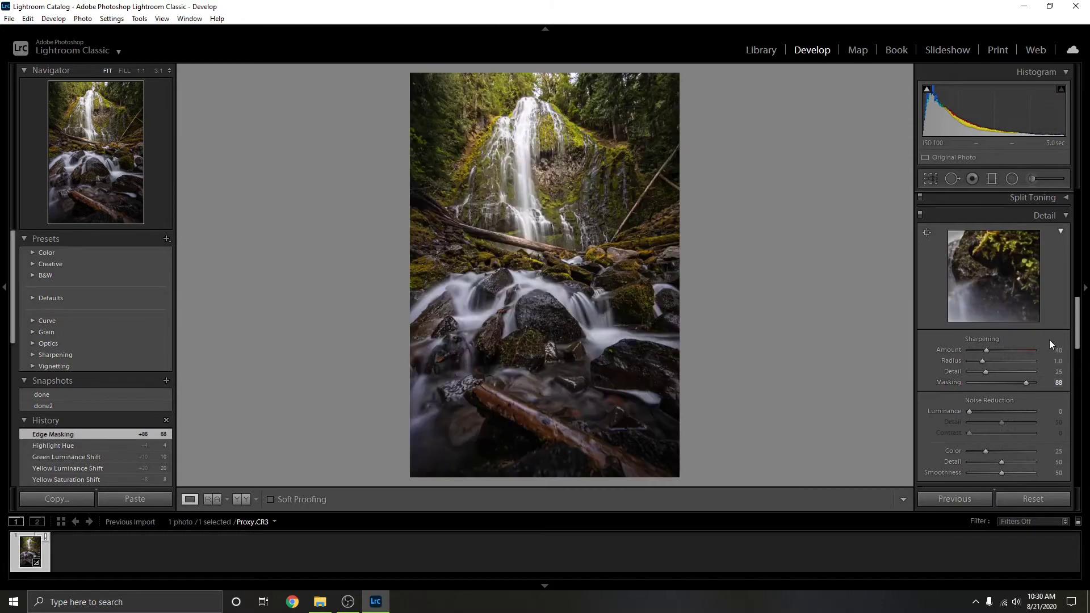
- Try Luminance noise reduction at 100 on the mossy bank viewed at 1:1, and return it to 0
scroll(1049, 340, down, 3)
click(556, 332)
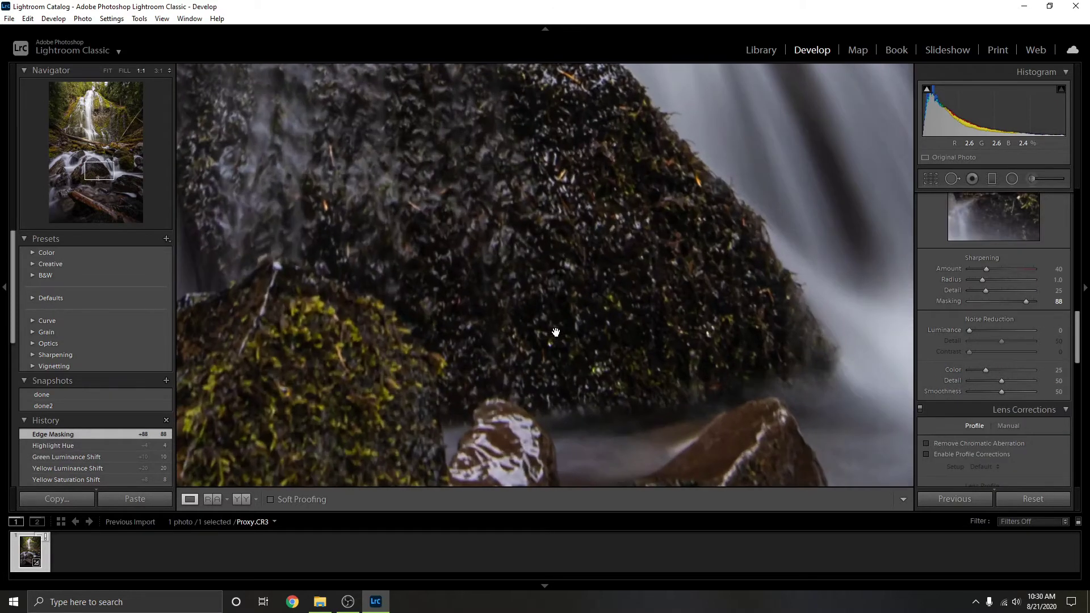
drag(556, 332, 547, 409)
drag(473, 336, 584, 375)
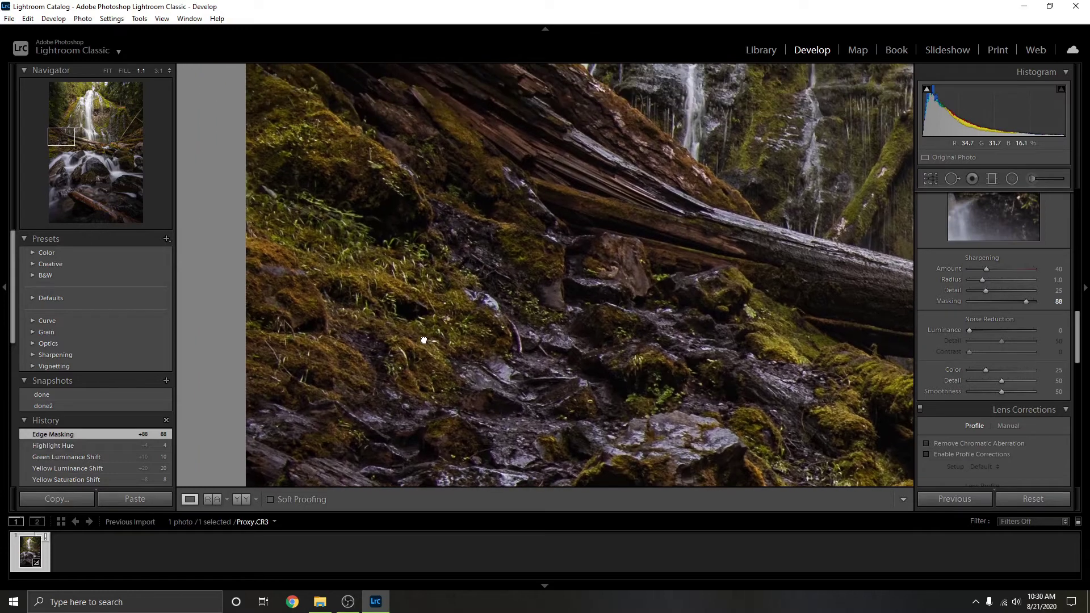
drag(372, 295, 420, 342)
drag(969, 329, 1034, 330)
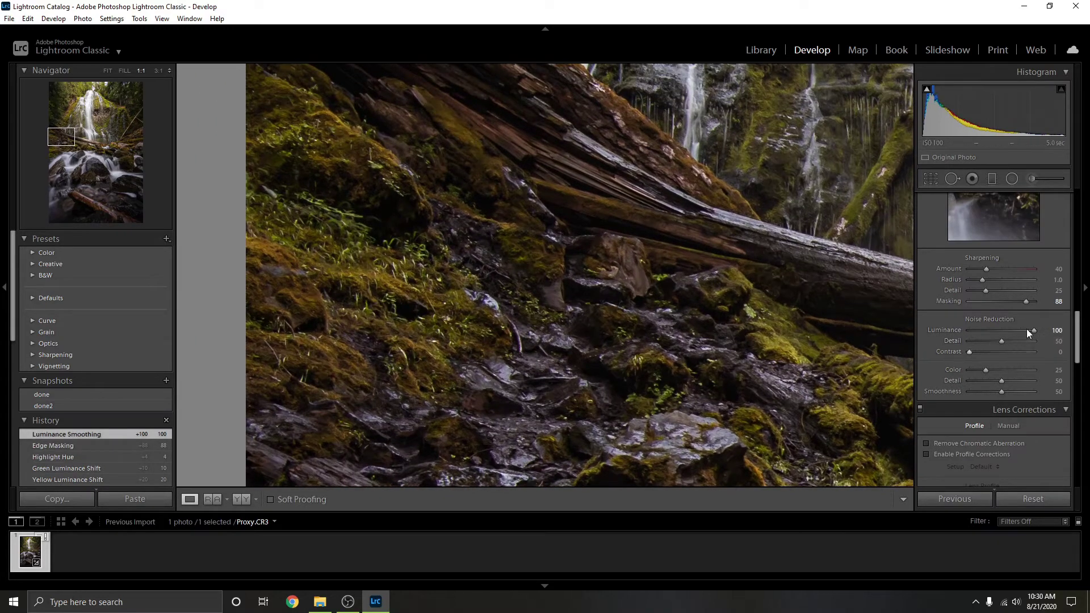
drag(1031, 328, 946, 335)
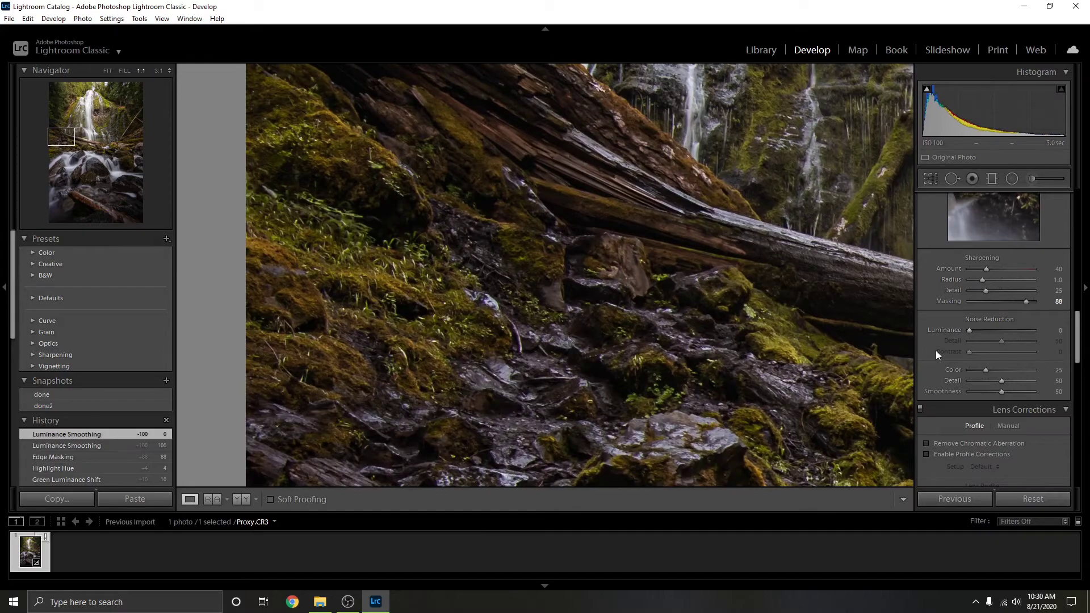
- Set Color noise reduction to 40 while viewing the mossy rocks above the stream at 1:1
drag(657, 382, 542, 291)
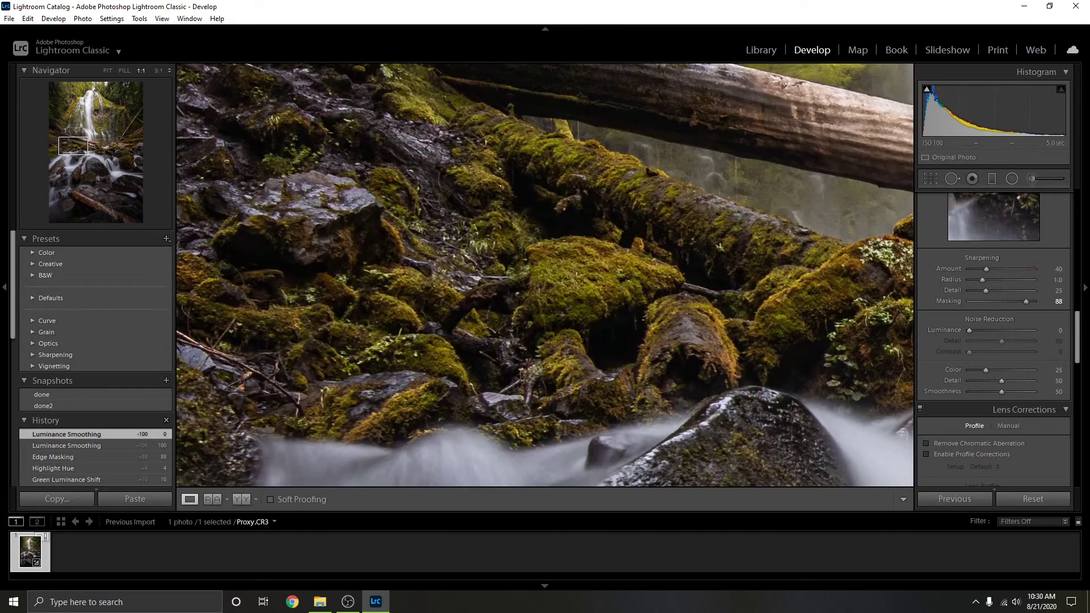
drag(986, 372, 995, 368)
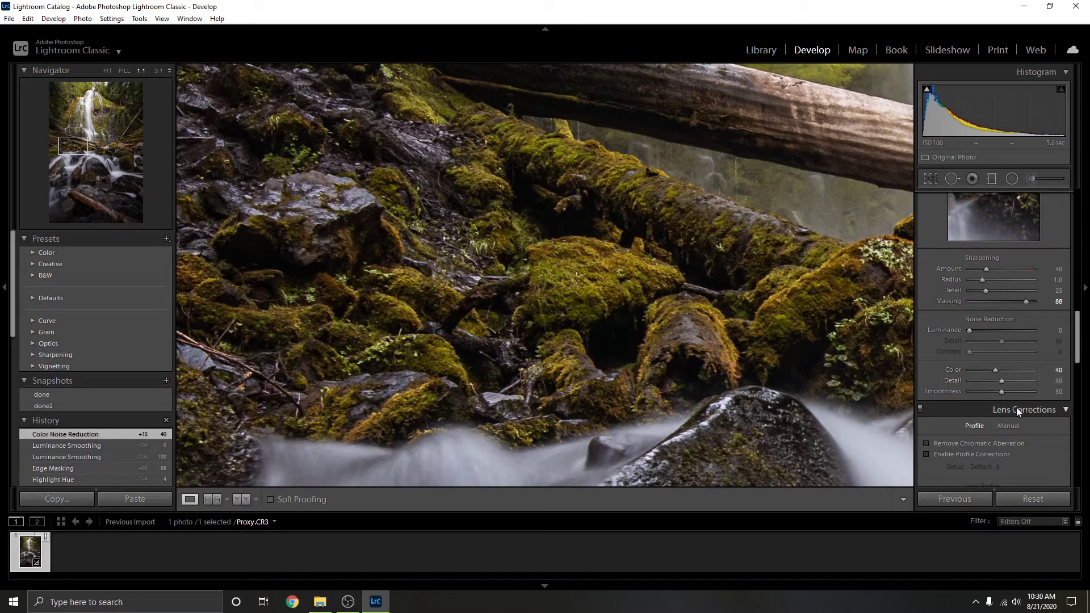
- Remove chromatic aberration while viewing the treetops at 1:1, and set the purple Defringe Amount to 2
scroll(1037, 404, down, 2)
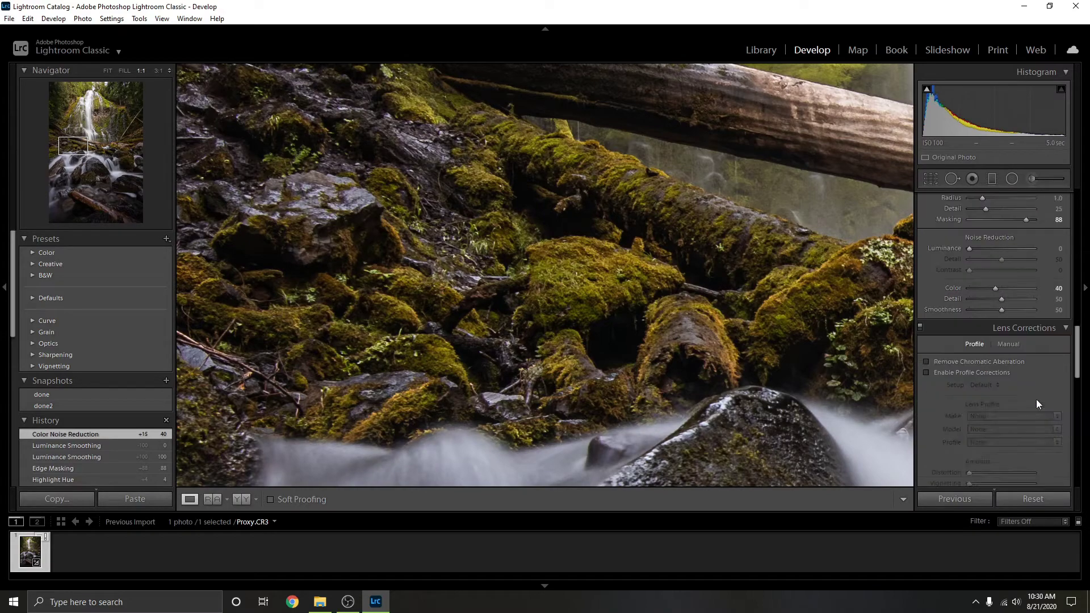
key(z)
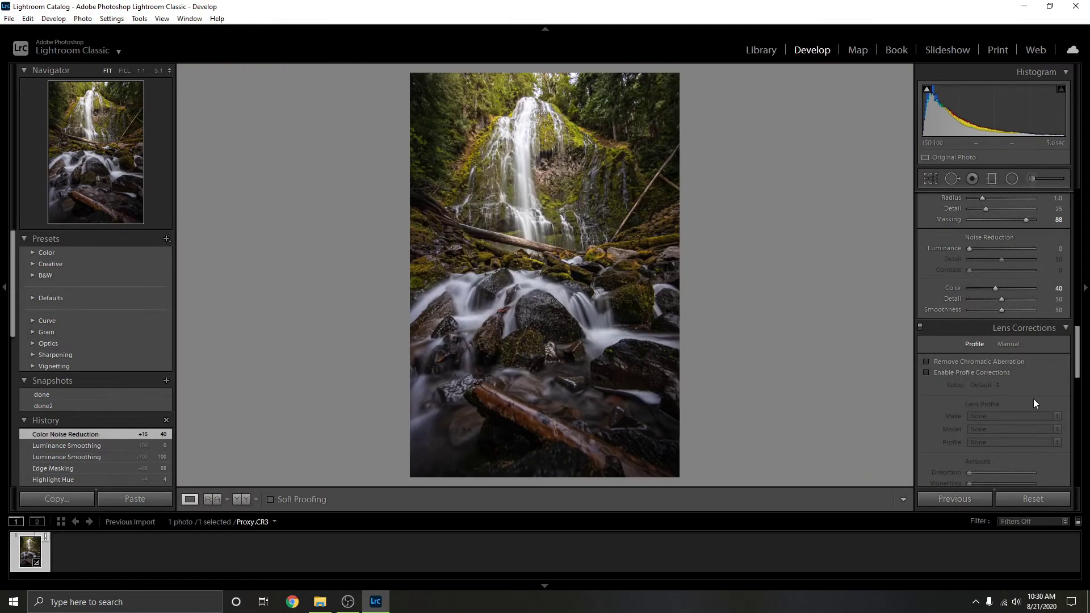
click(546, 88)
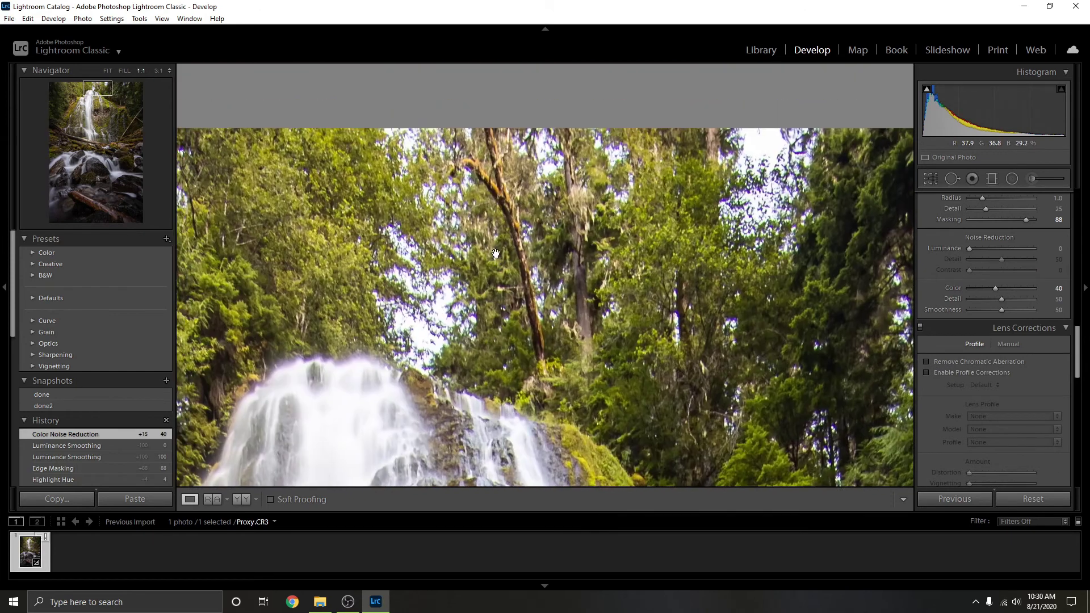
click(945, 362)
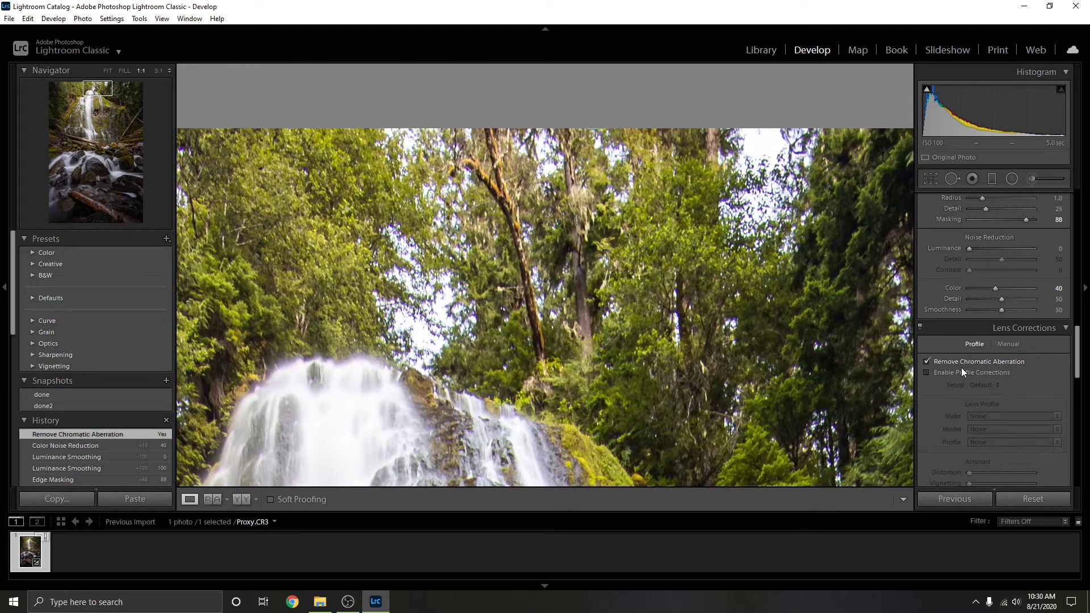
click(1010, 344)
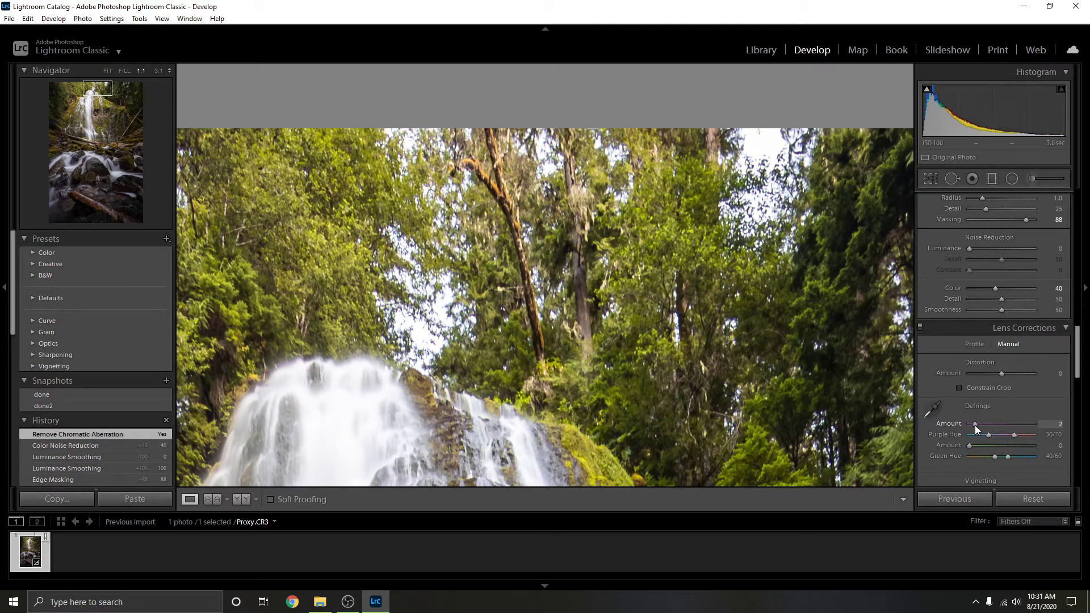
- Enable lens profile corrections and choose Venus Optics as the lens make
click(975, 343)
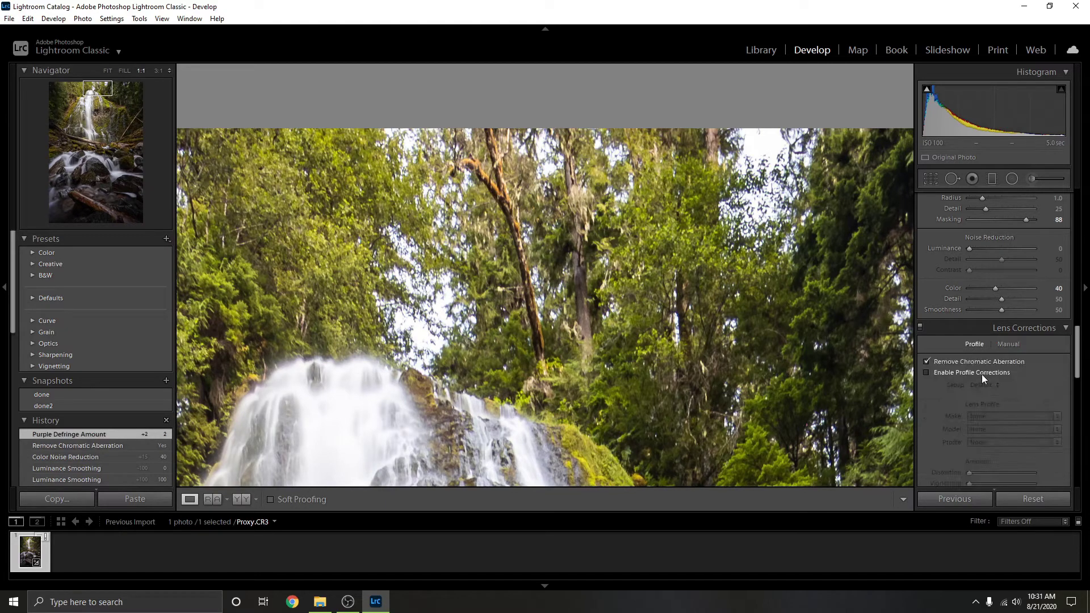
click(979, 369)
click(524, 311)
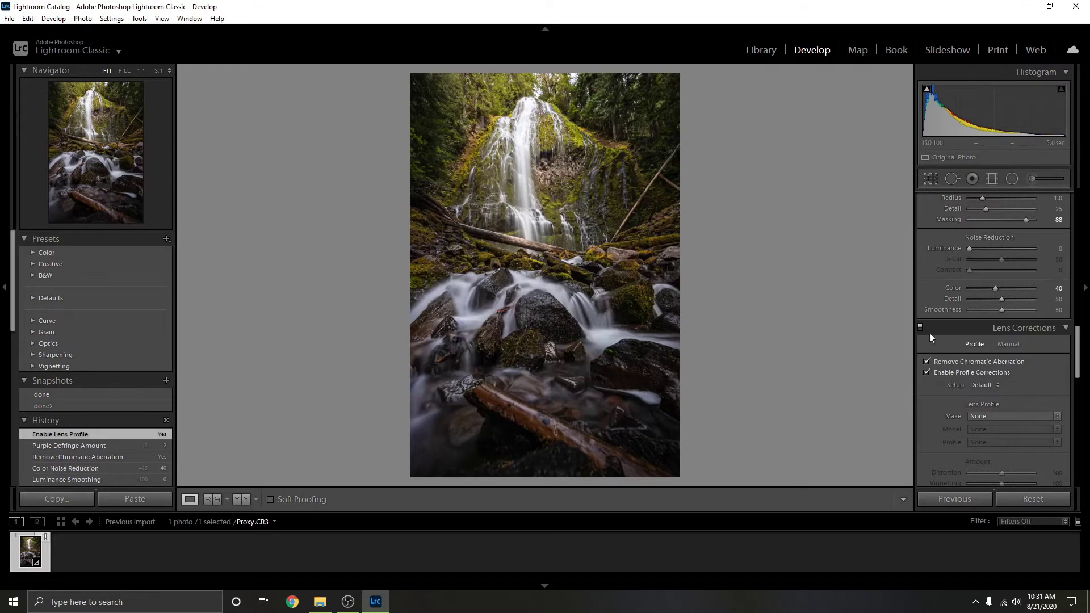
click(999, 415)
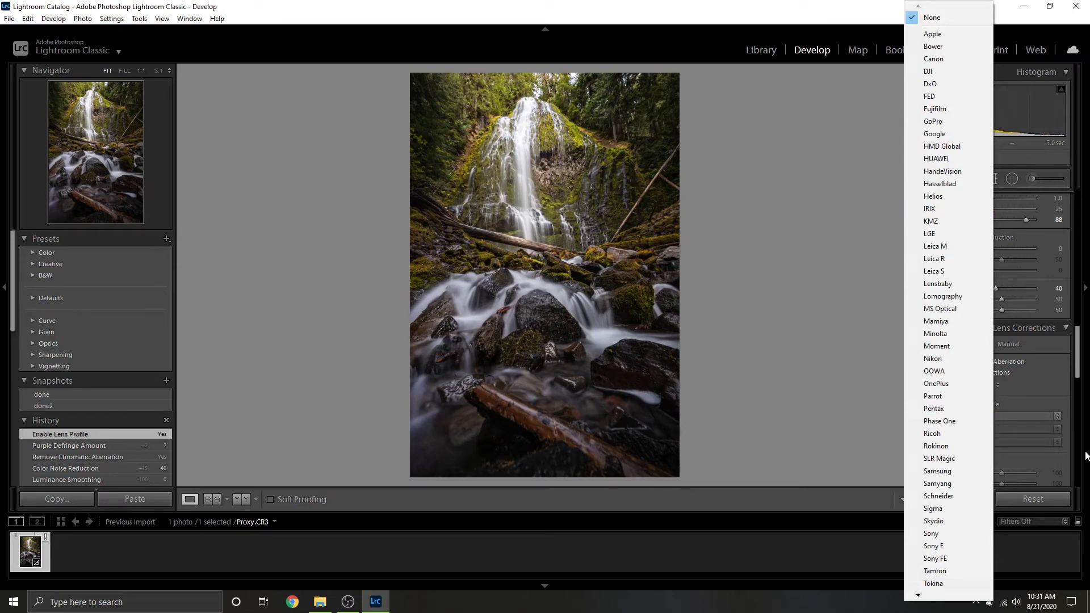
click(1026, 415)
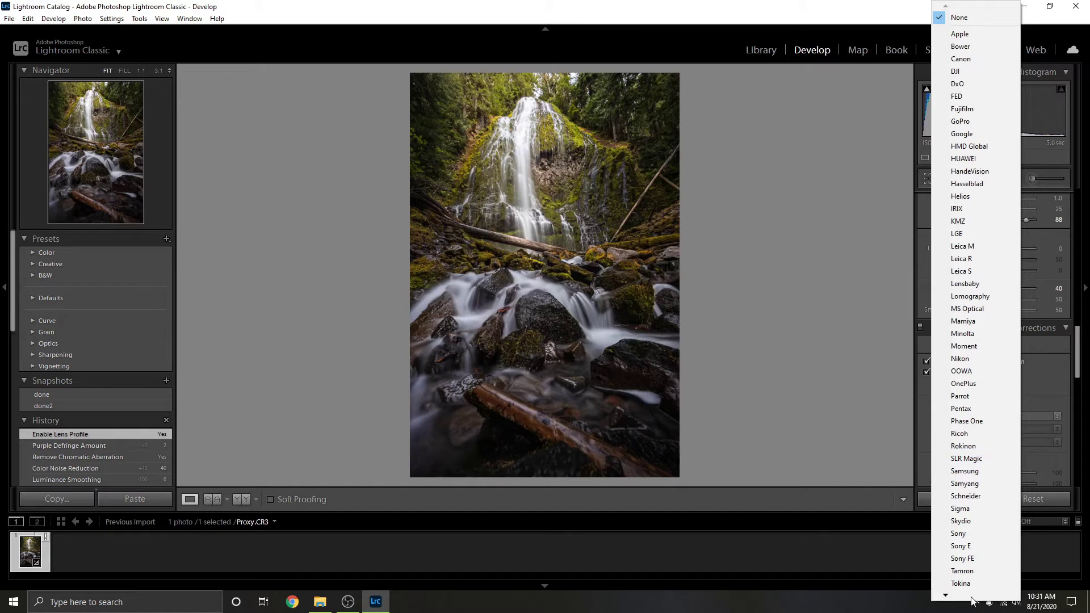
mouse_move(952, 594)
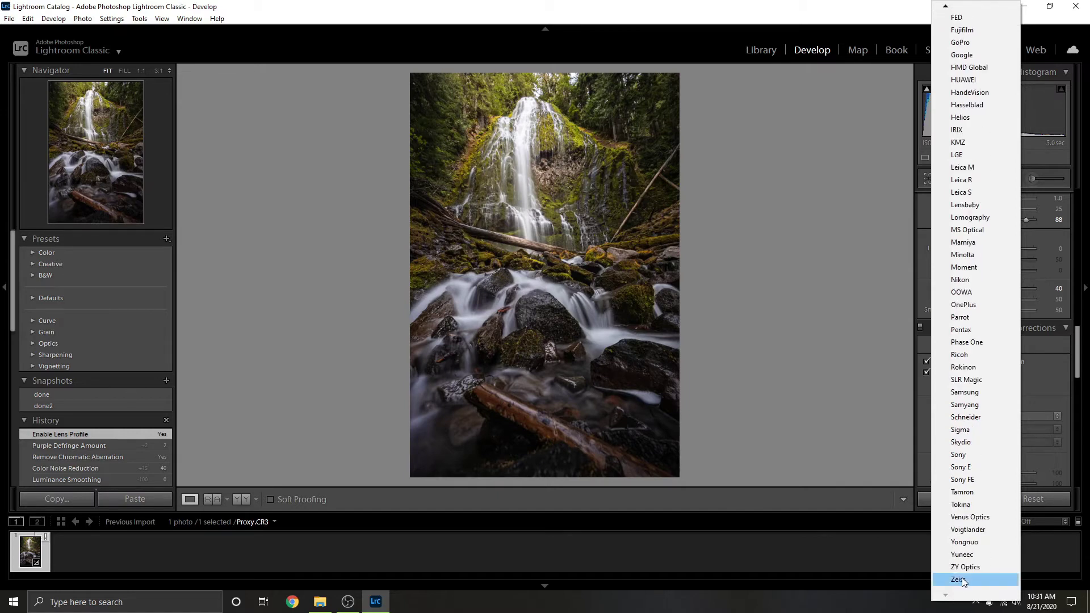
click(984, 520)
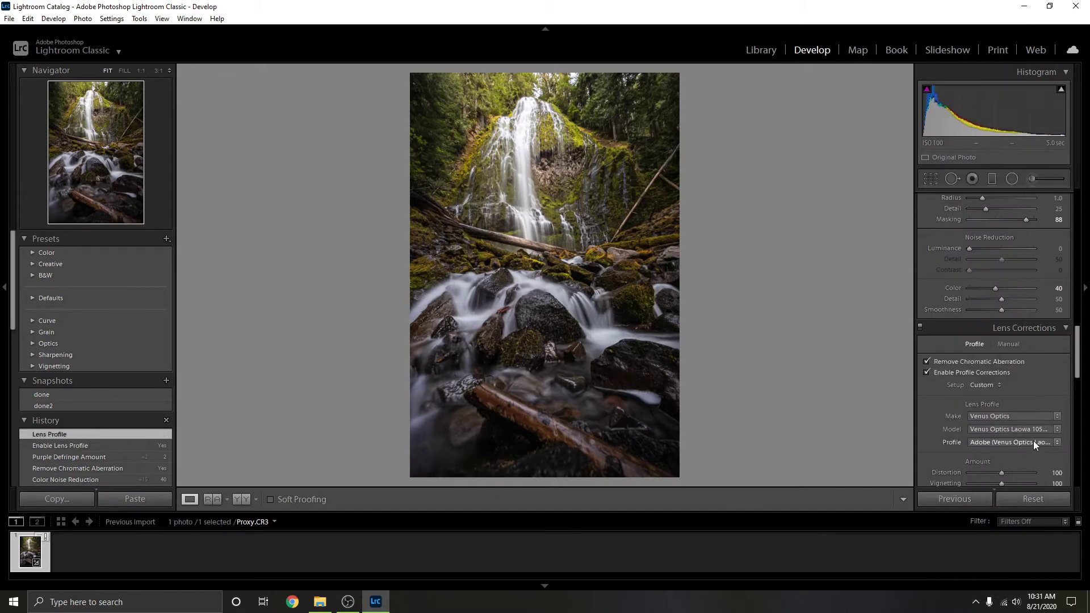
- Set the lens profile's Vignetting amount to 11 and its Distortion amount to 79
scroll(1033, 440, down, 3)
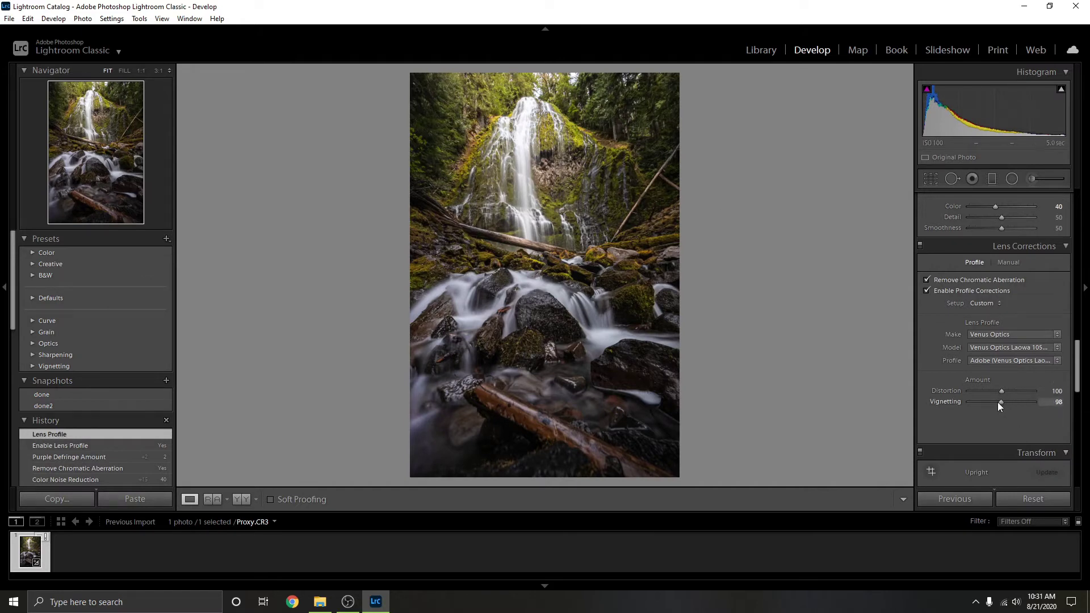
mouse_move(997, 402)
mouse_down()
mouse_move(969, 402)
mouse_move(995, 389)
mouse_up()
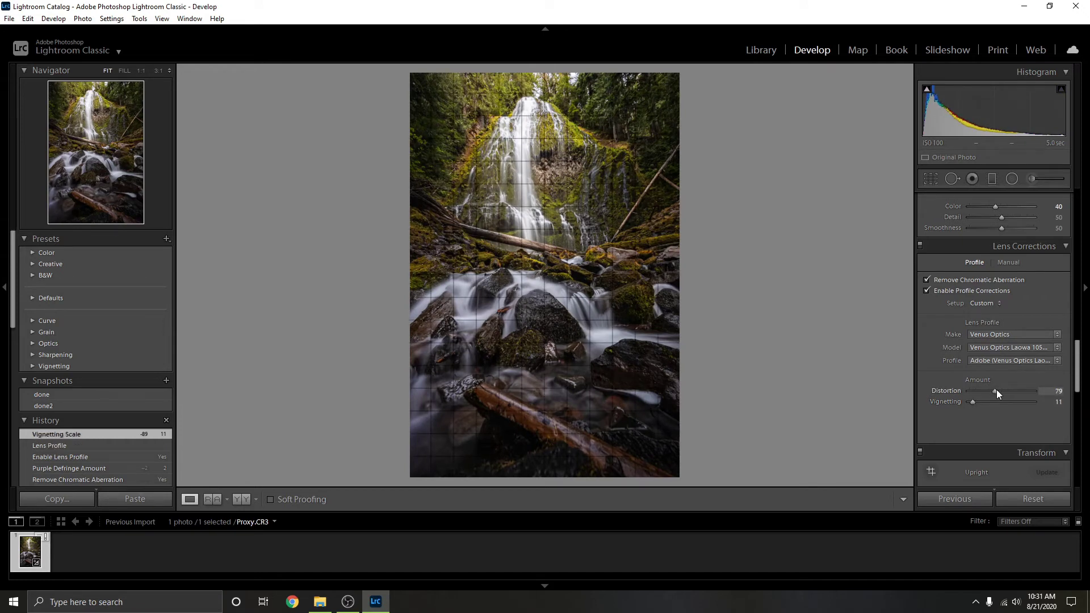
drag(997, 389, 997, 389)
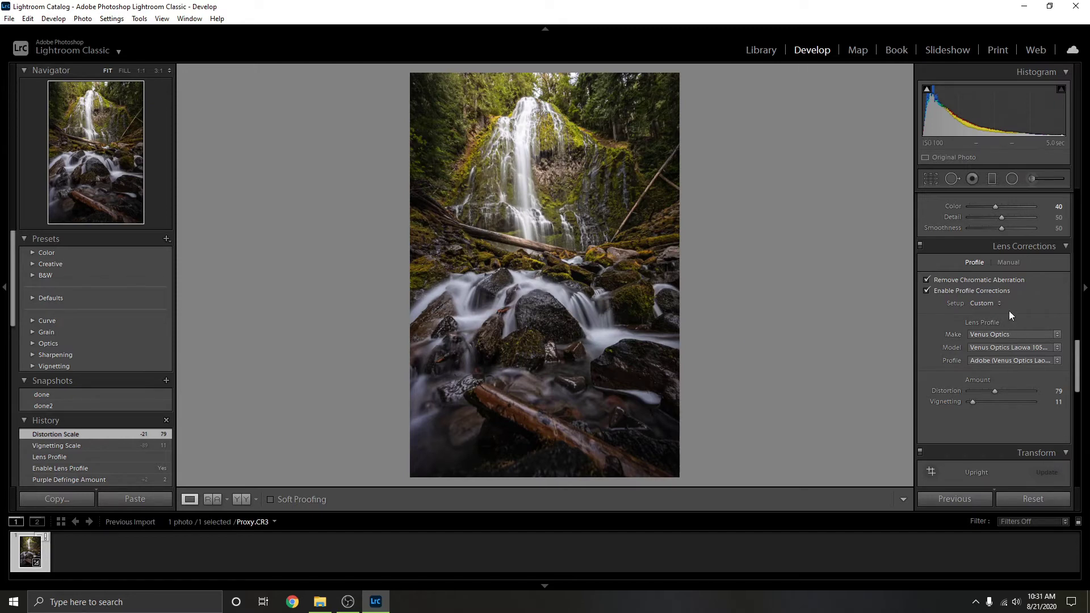
- Add a subtle post-crop vignette in Highlight Priority style with Amount -9
scroll(1038, 374, down, 5)
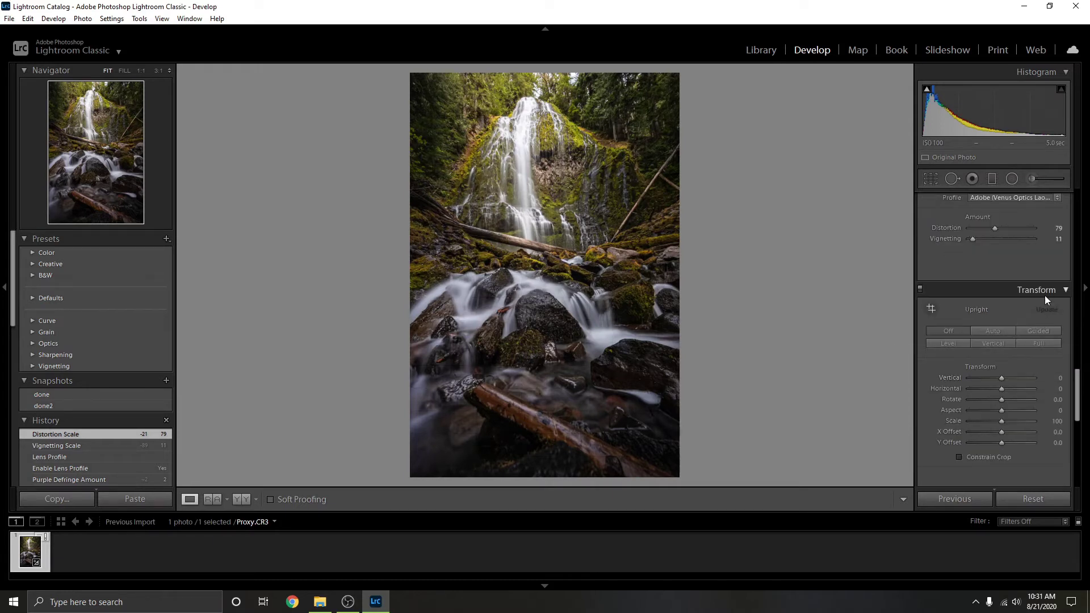
scroll(1045, 295, down, 3)
scroll(1056, 352, down, 5)
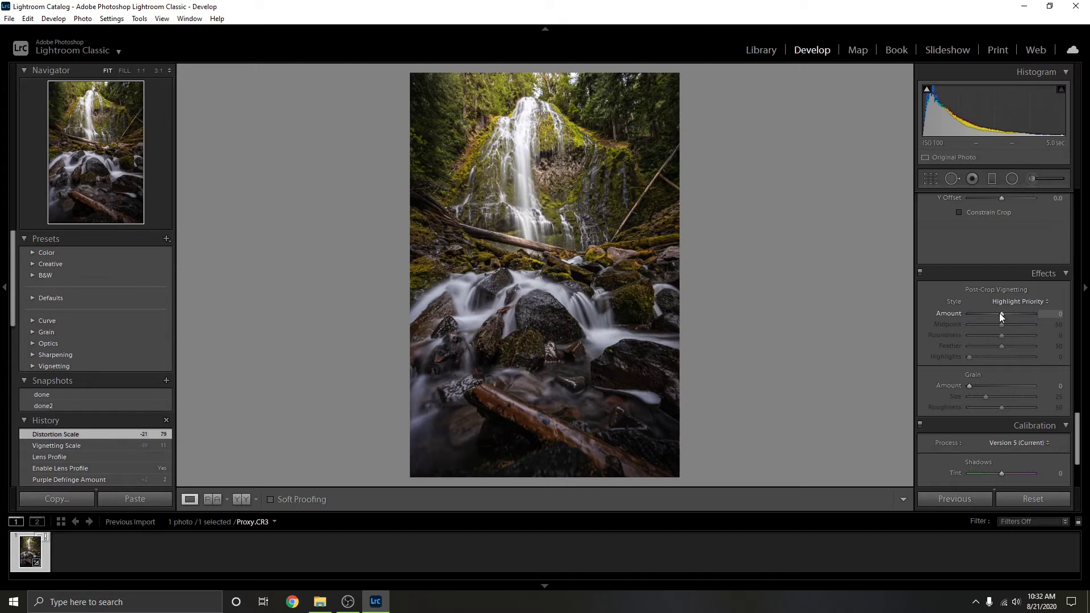
drag(999, 312, 997, 314)
- Try the Blue Primary Hue calibration at -74, and reset it to 0
scroll(1035, 386, down, 3)
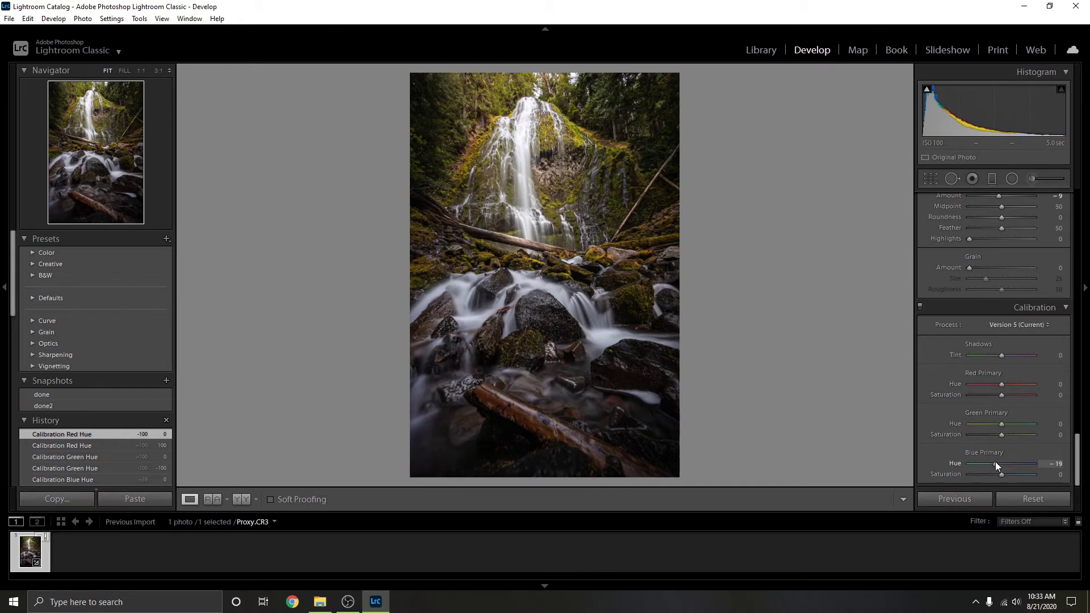
drag(996, 462, 977, 458)
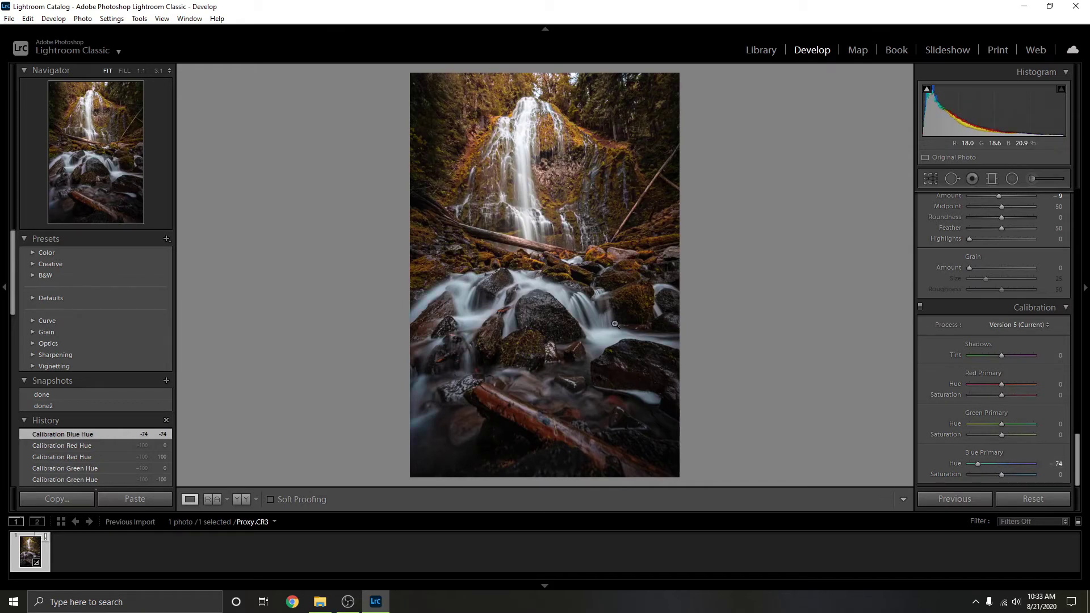
double_click(956, 464)
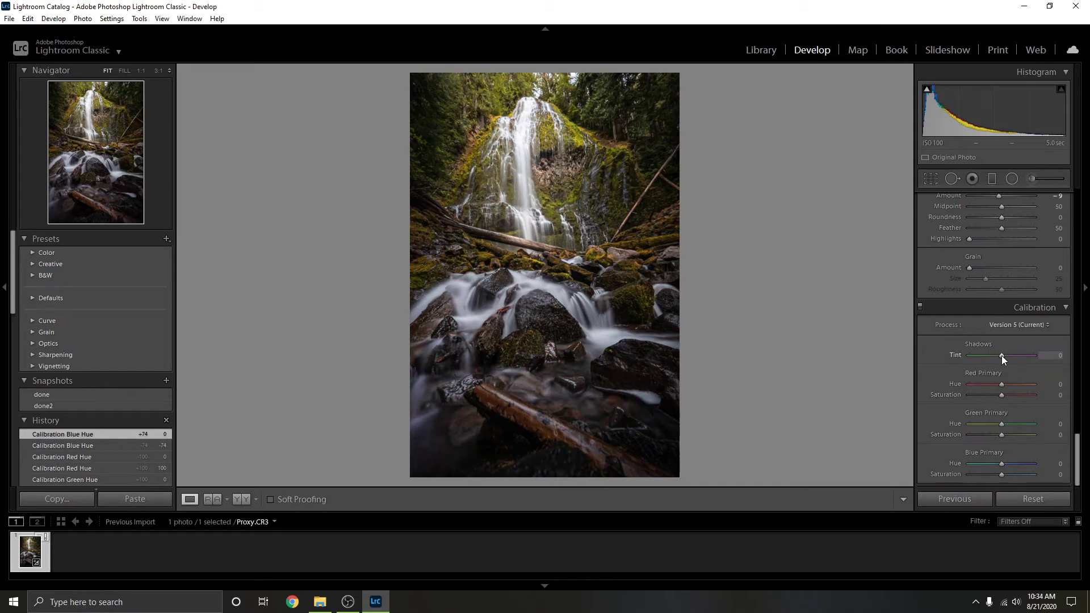
- Set the Shadows Tint calibration to -11 and review the adjustments made so far
mouse_move(1000, 356)
mouse_down()
mouse_move(1009, 353)
mouse_move(998, 355)
mouse_up()
drag(1077, 460, 1076, 209)
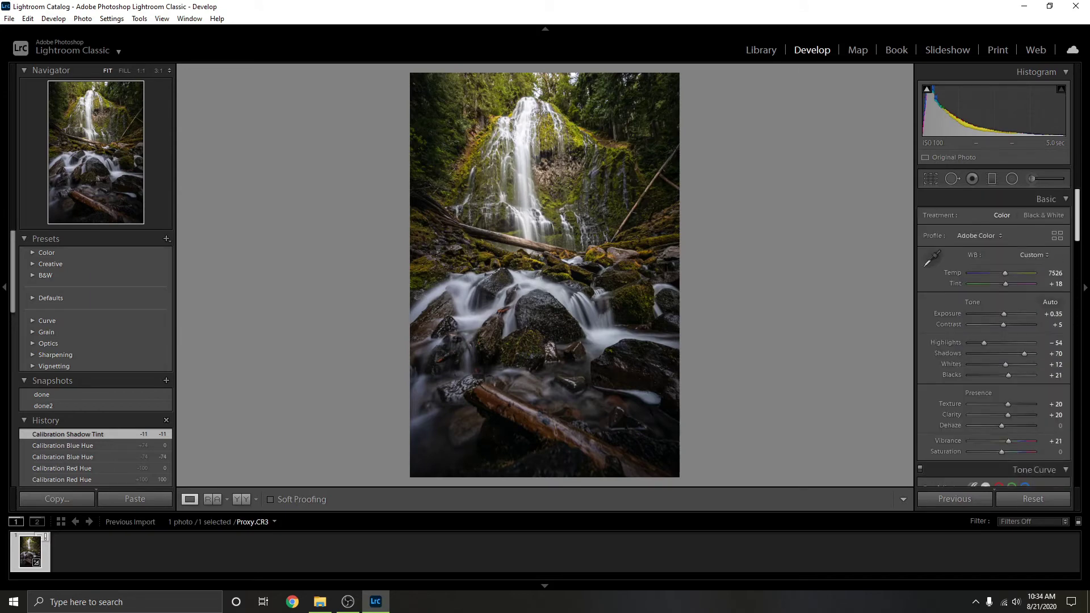
scroll(994, 341, down, 15)
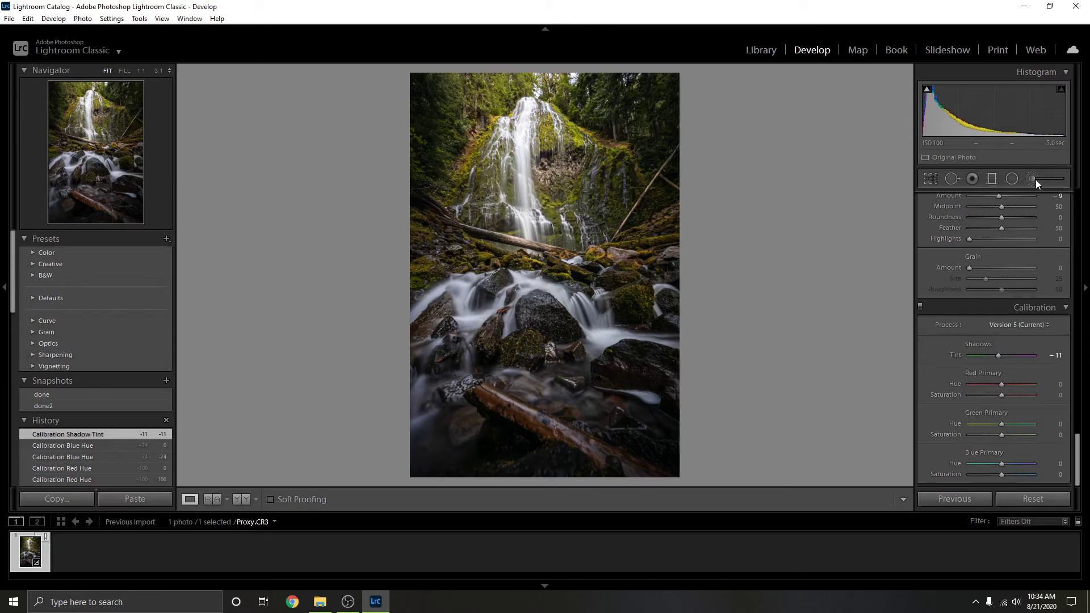
- Add a diagonal graduated filter over the trees in the photo's upper-left corner and set its Exposure to -0.50
click(993, 179)
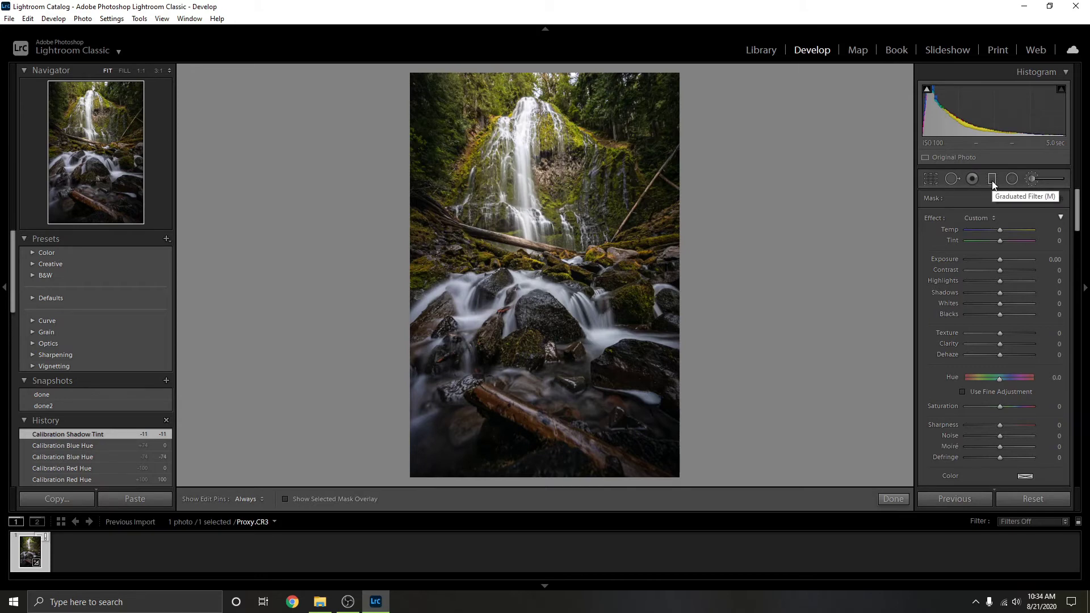
click(993, 179)
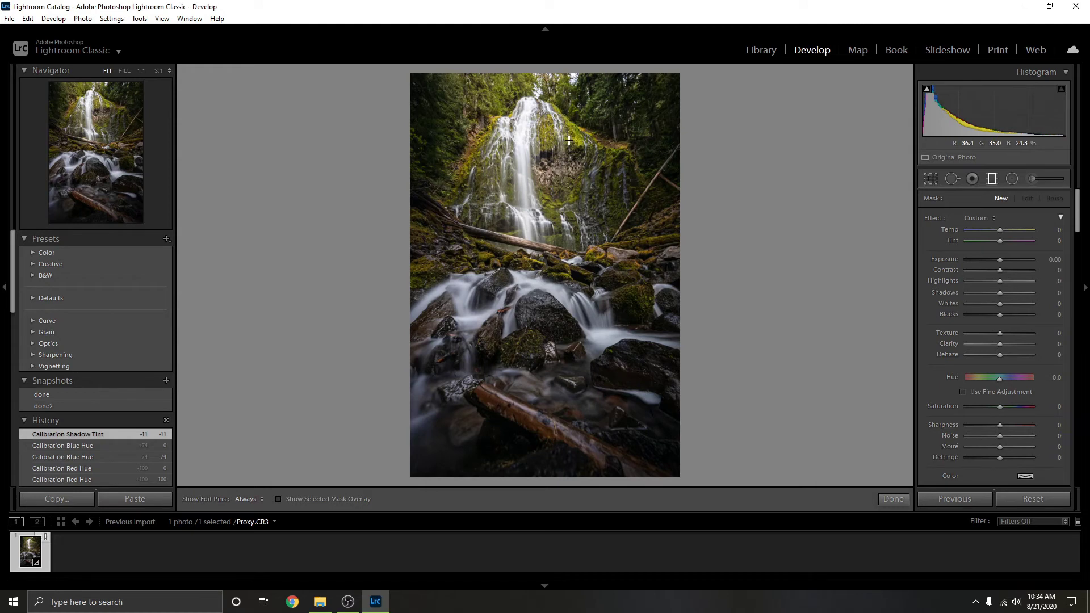
drag(487, 169, 411, 94)
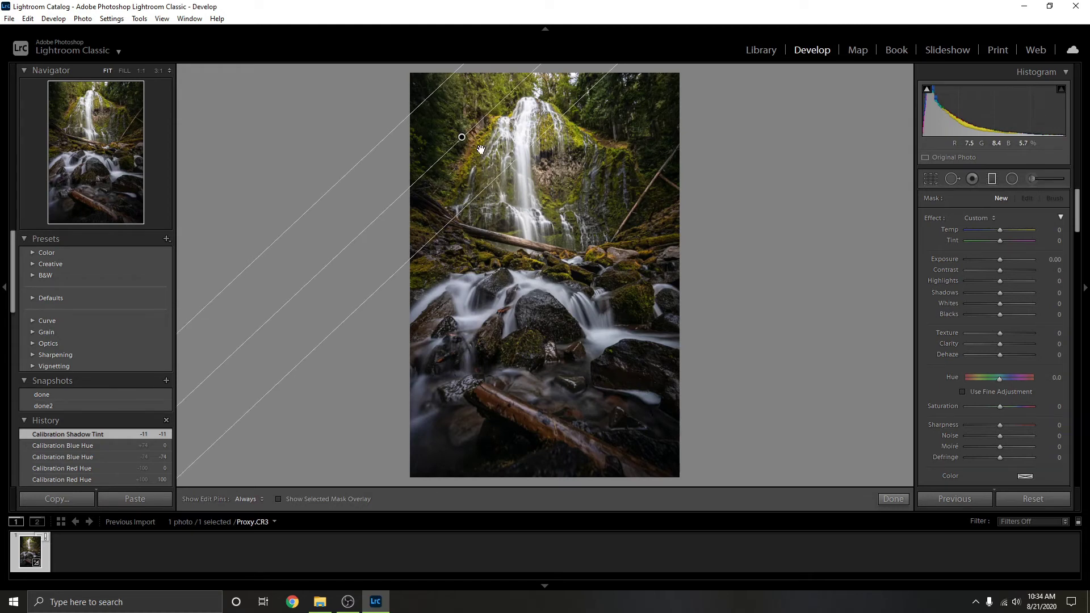
click(1054, 260)
text(-.)
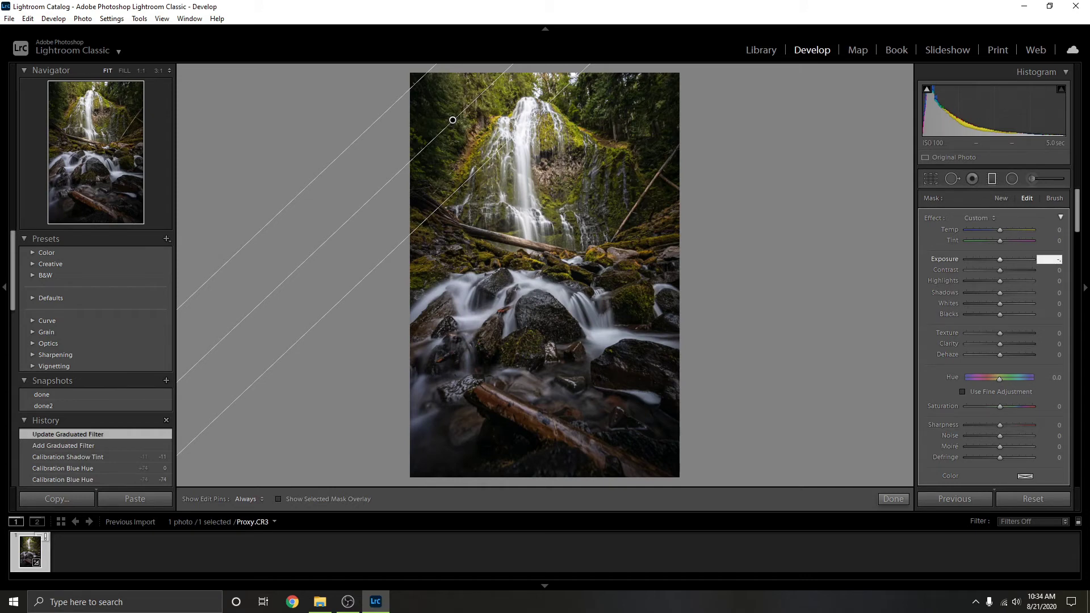
text(50)
key(Return)
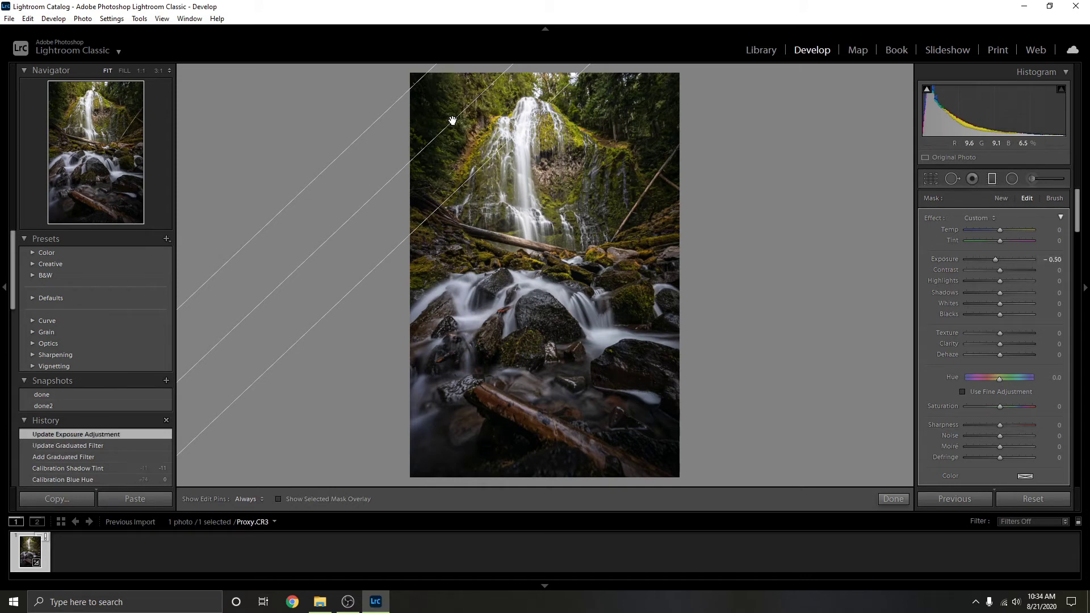
- Duplicate the graduated filter onto the photo's upper-right trees, and fine-tune the original's position over the upper-left corner
drag(453, 121, 370, 85)
right_click(437, 111)
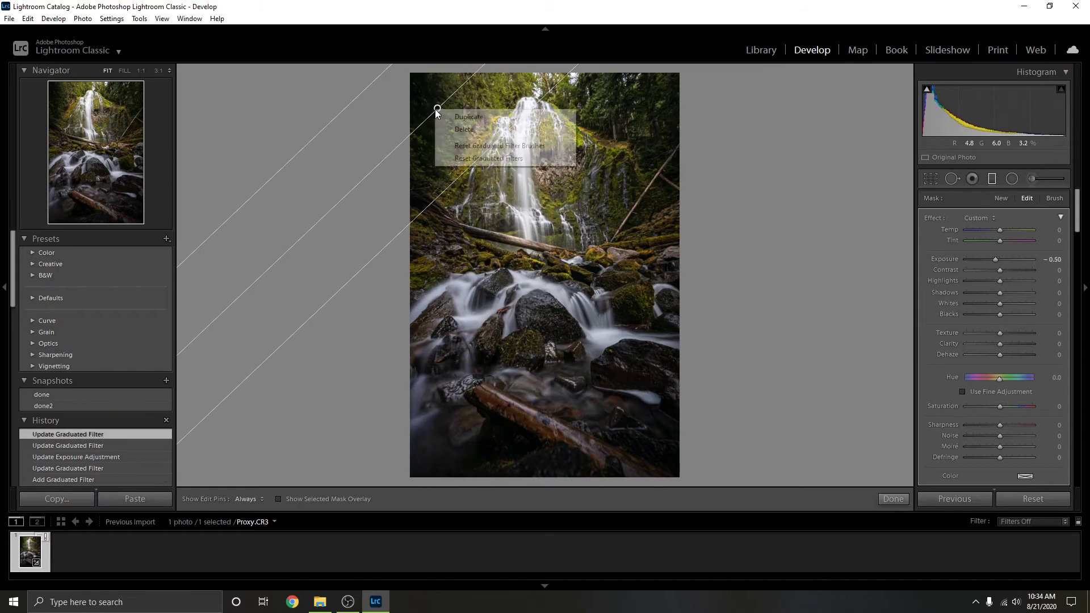
click(495, 119)
drag(437, 108, 647, 98)
click(438, 108)
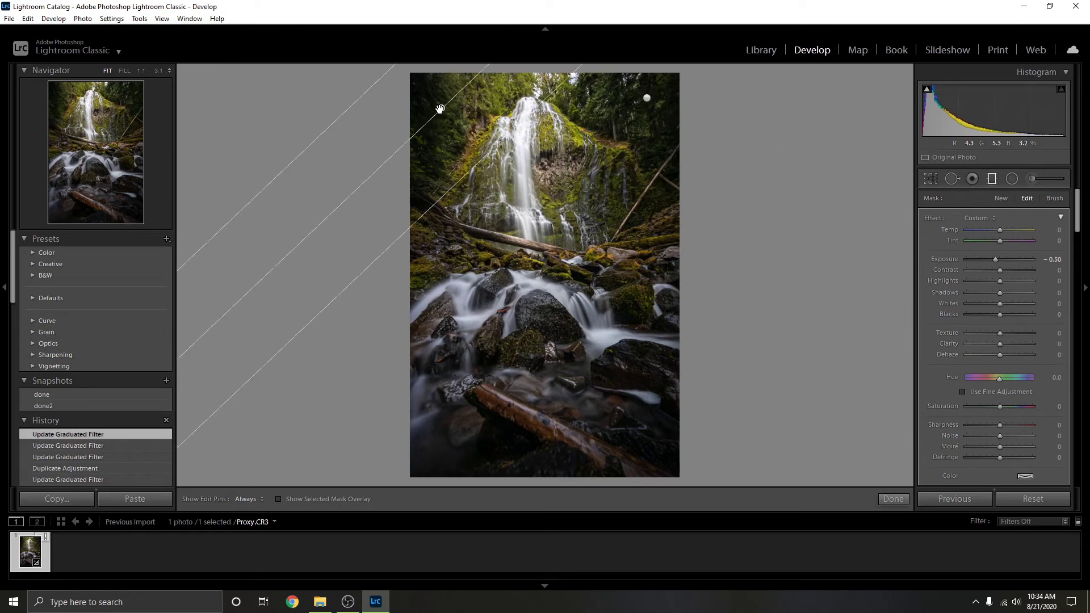
drag(440, 109, 447, 110)
drag(380, 90, 375, 87)
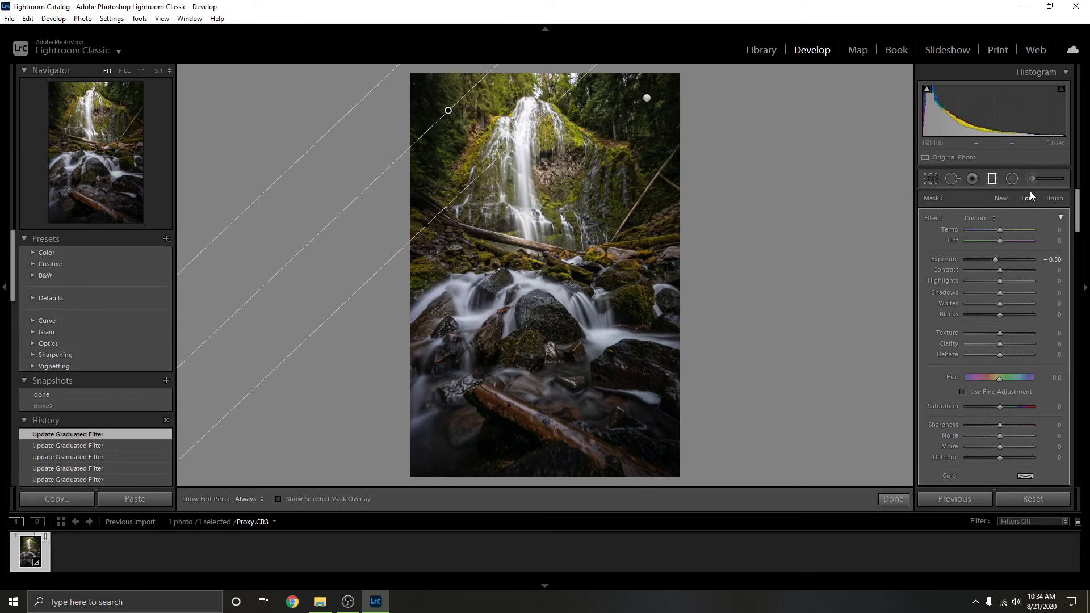
- Add another diagonal graduated filter with Exposure -0.50 across the dark rocks in the photo's lower-right corner
drag(698, 454, 641, 365)
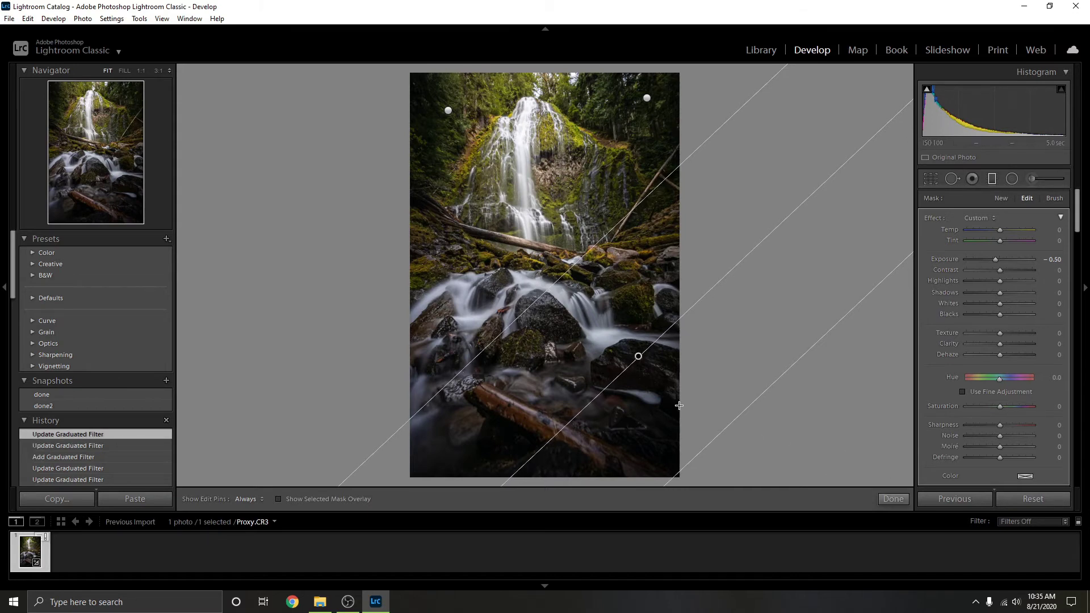
drag(538, 296, 535, 300)
click(637, 301)
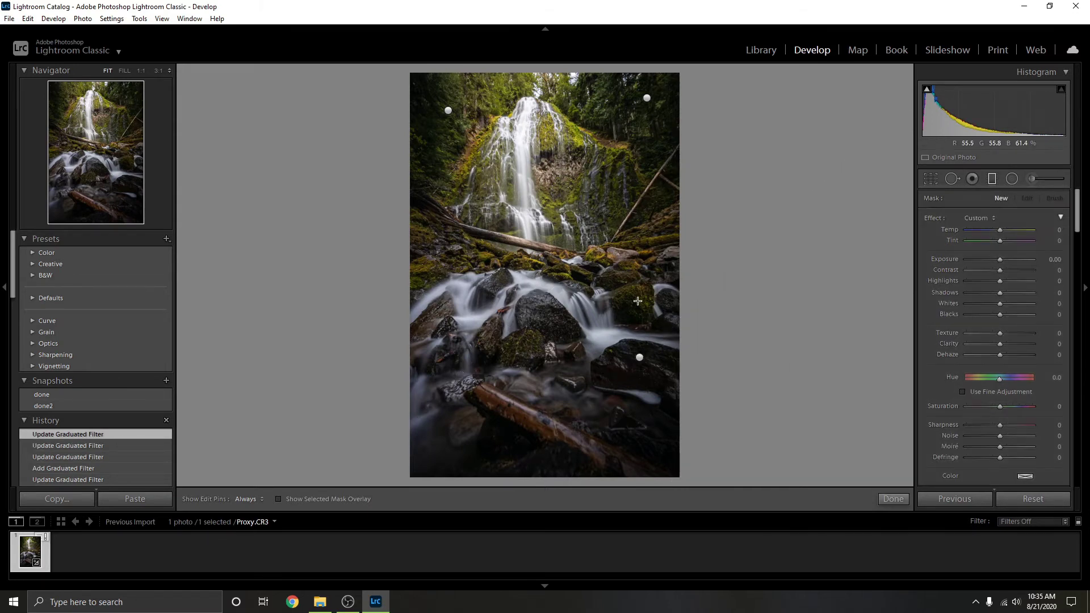
- Place a wide radial filter over the cascade and rocks left of the stream's center, with Exposure 0.40 and Clarity 11
click(1012, 180)
drag(468, 316, 537, 349)
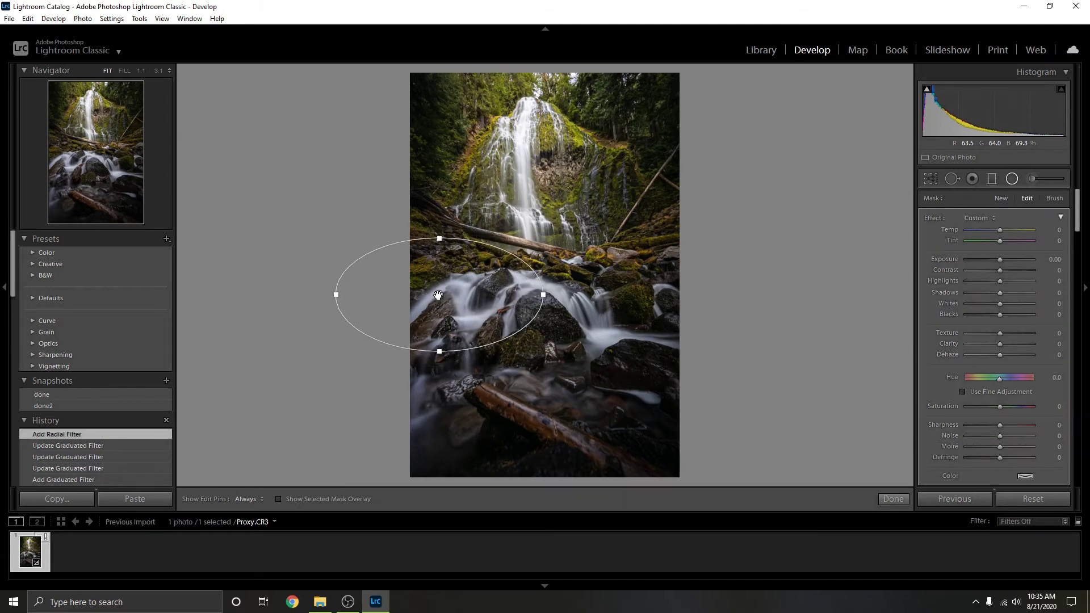
drag(441, 292, 478, 313)
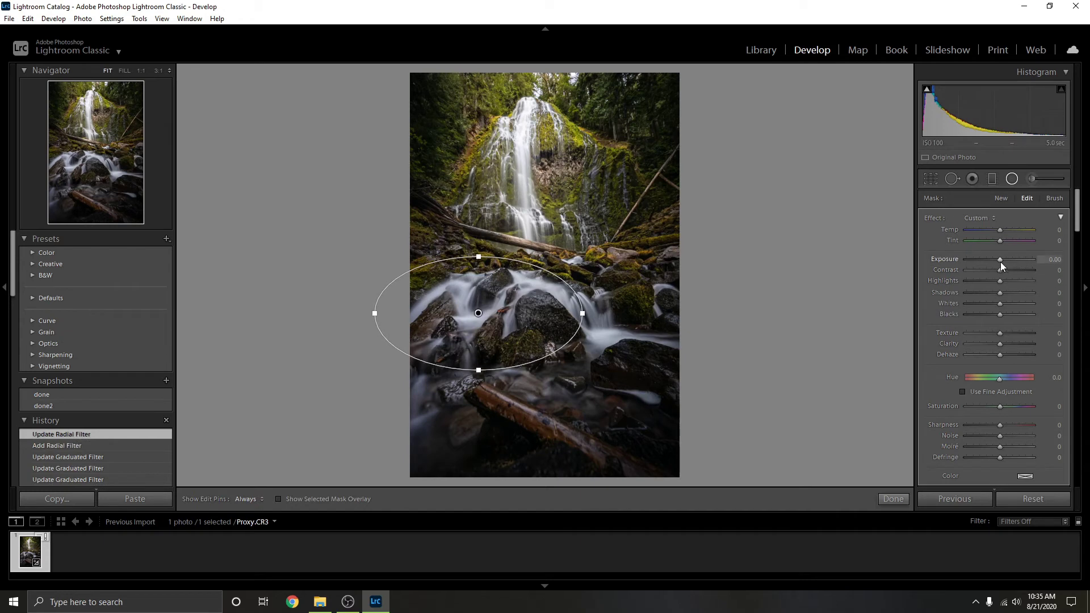
click(1059, 260)
text(0.4)
key(Return)
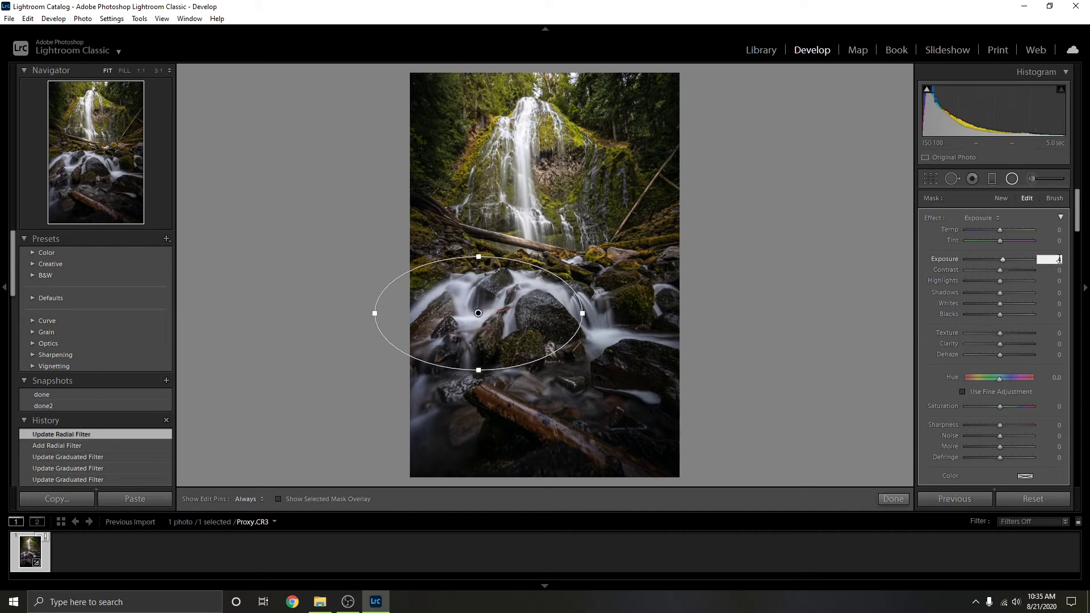
drag(1002, 344, 1003, 345)
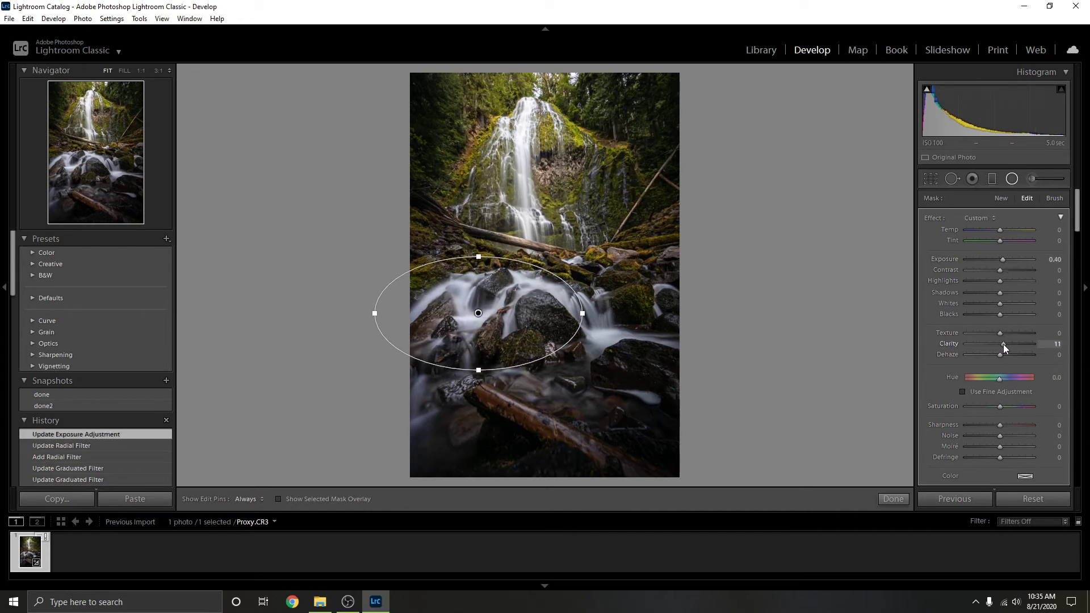
- Duplicate the cascade's radial filter, and flatten the copy over the logs and mossy rocks at the base of the waterfall
drag(486, 312, 529, 264)
right_click(491, 316)
click(527, 319)
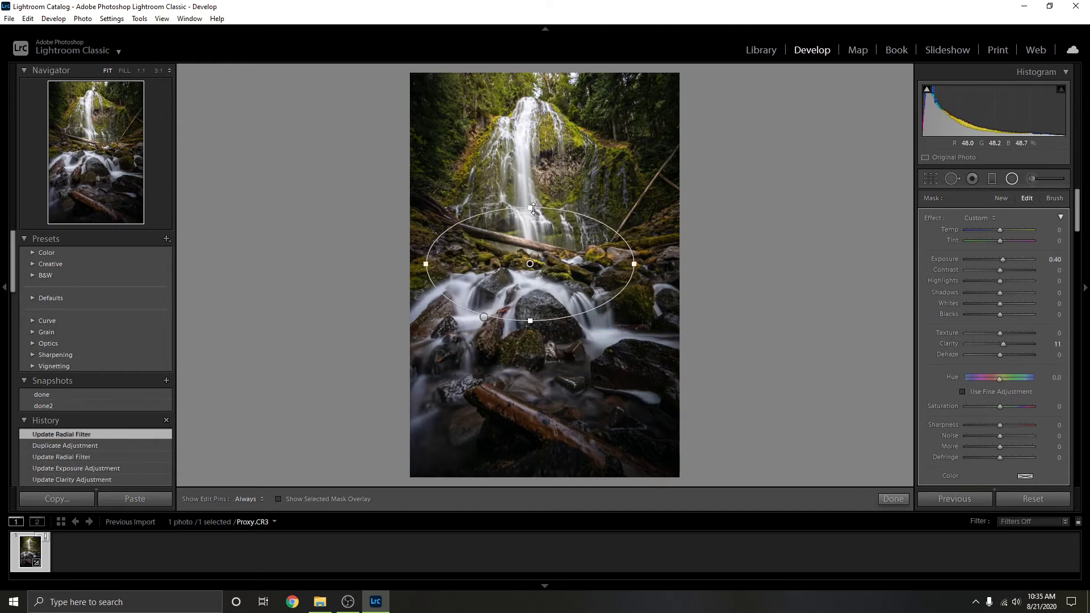
drag(533, 208, 537, 234)
drag(638, 250, 631, 256)
drag(534, 270, 540, 263)
- Duplicate the flattened radial filter onto the mossy cliff right of the upper waterfall, shrinking and rotating it along the slope
right_click(540, 263)
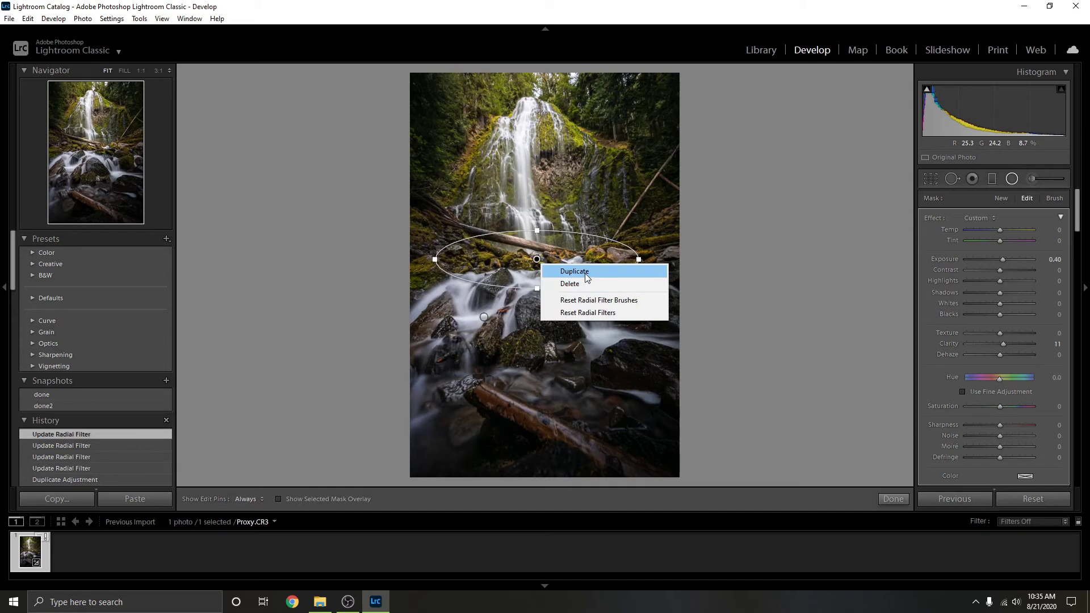
click(585, 271)
drag(537, 260, 583, 140)
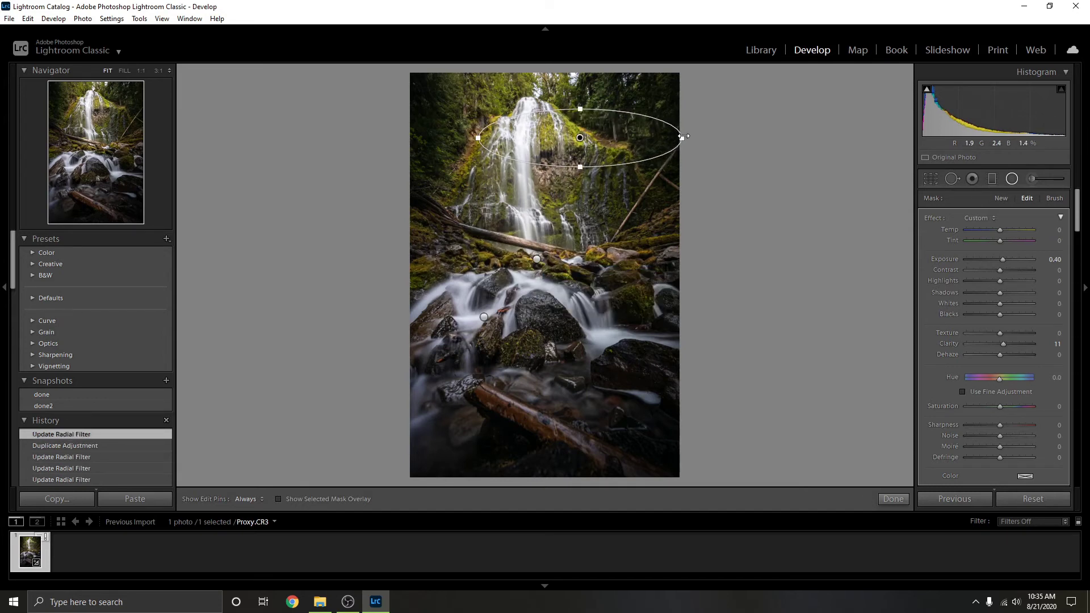
drag(681, 139, 652, 139)
drag(581, 110, 581, 121)
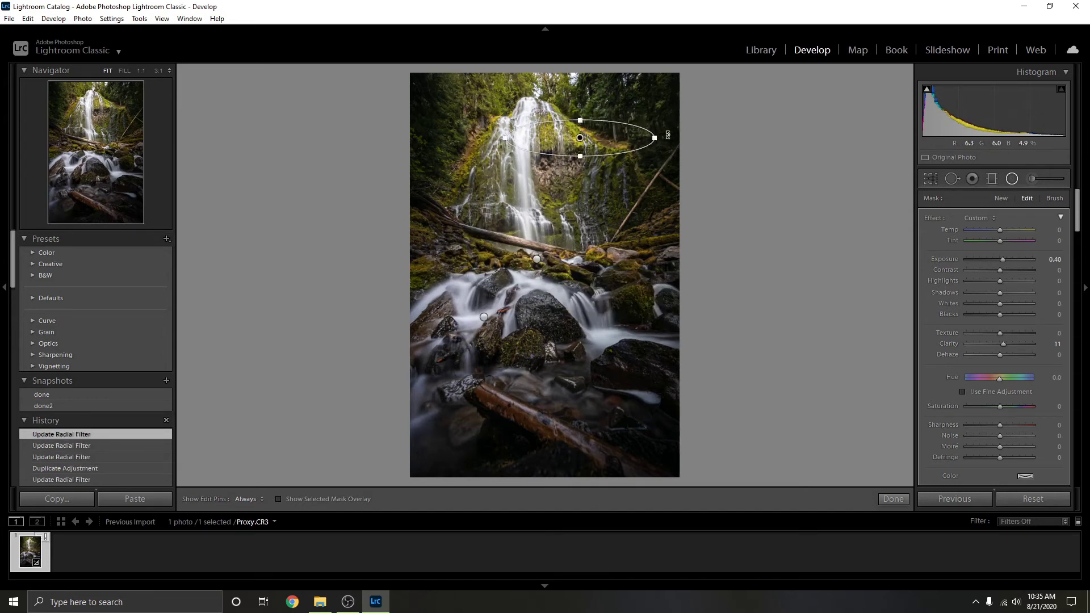
drag(659, 139, 640, 182)
- Duplicate the cliff's radial filter onto the mossy slope left of the upper waterfall, rotating the copy along the slope
right_click(580, 139)
click(625, 152)
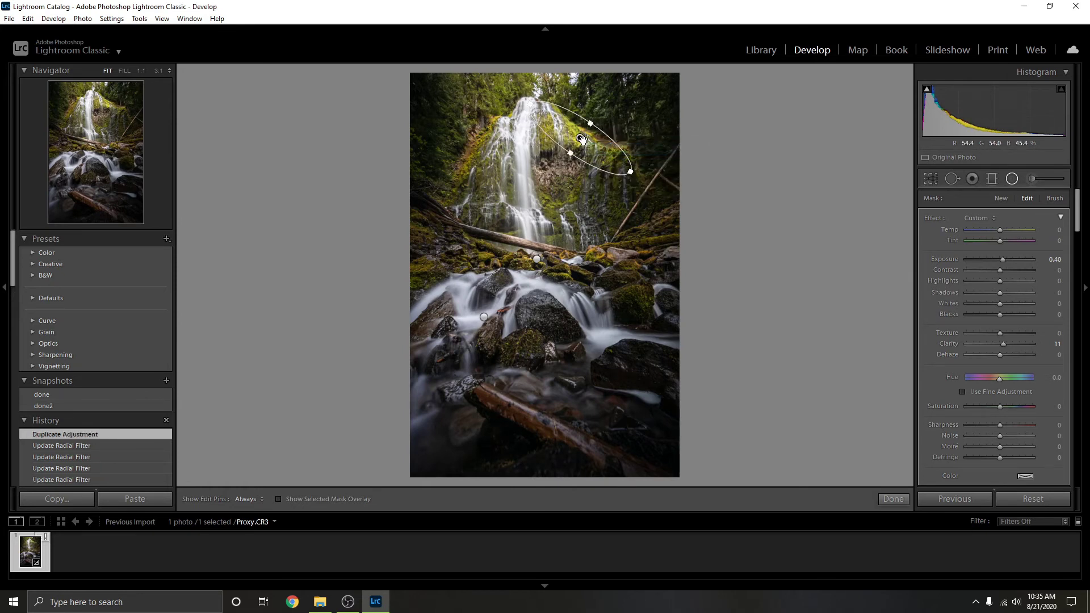
drag(579, 137, 477, 158)
drag(562, 92, 506, 125)
- Duplicate the left slope's radial filter onto the rocks at the lower right of the upper waterfall, reshaping it into a small upright ellipse
drag(494, 167, 566, 208)
right_click(479, 158)
click(511, 169)
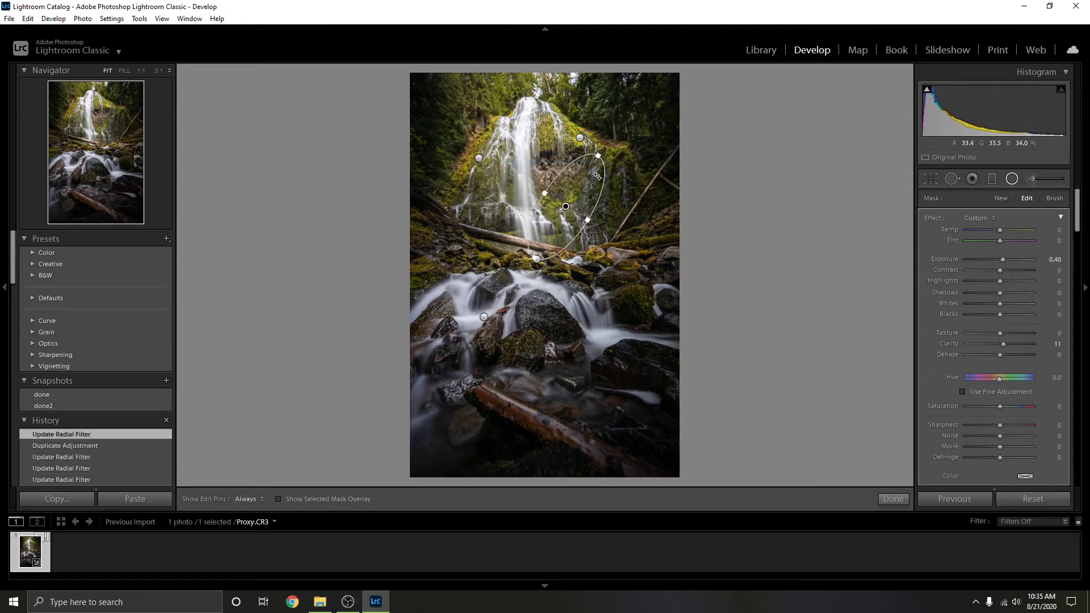
drag(603, 155, 558, 210)
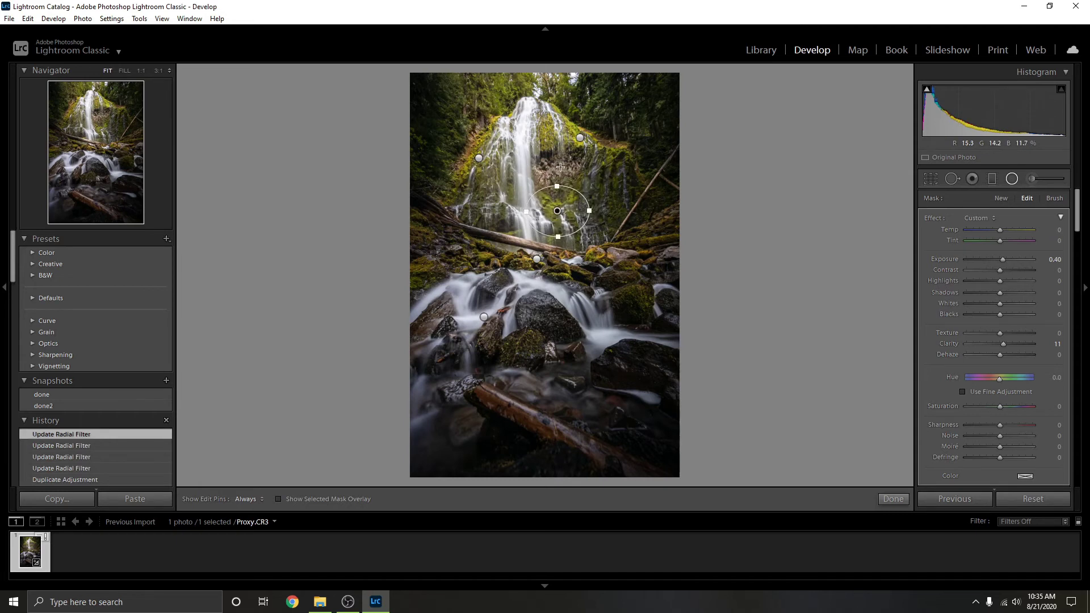
- Duplicate the small radial filter onto the mossy rocks at the right end of the fallen logs, enlarge the copy, and finish radial editing
right_click(558, 210)
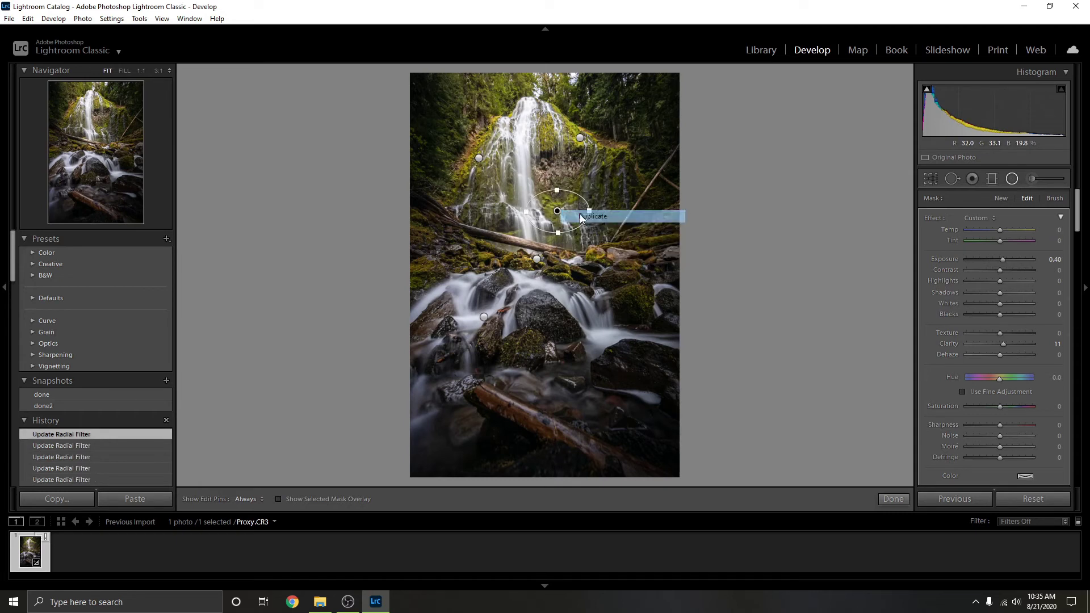
click(573, 215)
drag(570, 224, 596, 265)
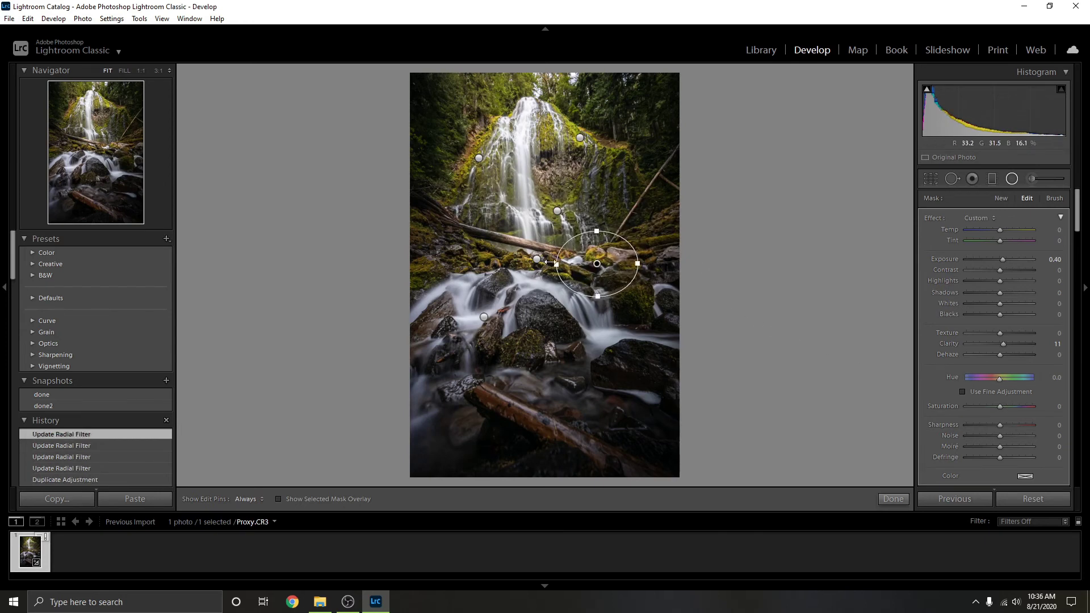
click(894, 499)
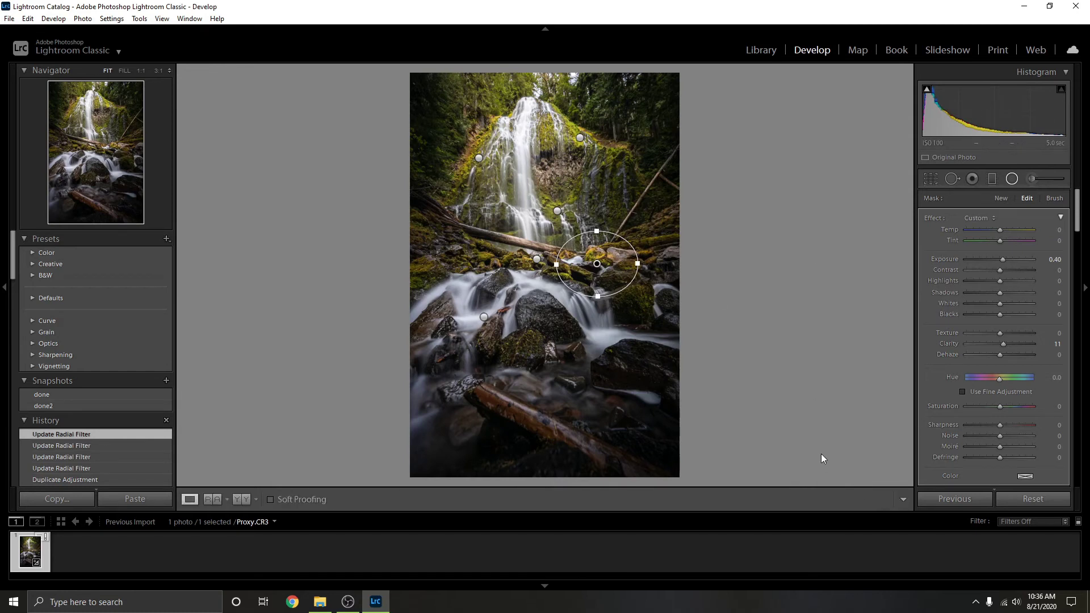
- Add a radial filter with Exposure -0.51 on the photo's left bank, and duplicate it onto the bare rock face right of the upper waterfall
click(1013, 179)
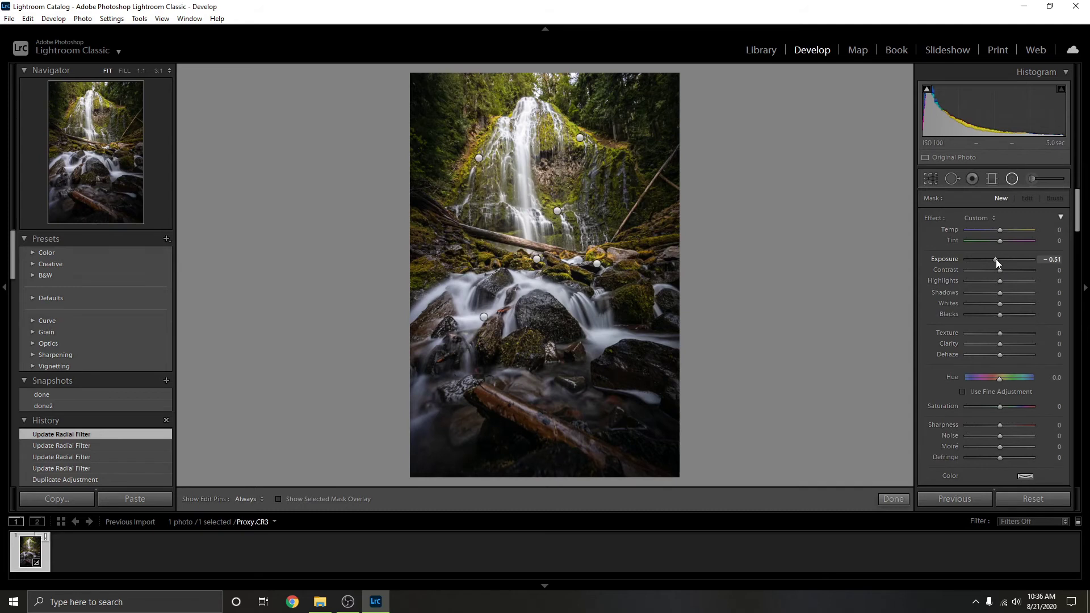
drag(416, 245, 609, 189)
right_click(416, 250)
click(430, 256)
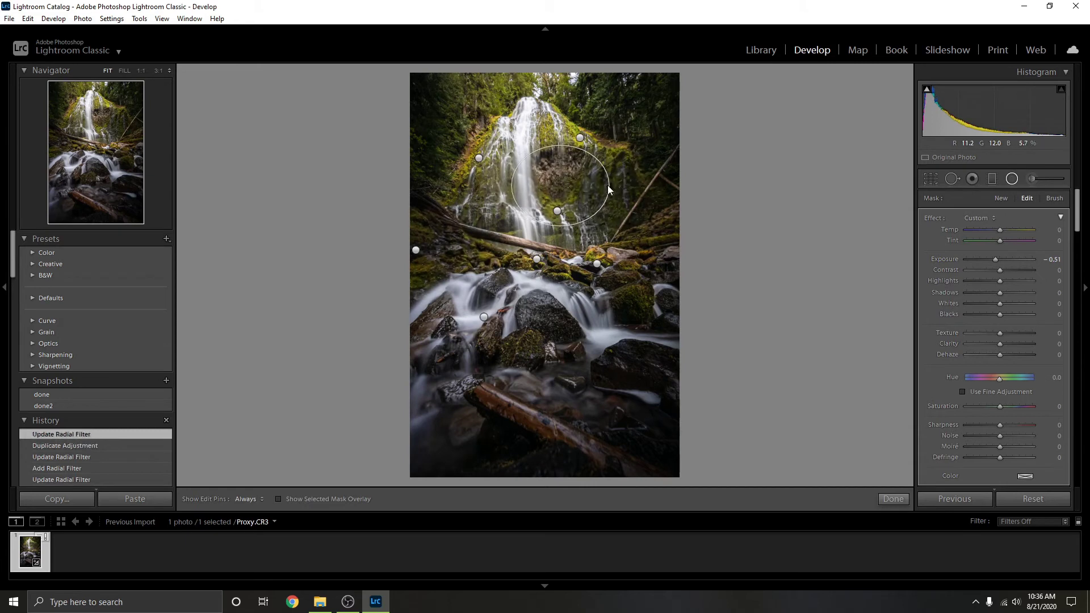
drag(560, 146, 721, 239)
- Duplicate the rock face's darkening filter onto the bank at the photo's right edge, heightening and nudging the copy upward
right_click(556, 181)
click(568, 188)
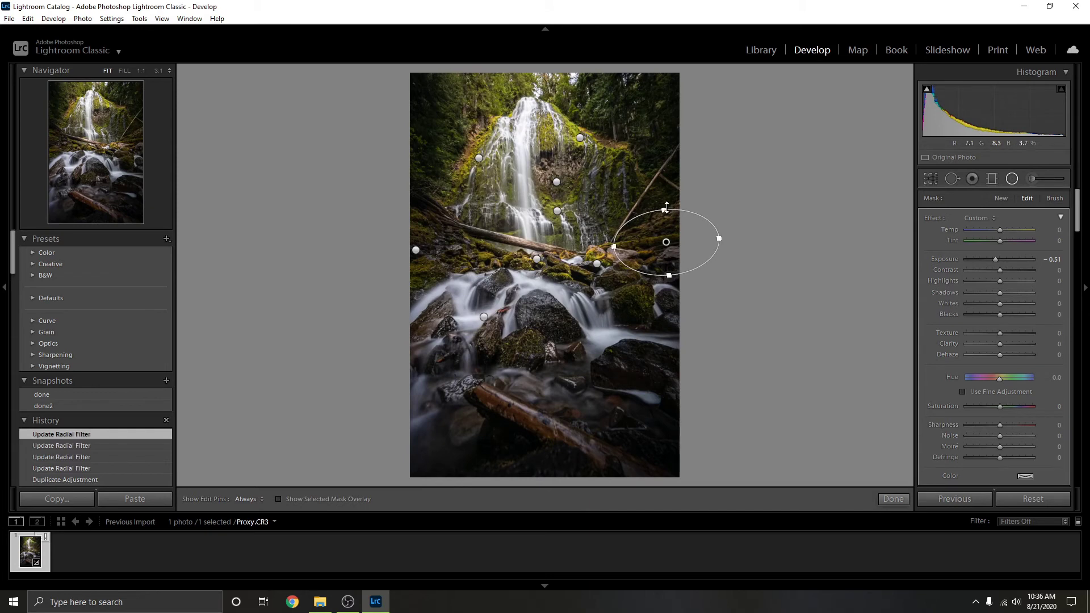
drag(665, 208, 663, 203)
drag(666, 242, 662, 230)
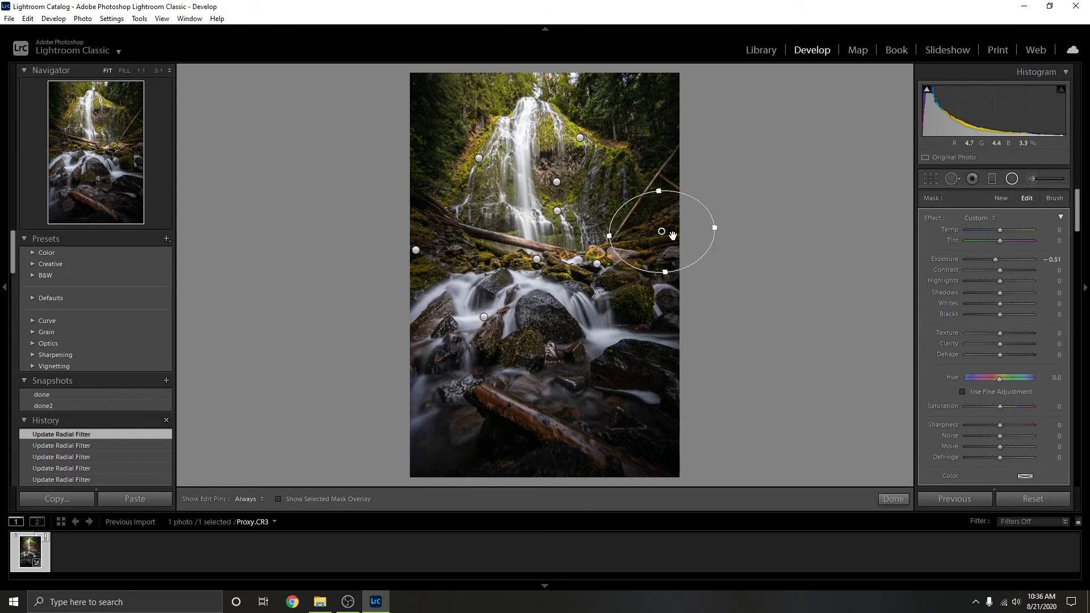
click(904, 497)
- Compare the photo with its unedited version, and switch the radial filters off and on to examine their effect
key(backslash)
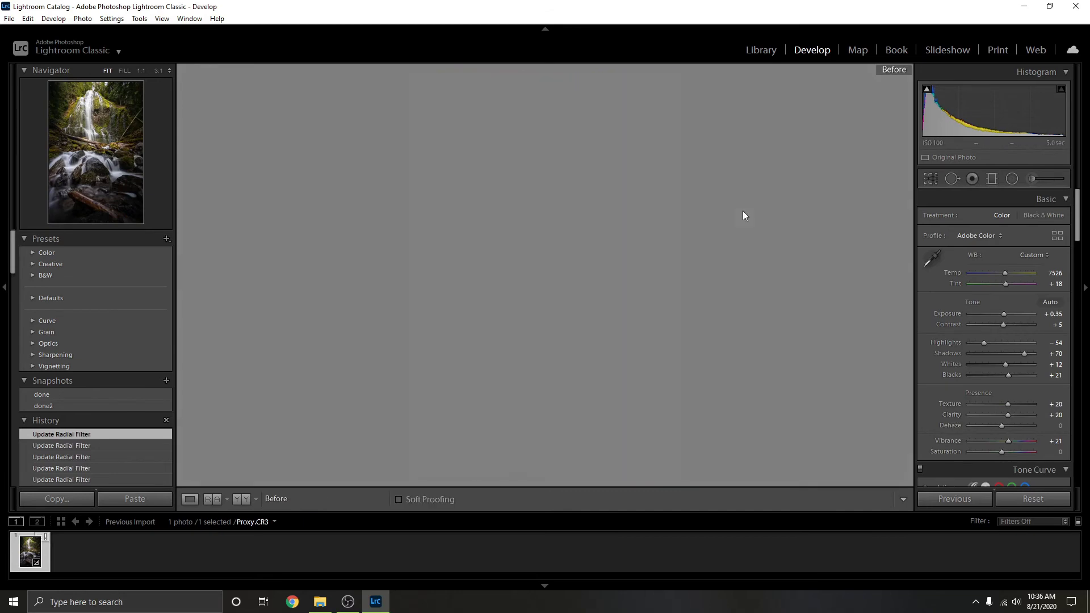
key(backslash)
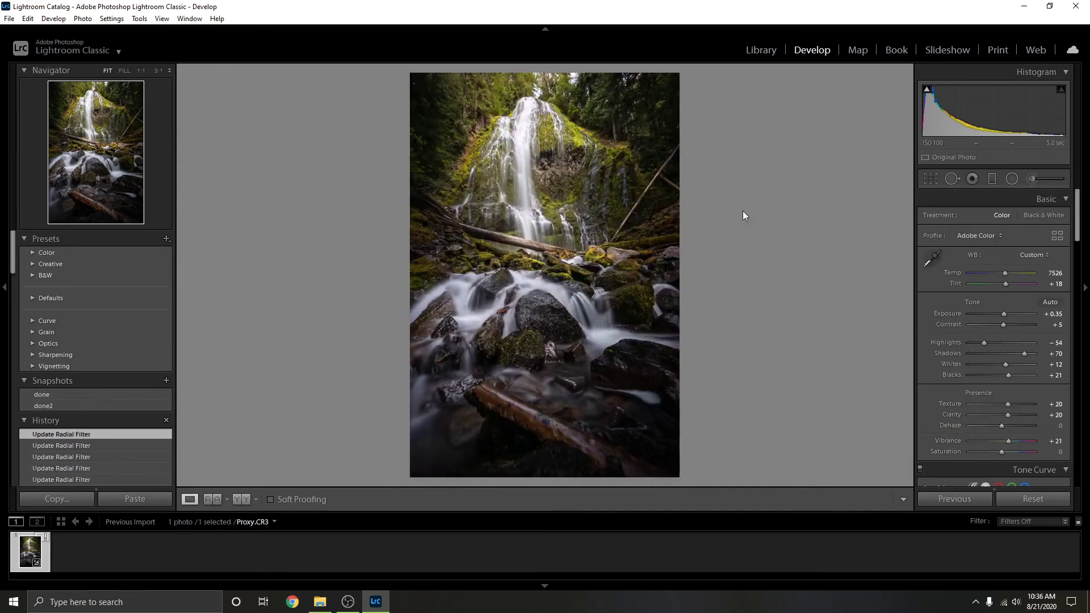
click(1013, 178)
click(924, 303)
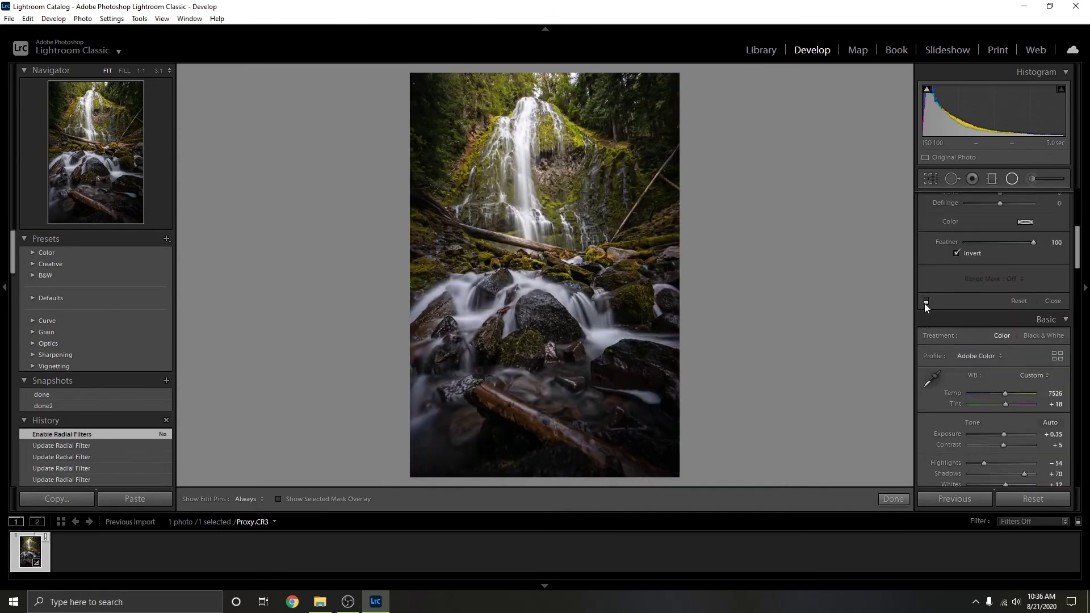
click(924, 303)
click(924, 303)
click(924, 303)
click(1044, 320)
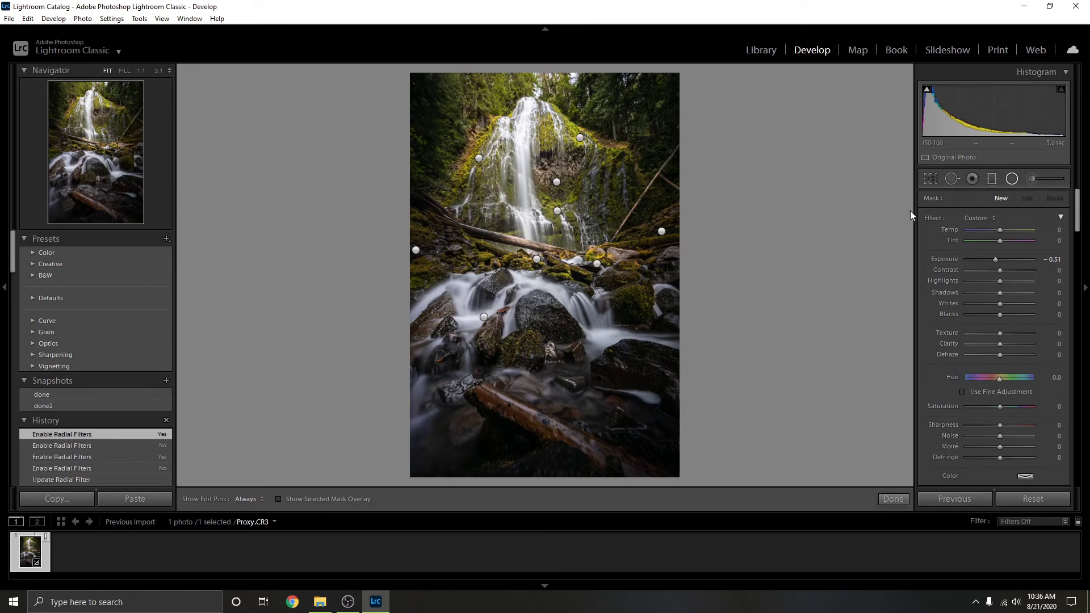
- Paint an auto-masked adjustment brush over the flowing water of the lower cascade, using Size 8.0, Feather 100 and Flow 63
click(1030, 179)
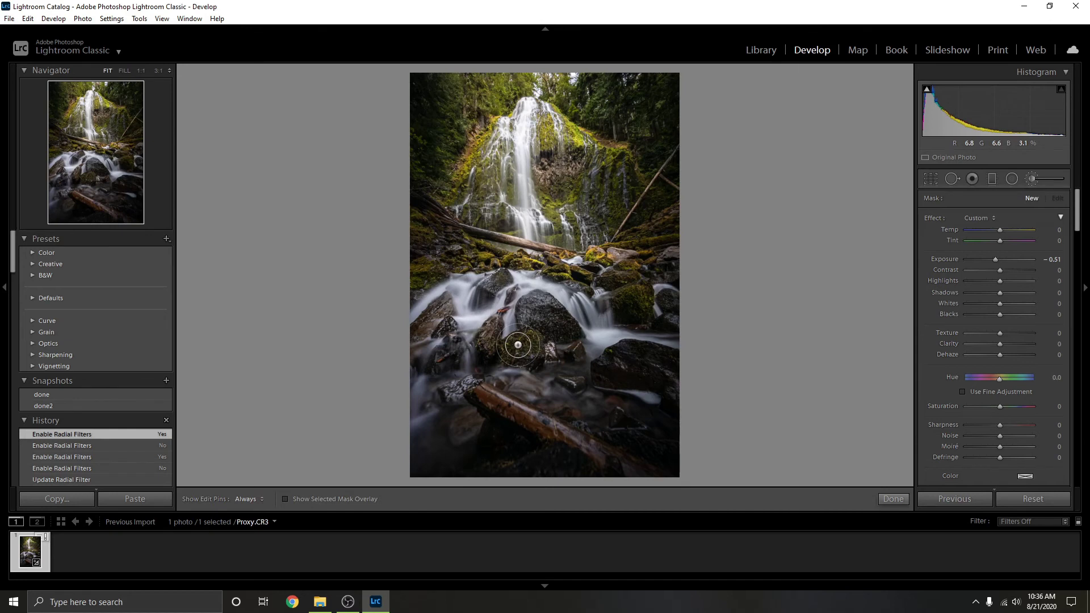
click(467, 324)
scroll(1019, 385, down, 3)
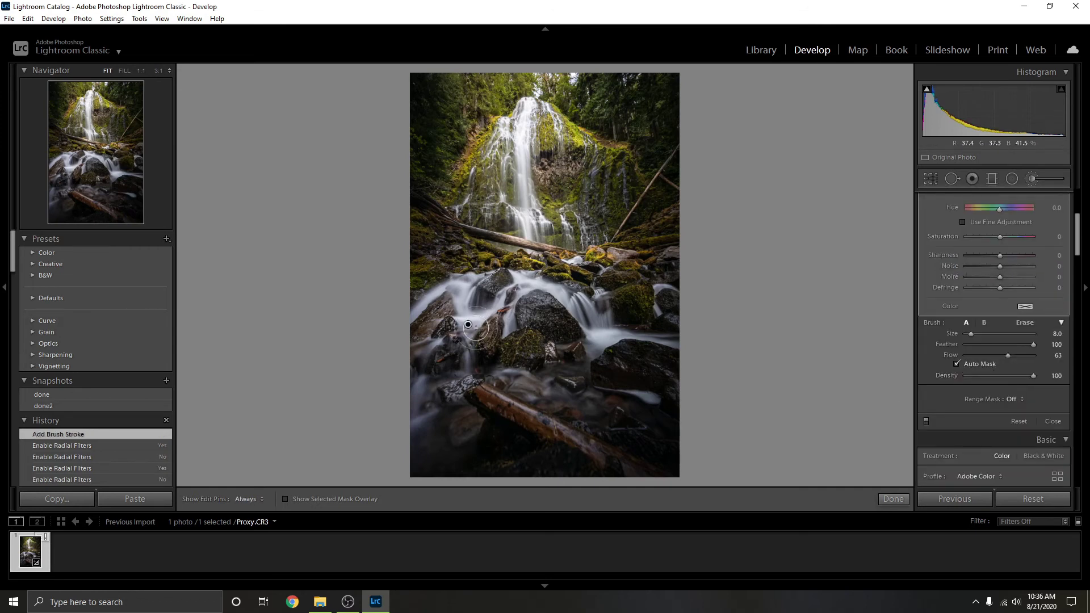
key(h)
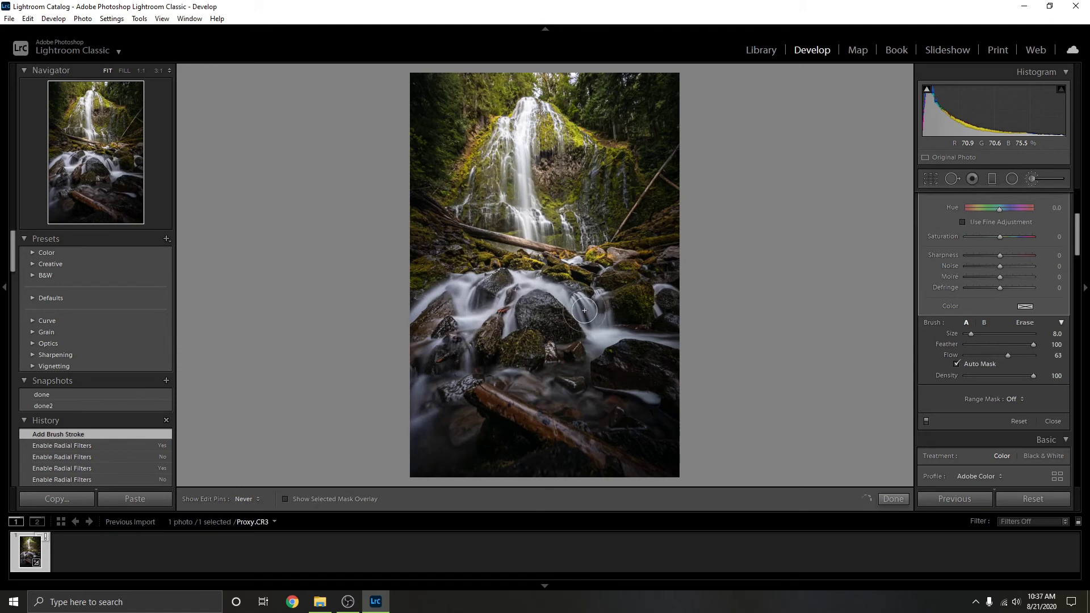
click(460, 340)
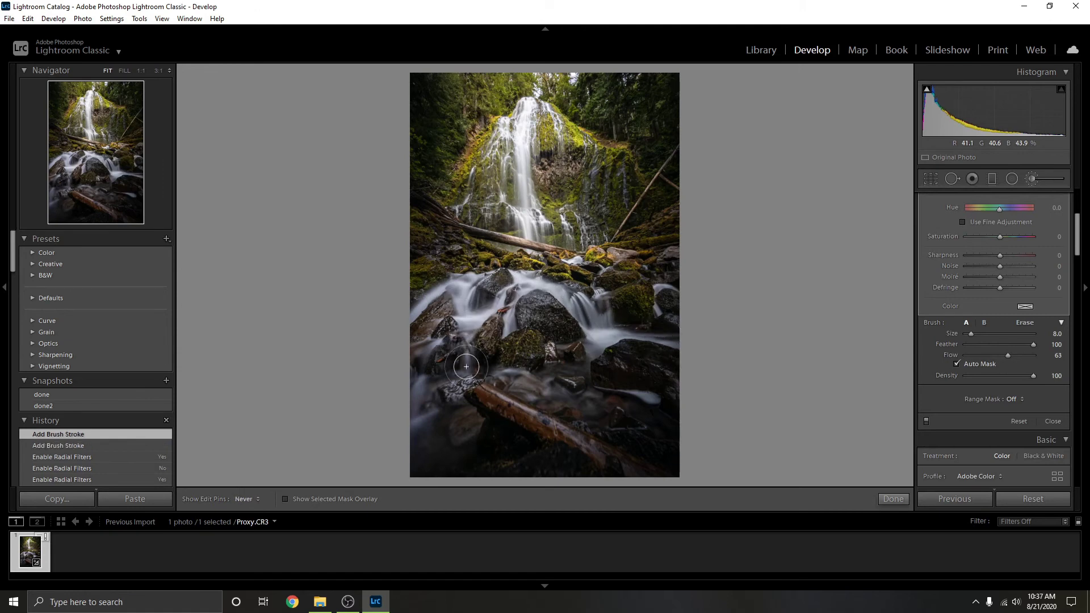
click(445, 343)
click(406, 369)
click(454, 361)
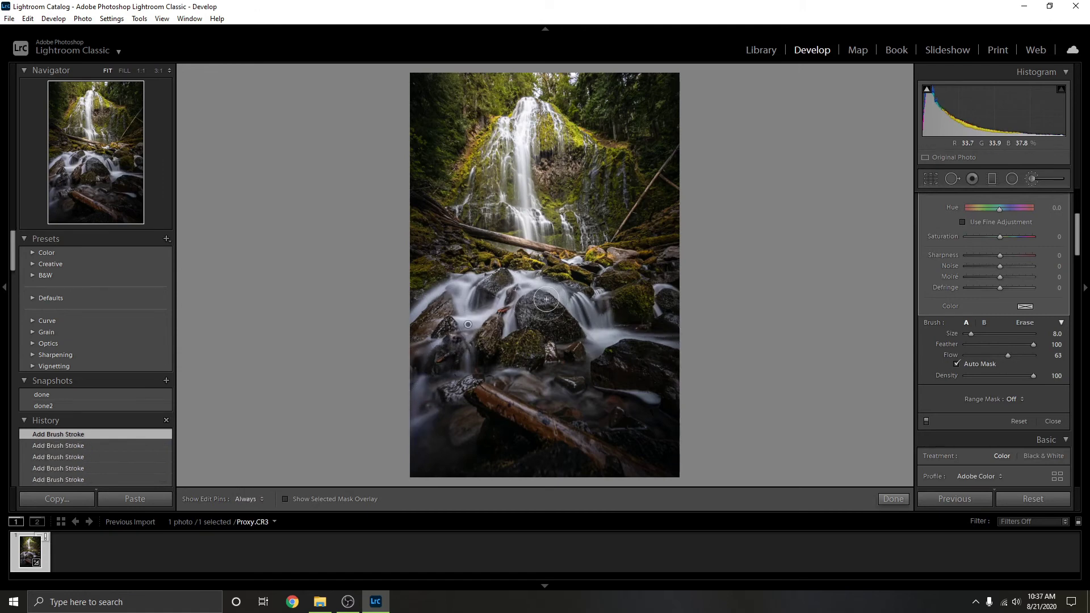
- Display the mask overlay, extend the brush mask up the main stream of the upper waterfall, and set the brush Flow to 32
key(o)
key(h)
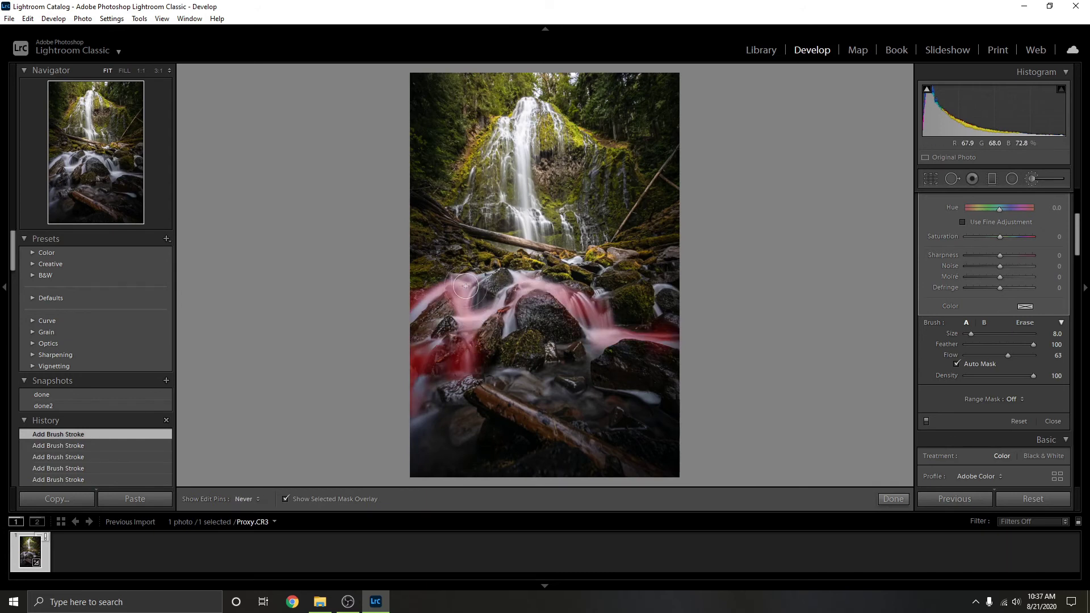
key(h)
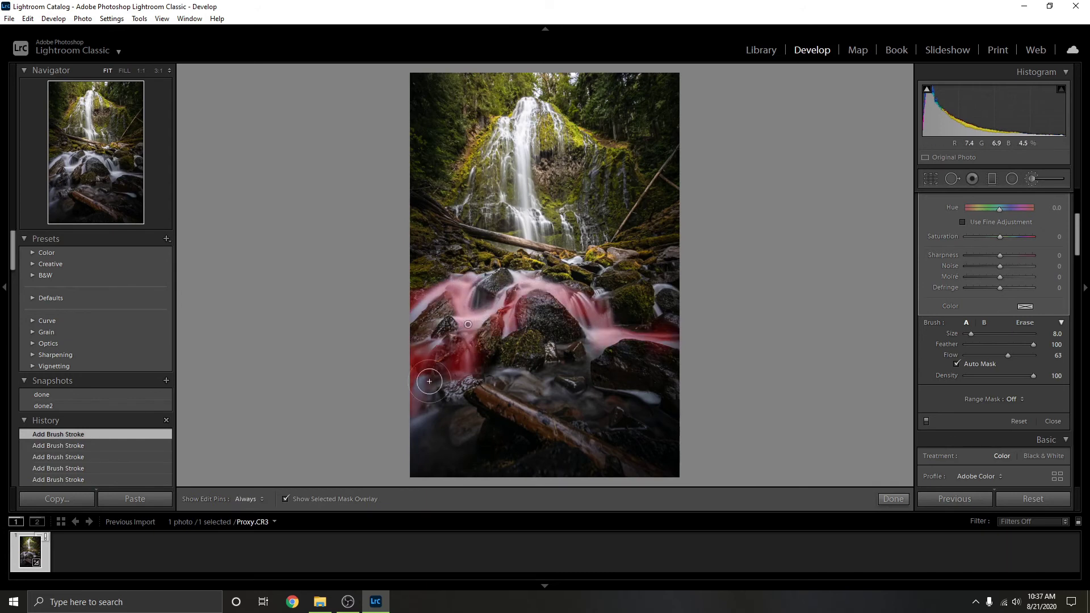
key(h)
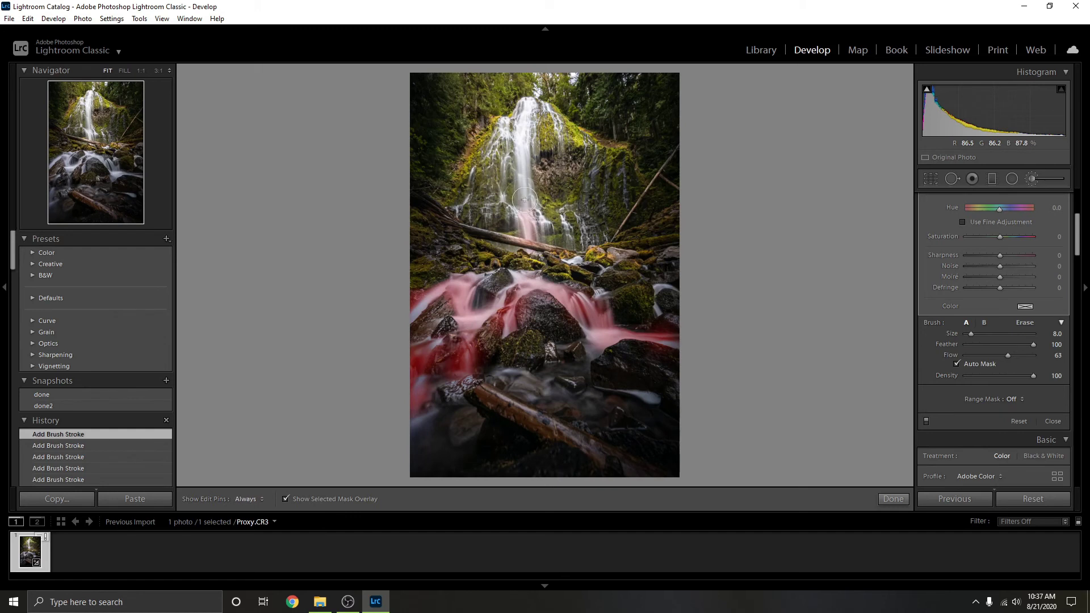
drag(524, 200, 522, 159)
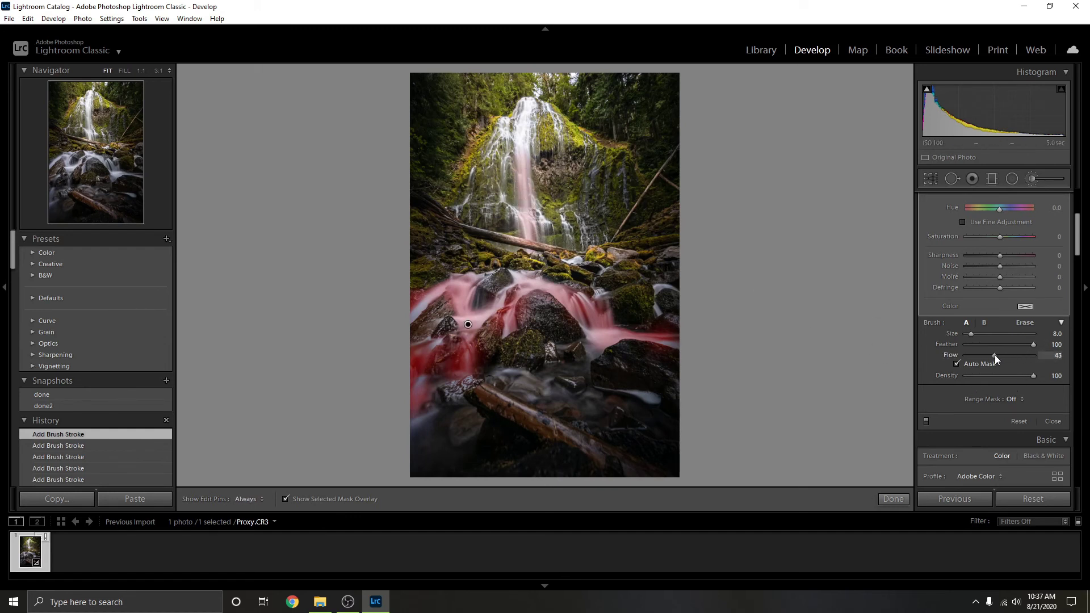
drag(994, 355, 987, 355)
key(h)
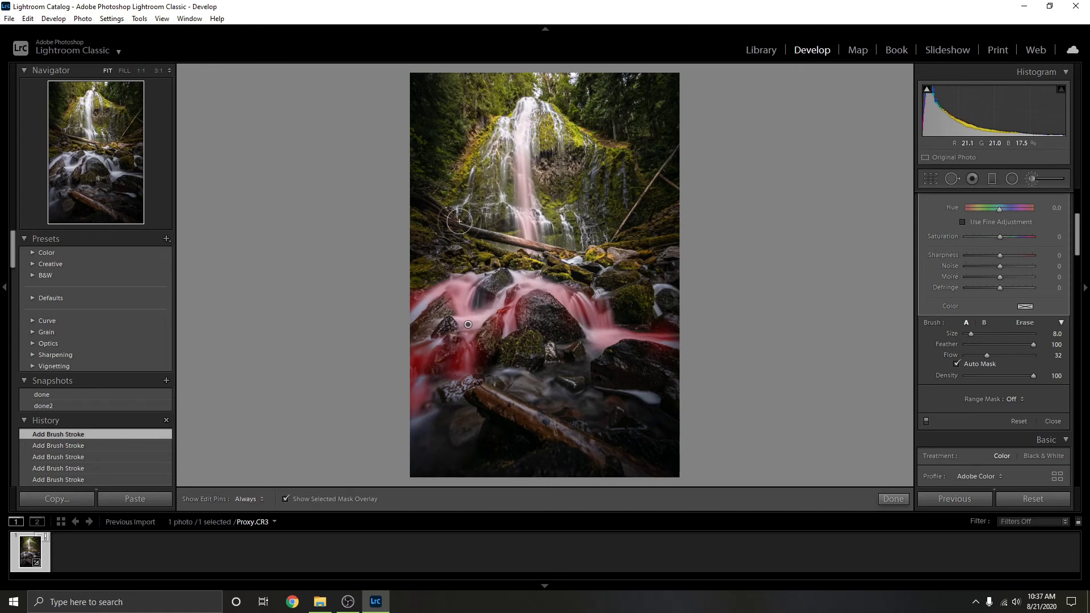
- Hide the mask overlay, set the water brush's Exposure to 0.38, and raise its Clarity slightly
scroll(1023, 255, up, 3)
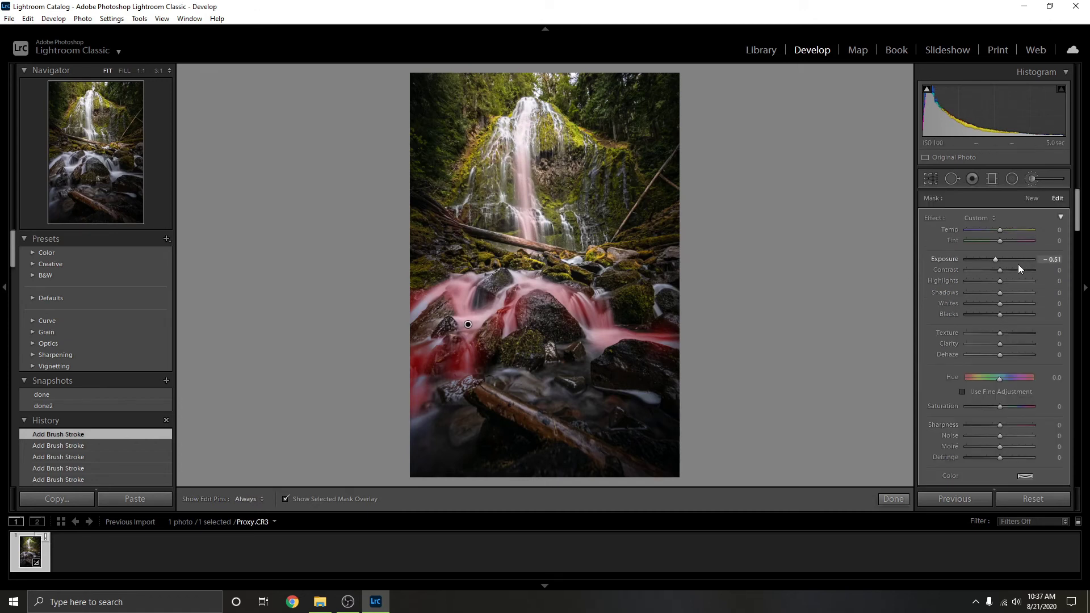
key(o)
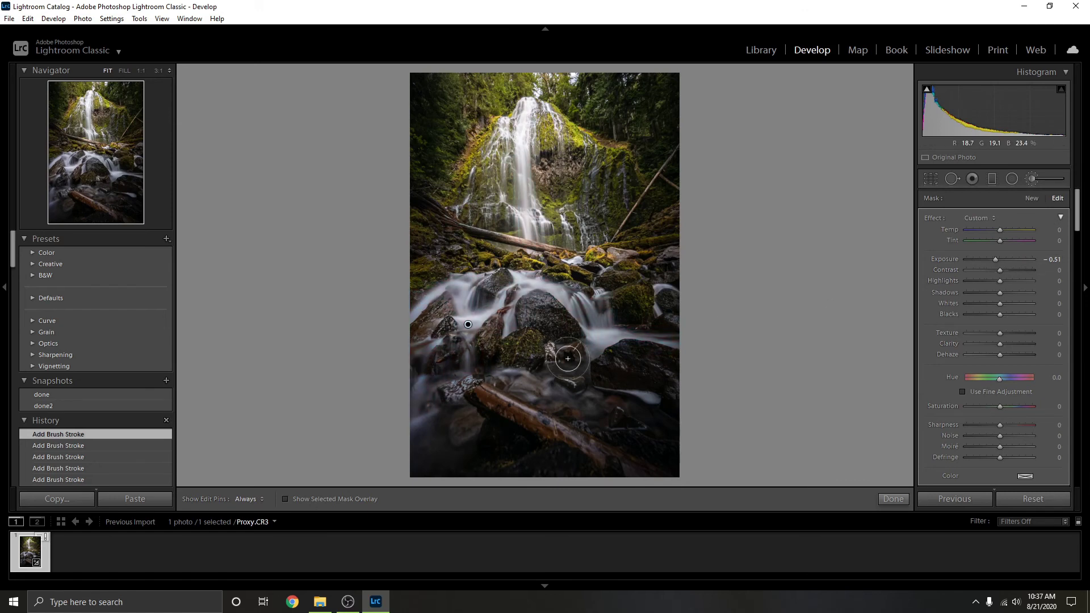
drag(996, 260, 1004, 263)
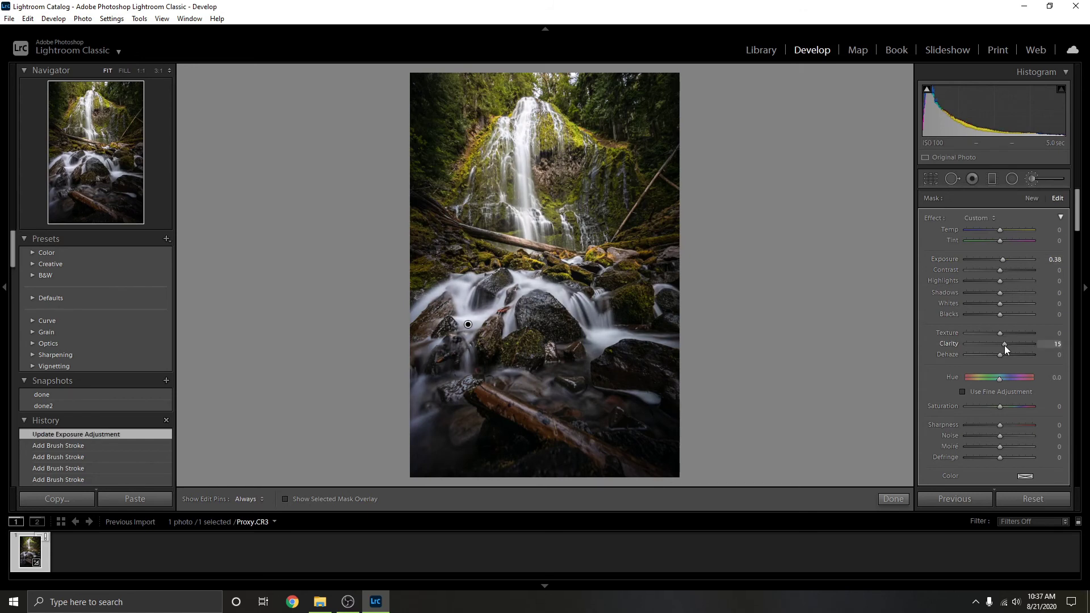
drag(1004, 345, 1003, 344)
- Switch the brush adjustments off and on to examine their effect on the water, leaving them enabled, and finish brush editing
scroll(1024, 401, down, 3)
click(928, 419)
click(928, 420)
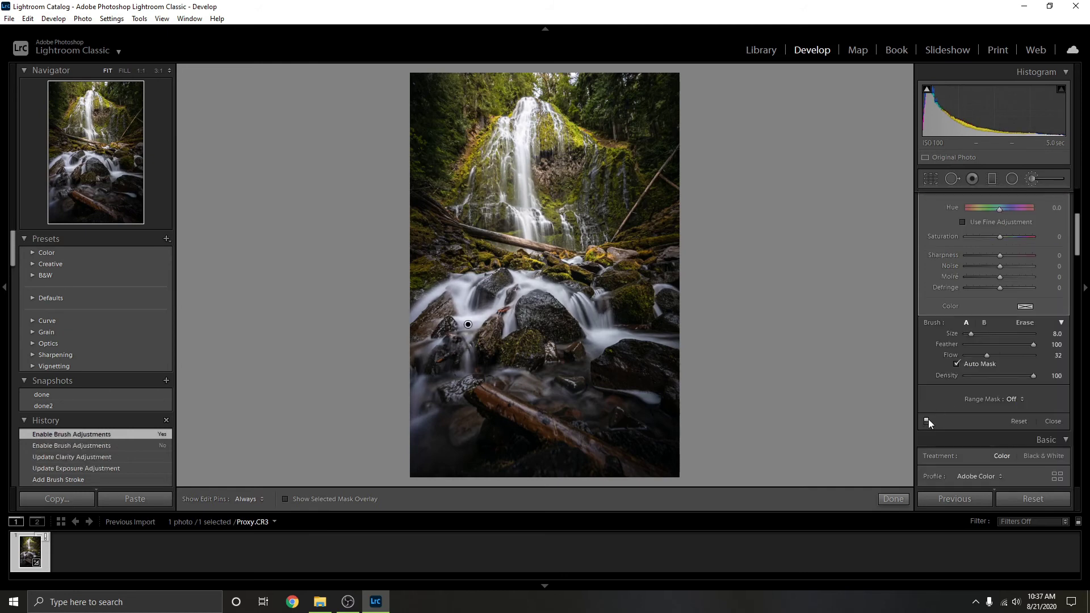
click(929, 420)
click(928, 420)
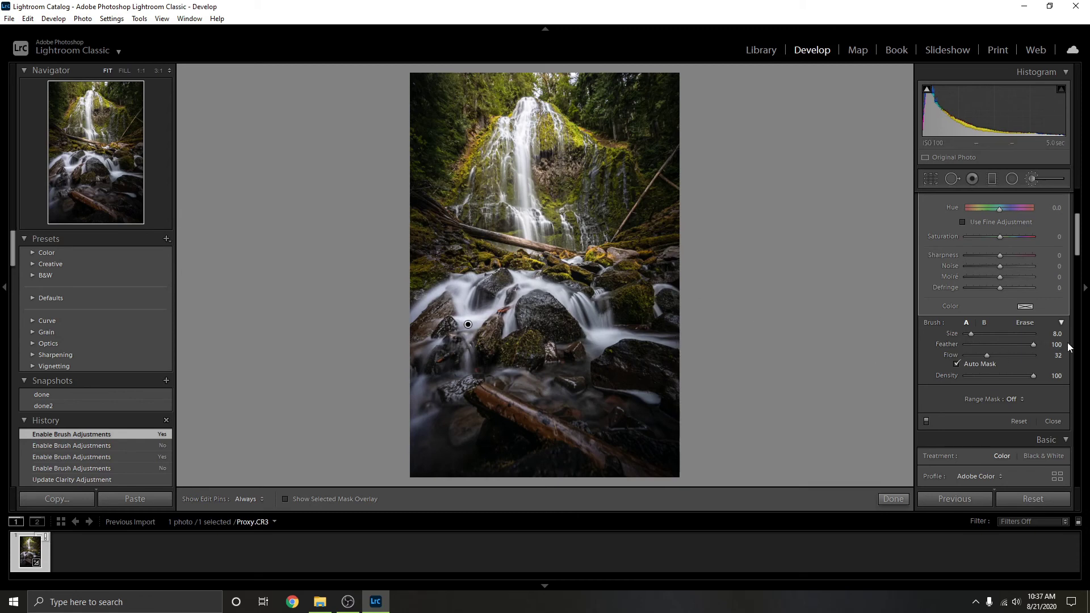
scroll(970, 458, up, 3)
click(894, 499)
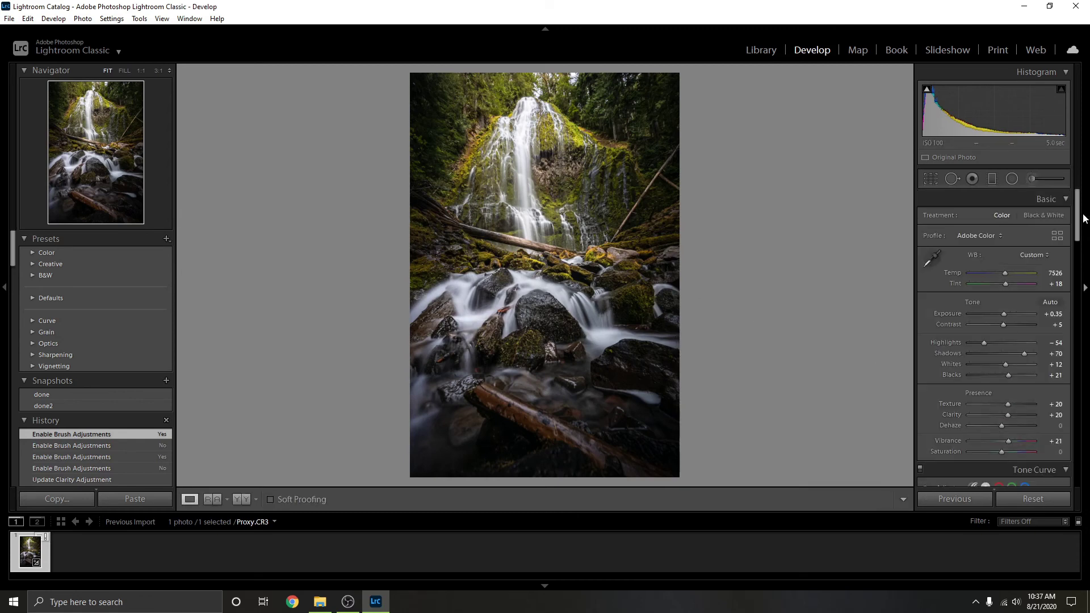
- Reset Exposure for a new radial filter, and place a small one over the gap in the trees above the waterfall's crest
click(1013, 180)
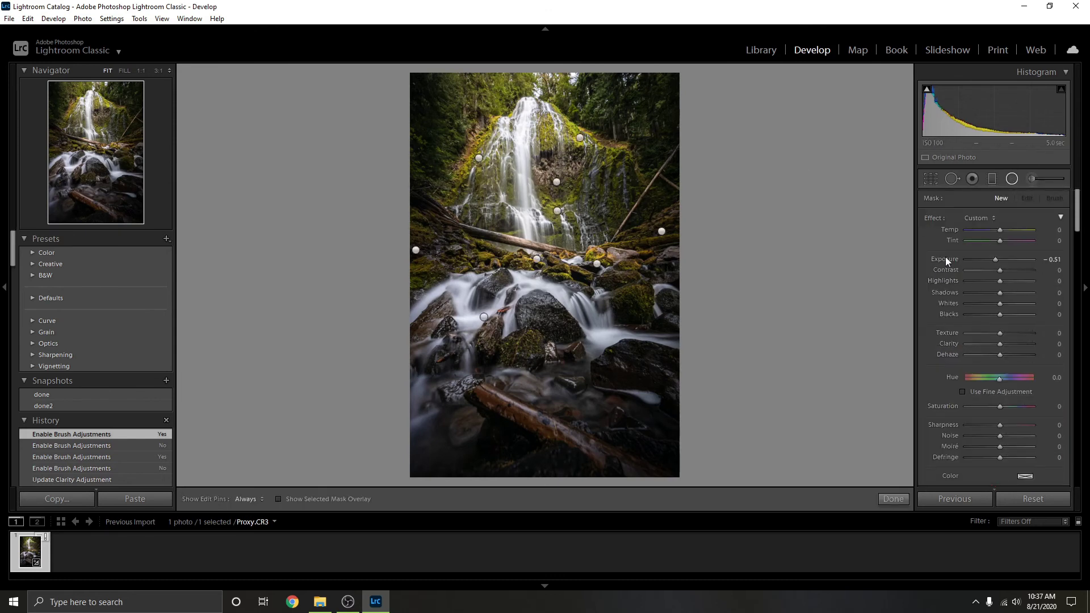
double_click(945, 259)
mouse_move(522, 79)
mouse_down()
mouse_move(534, 85)
mouse_move(531, 61)
mouse_up()
drag(528, 82, 558, 91)
drag(541, 119, 536, 111)
- Give the crest's radial filter a soft warm glow with Temp 4, Exposure 0.79, Texture -25 and Clarity -21
drag(1000, 259, 1004, 258)
drag(999, 344, 992, 344)
drag(1000, 333, 990, 335)
drag(536, 89, 536, 88)
drag(1009, 258, 1001, 229)
- Duplicate the glow filter above the waterfall's crest, enlarge the copy, set its Exposure to 0.92, and finish radial editing
right_click(536, 90)
click(559, 96)
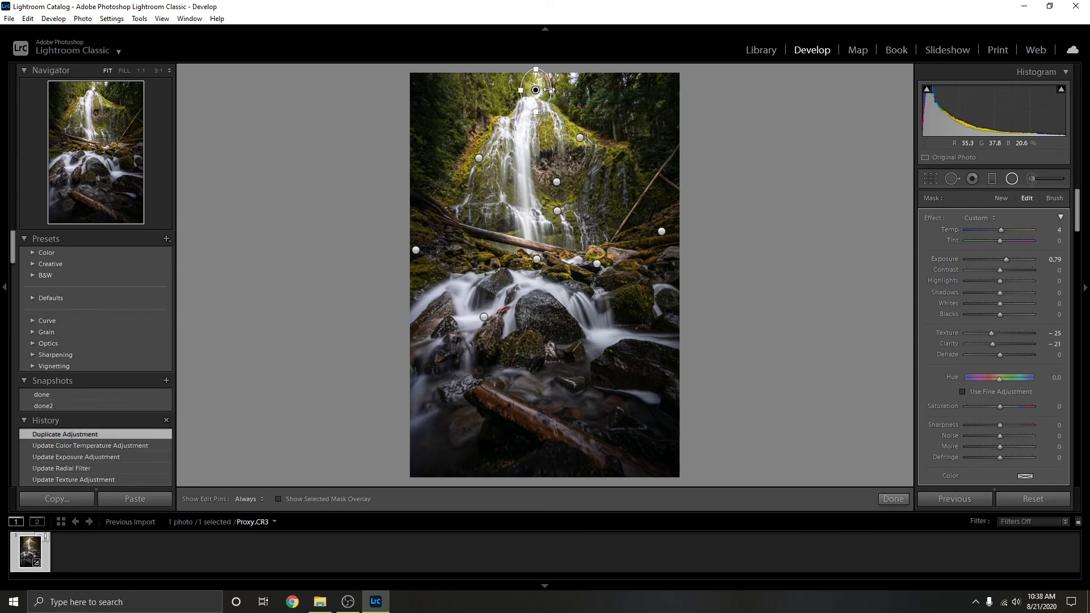
drag(552, 90, 539, 63)
drag(539, 117, 538, 116)
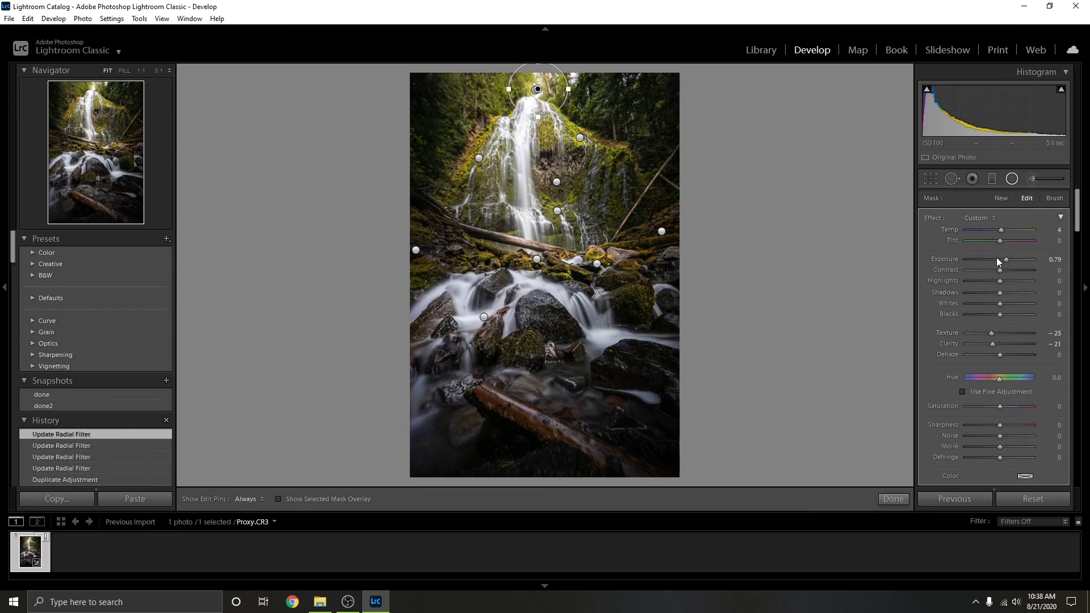
drag(1008, 257, 1006, 274)
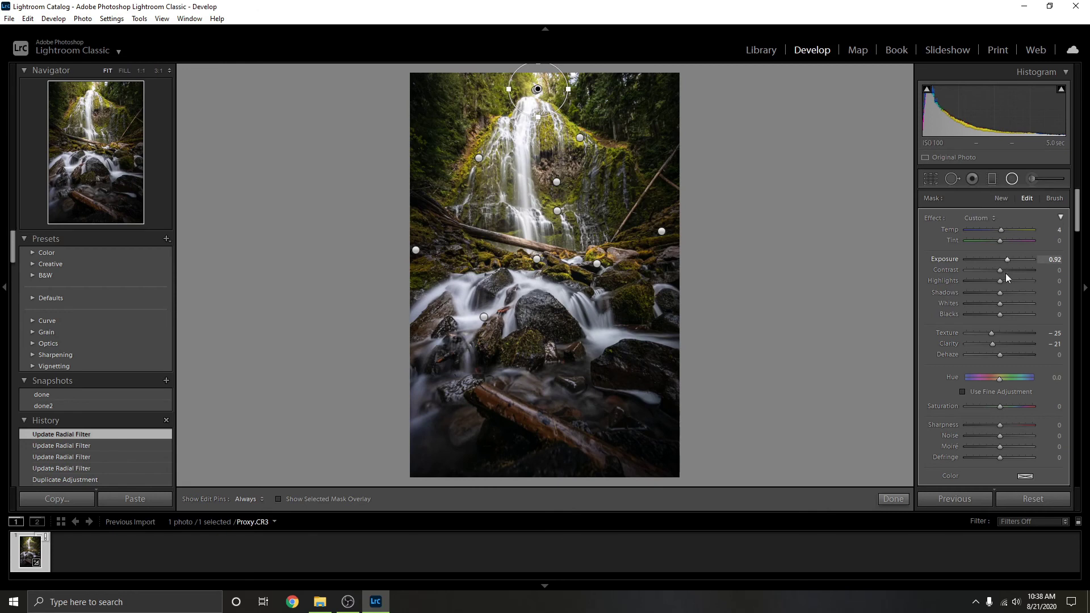
click(897, 501)
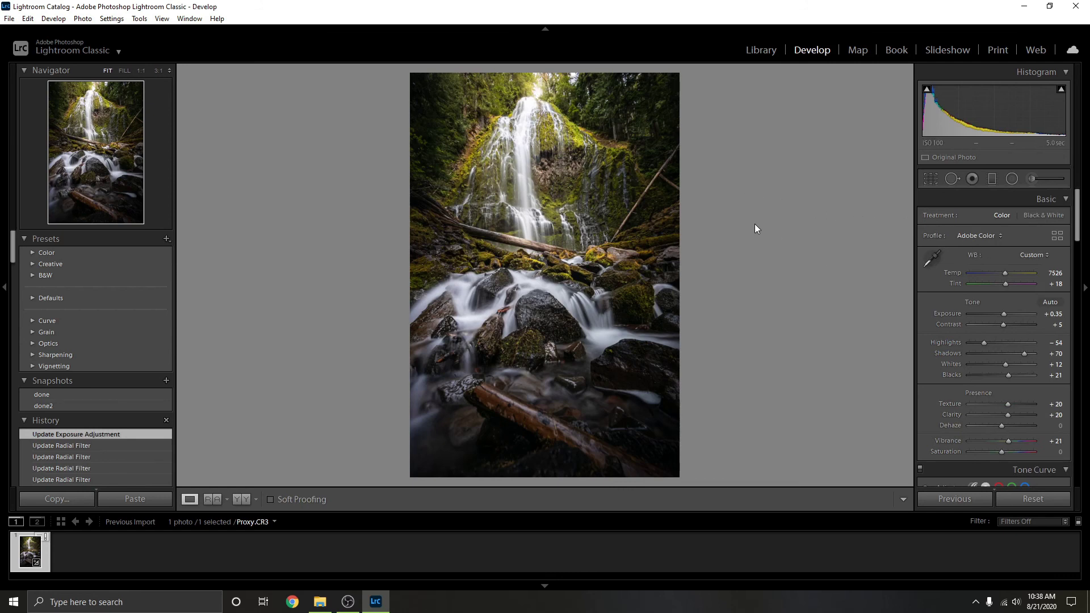
- Start a crop with the 4 x 5 / 8 x 10 aspect ratio and reposition it to include the photo's top edge above the waterfall
click(935, 182)
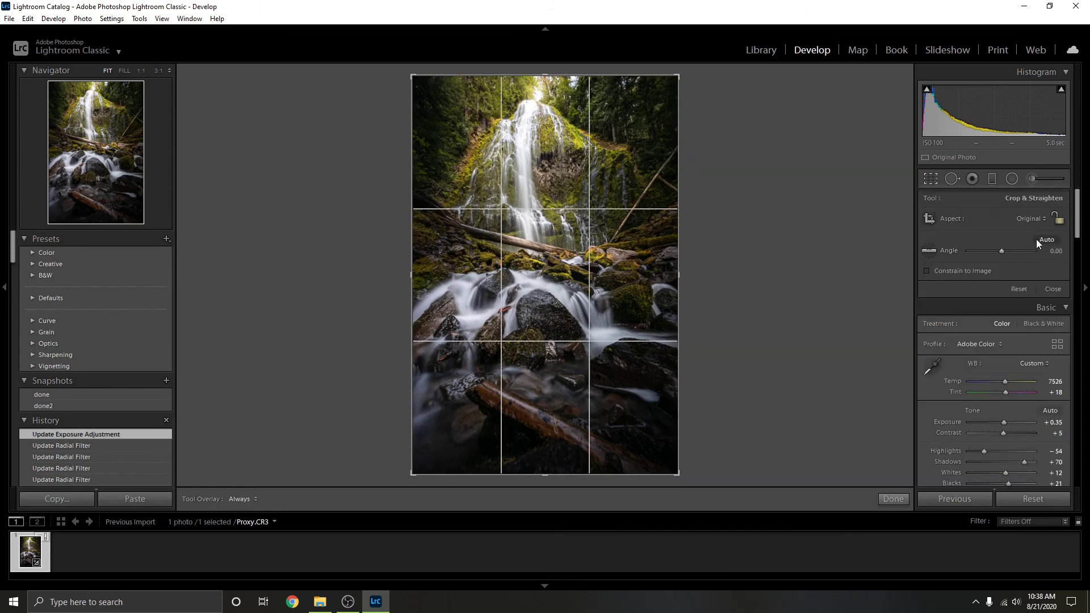
click(1032, 220)
click(999, 286)
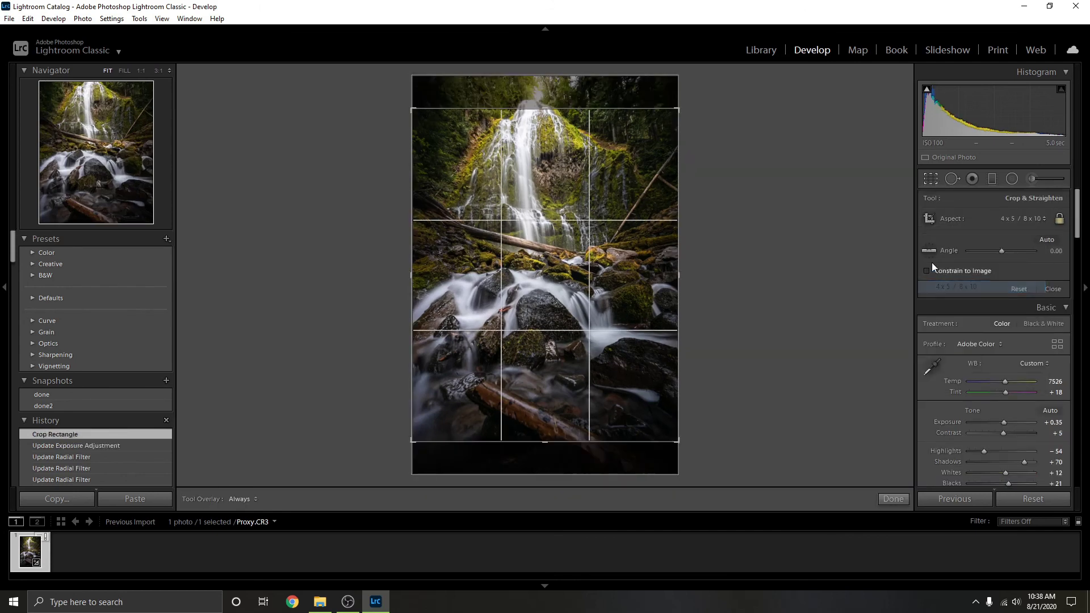
drag(632, 188, 629, 215)
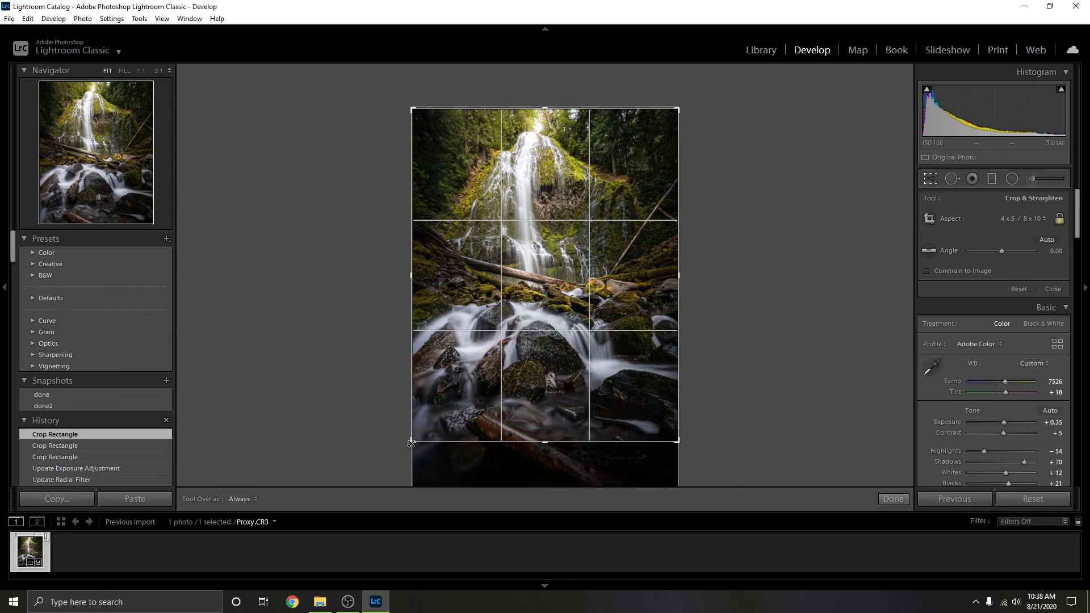
- Tighten the crop to exclude the dark foreground log, recentre the waterfall horizontally within the frame, and apply the crop
drag(411, 443, 422, 429)
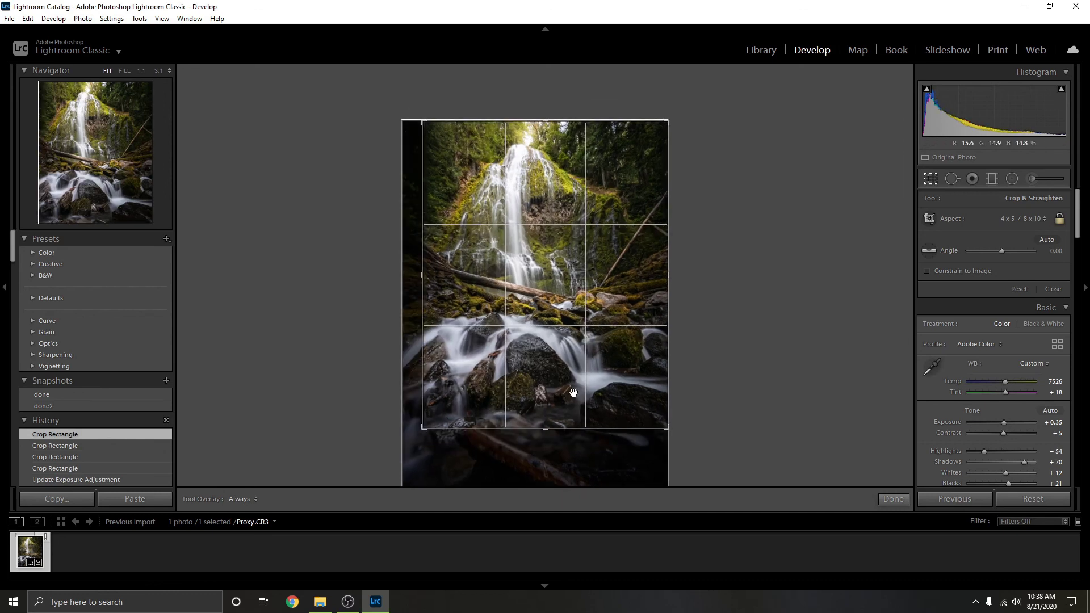
drag(565, 392, 580, 391)
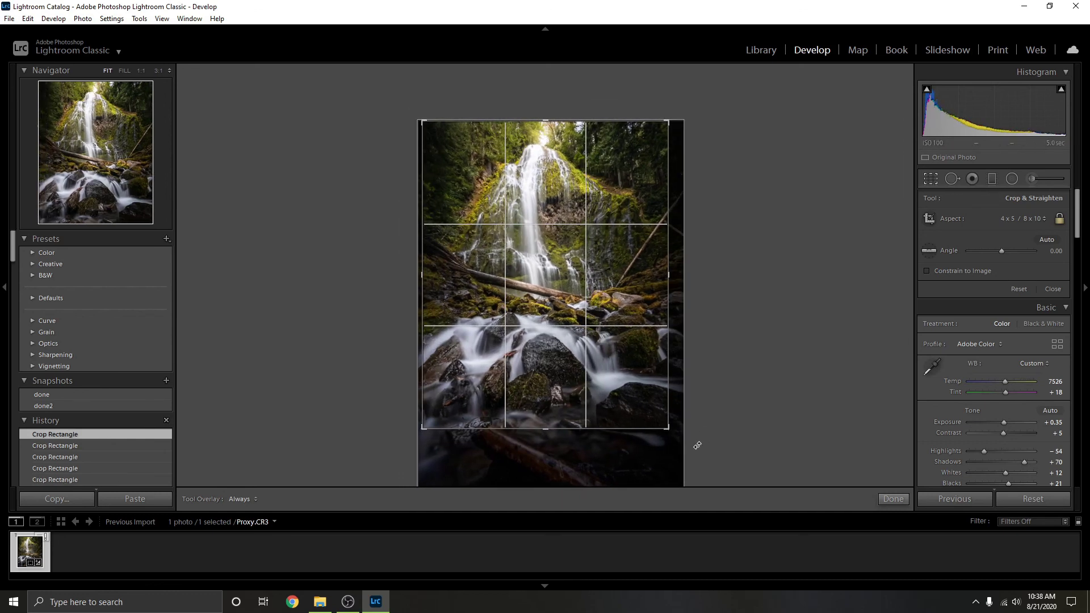
drag(665, 433, 628, 407)
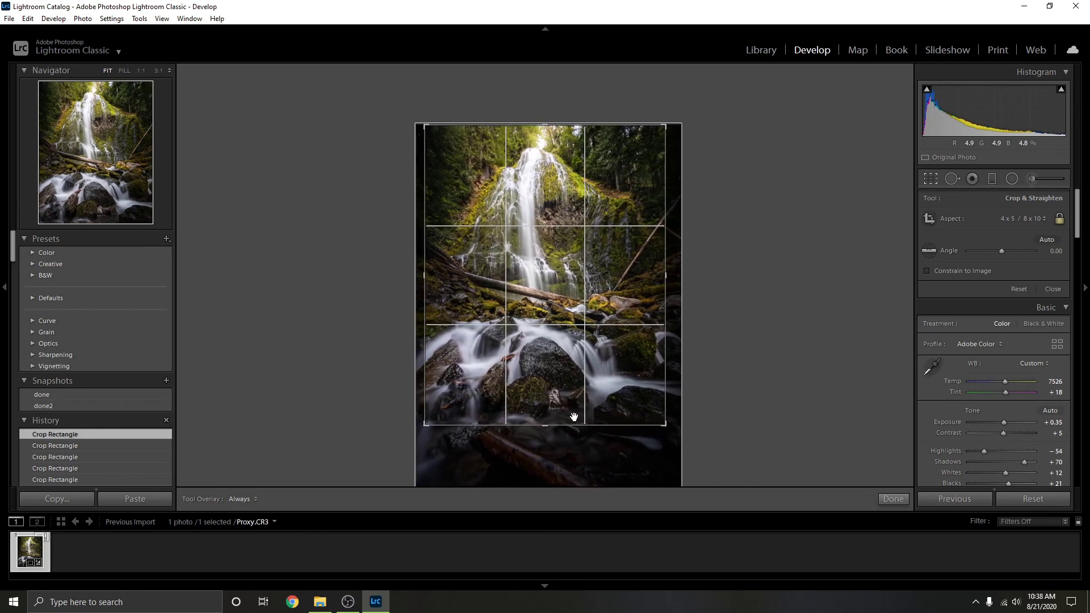
drag(425, 425, 428, 421)
drag(606, 406, 619, 402)
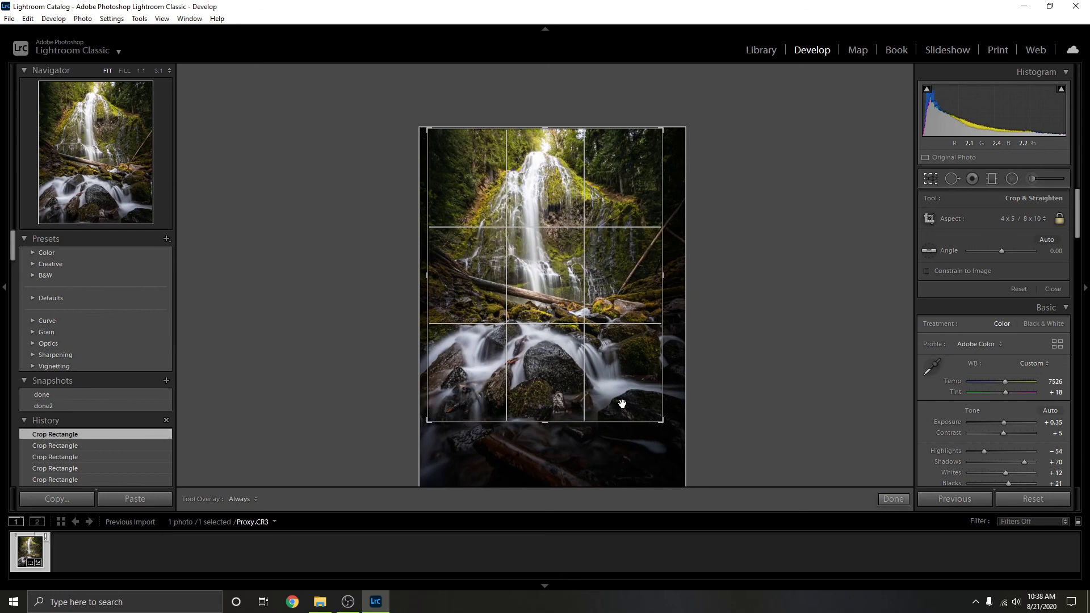
key(Return)
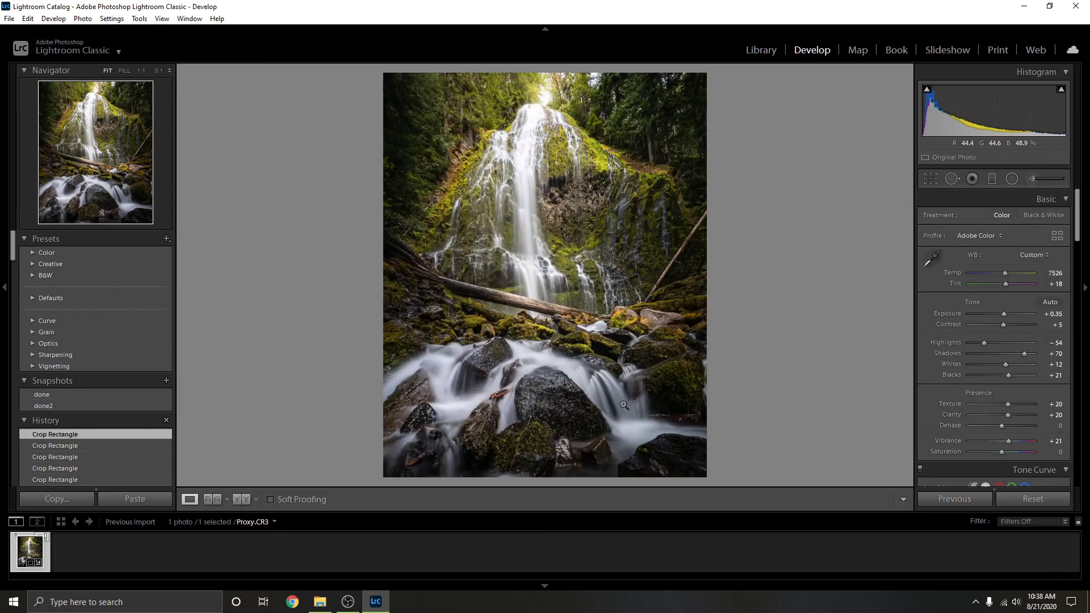